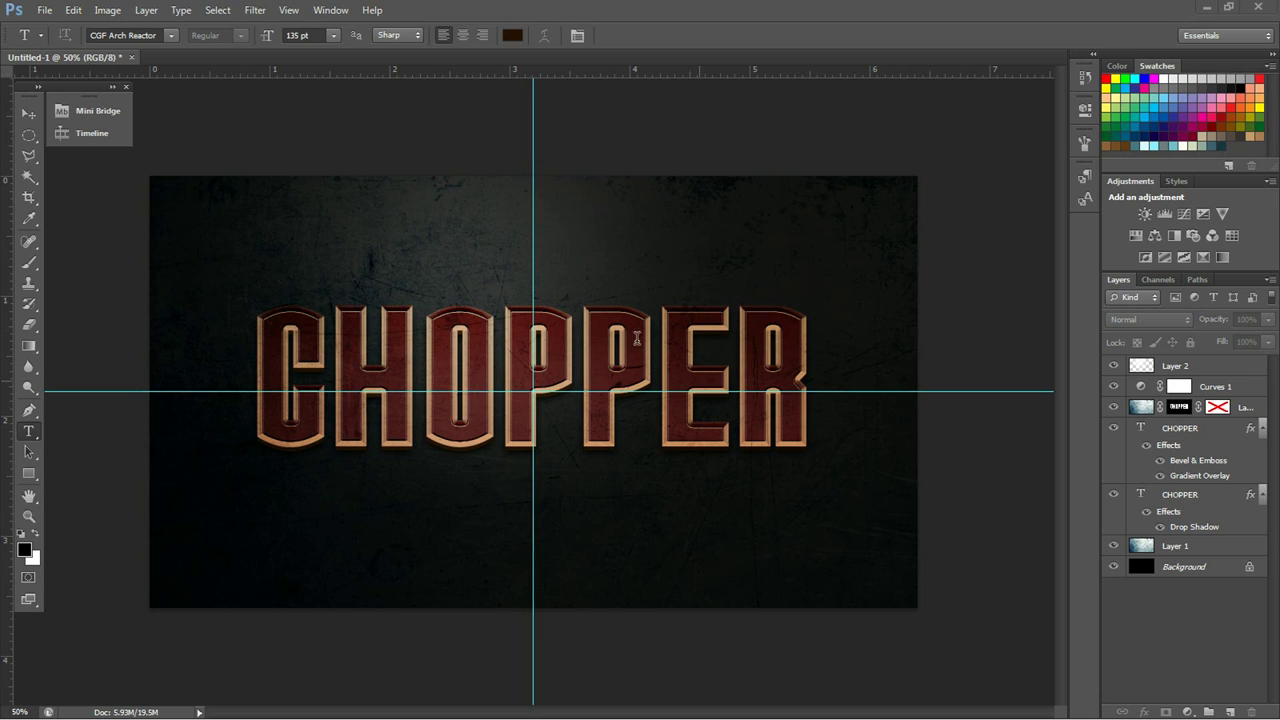
- Create a new 1920×1080, 300 ppi document named 'Iron Man'
left_click(73, 10)
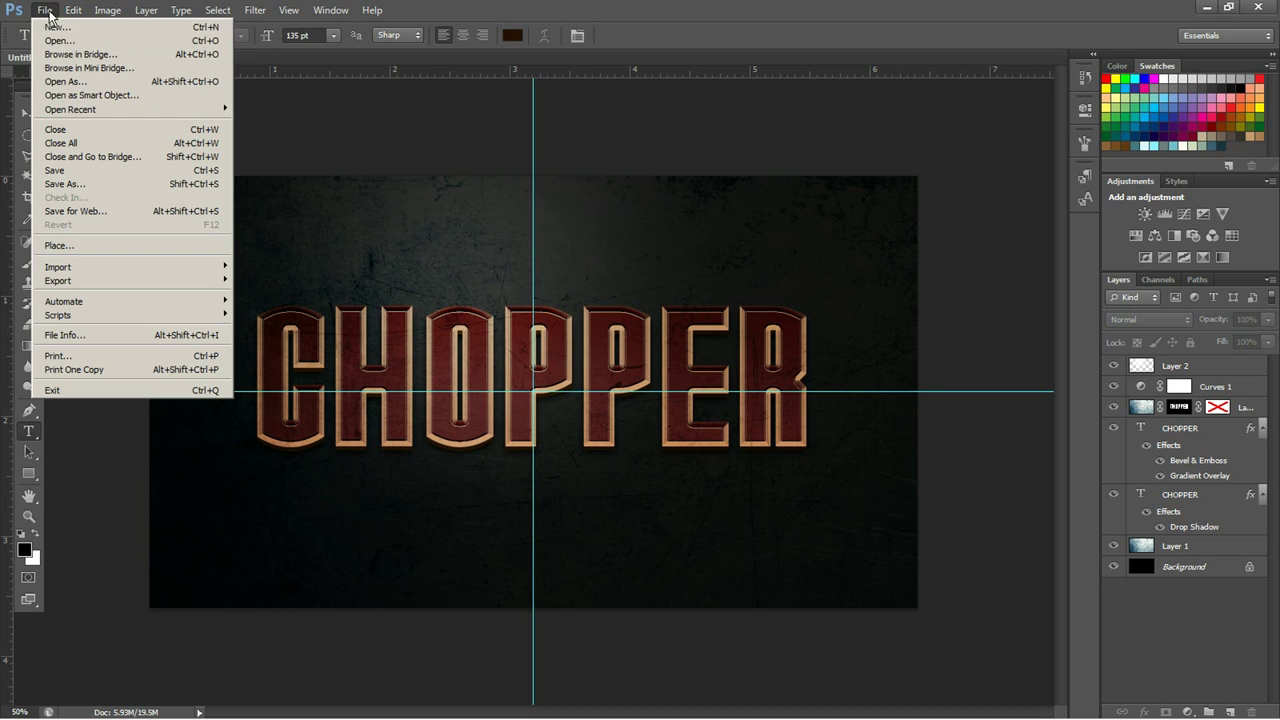
left_click(80, 27)
left_click_drag(855, 168, 527, 207)
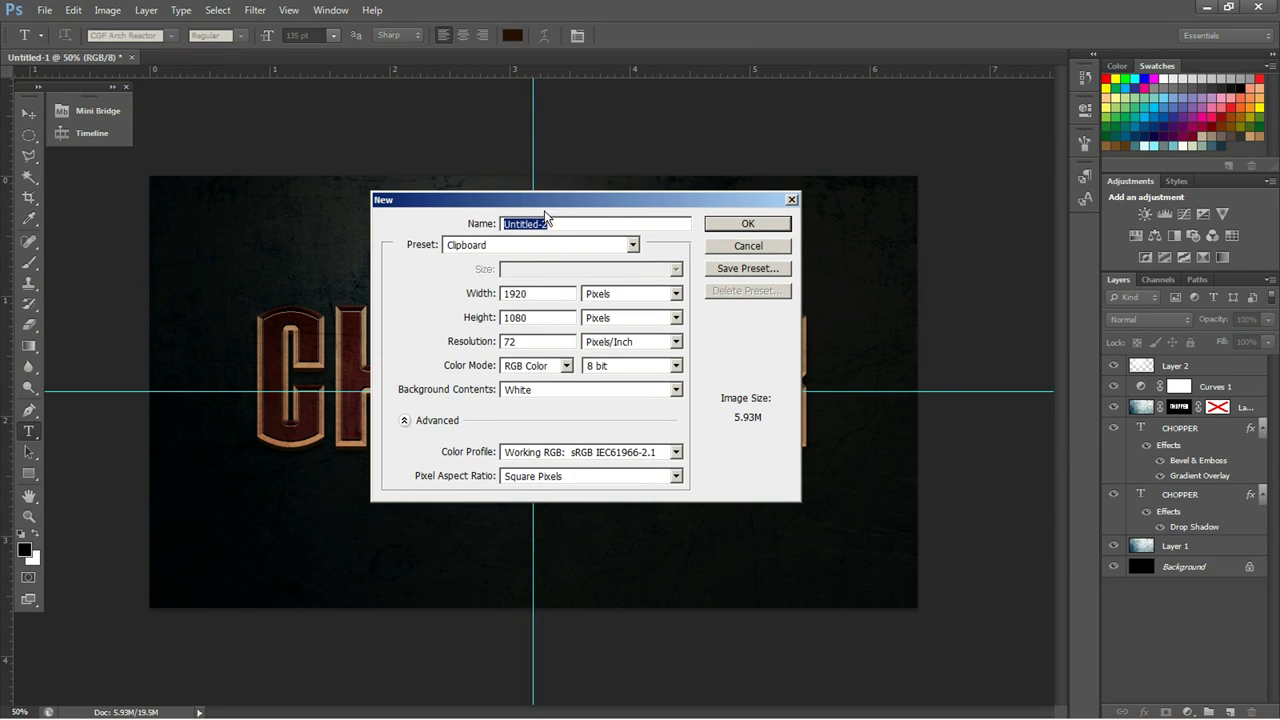
left_click_drag(543, 201, 555, 165)
left_click_drag(529, 305, 521, 305)
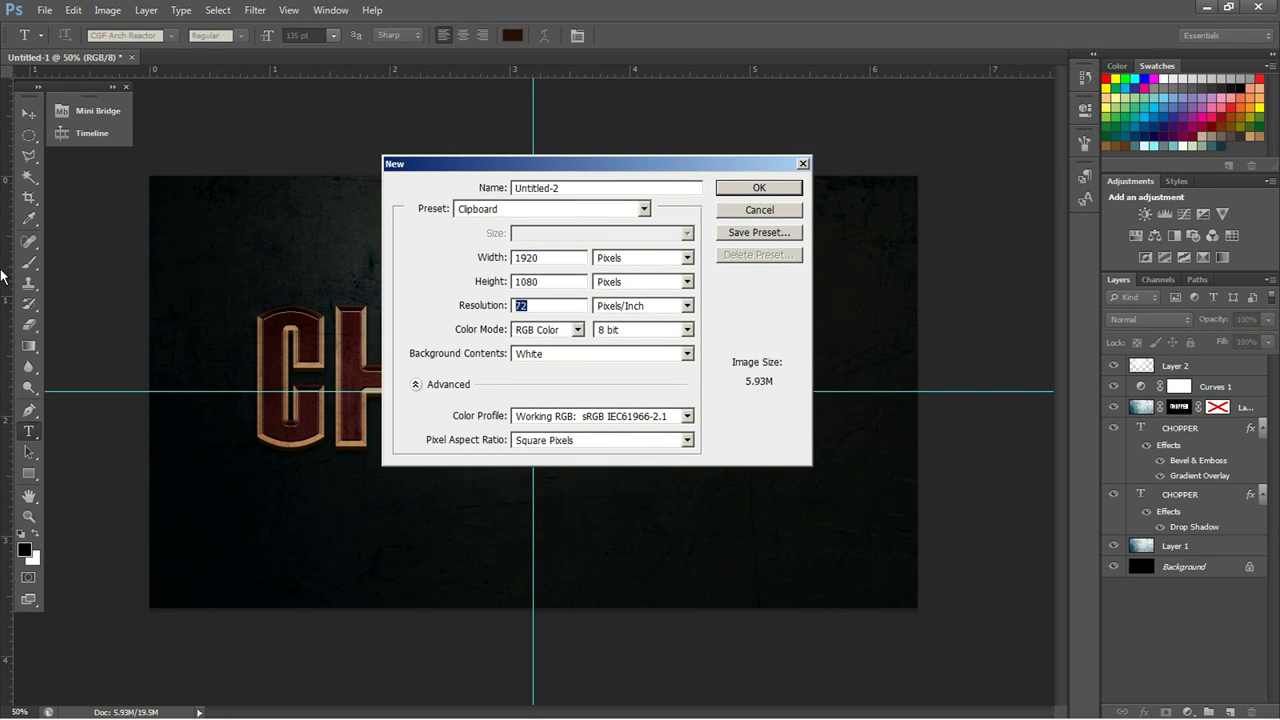
type("300")
left_click(540, 188)
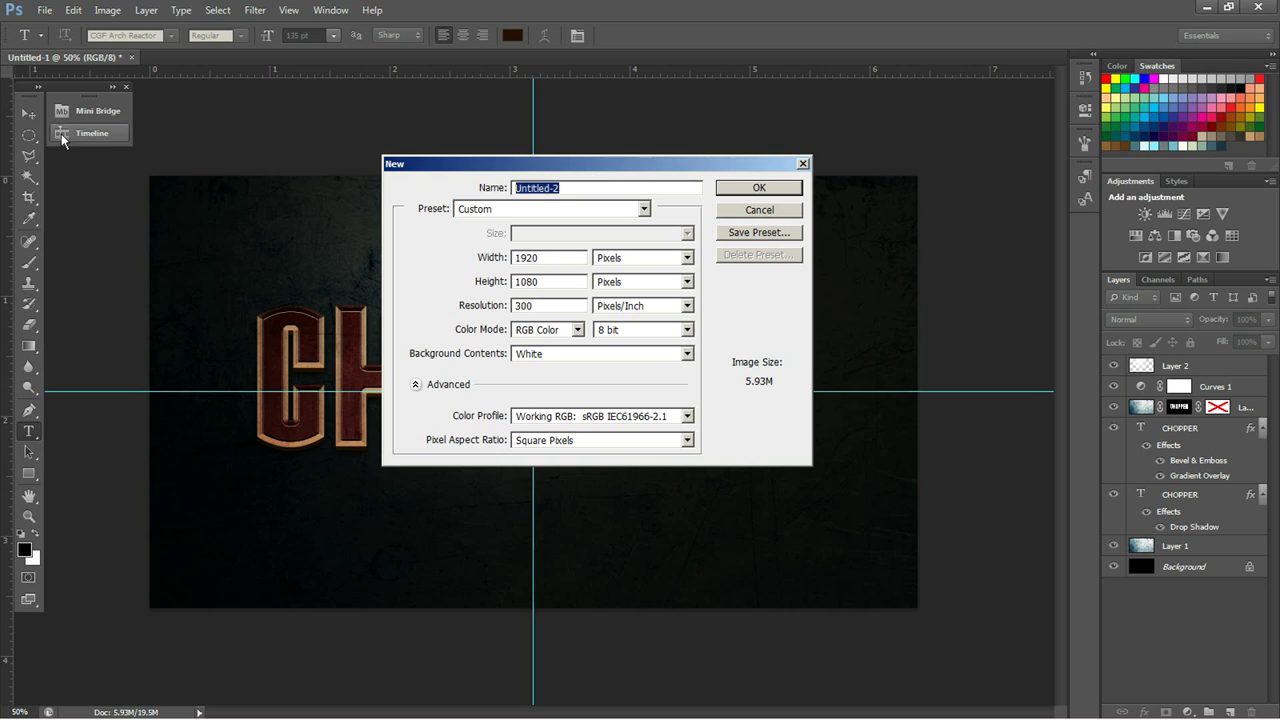
key("BackSpace")
type("Iron Man")
key("Return")
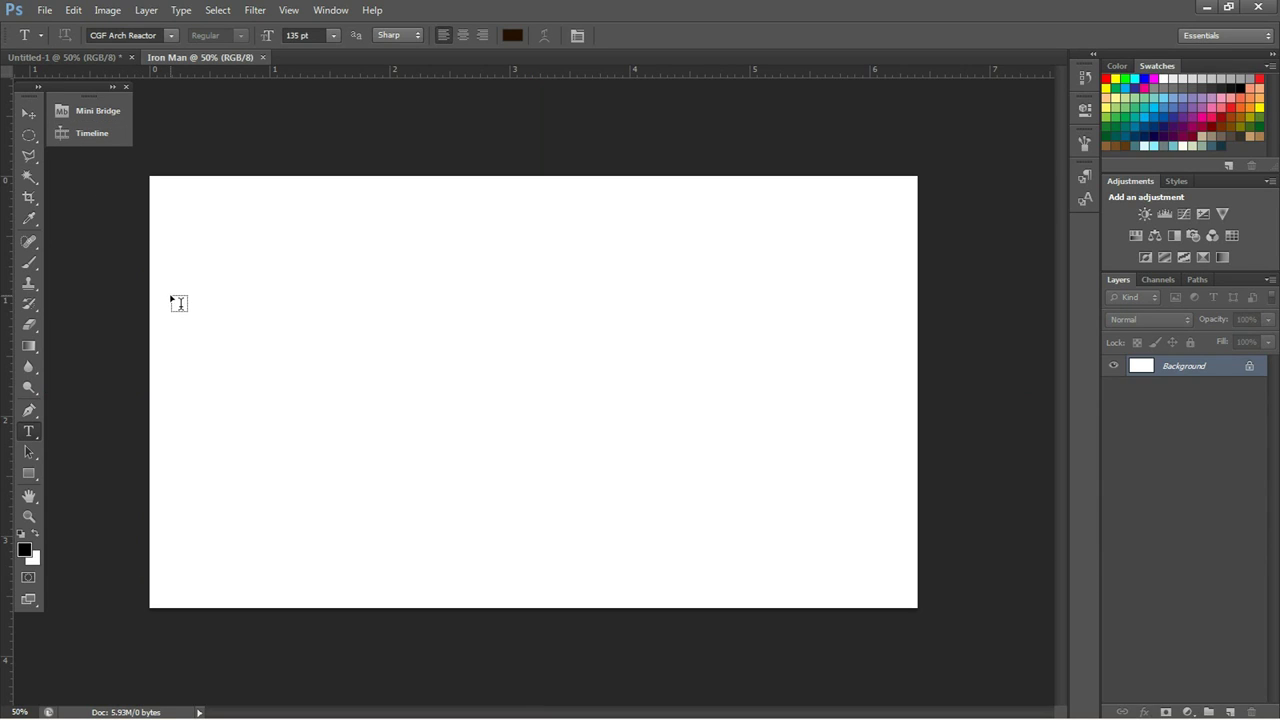
- Fill the canvas black with the Paint Bucket and bring up the Open window
left_click(31, 350)
right_click(26, 349)
left_click(65, 358)
left_click(450, 400)
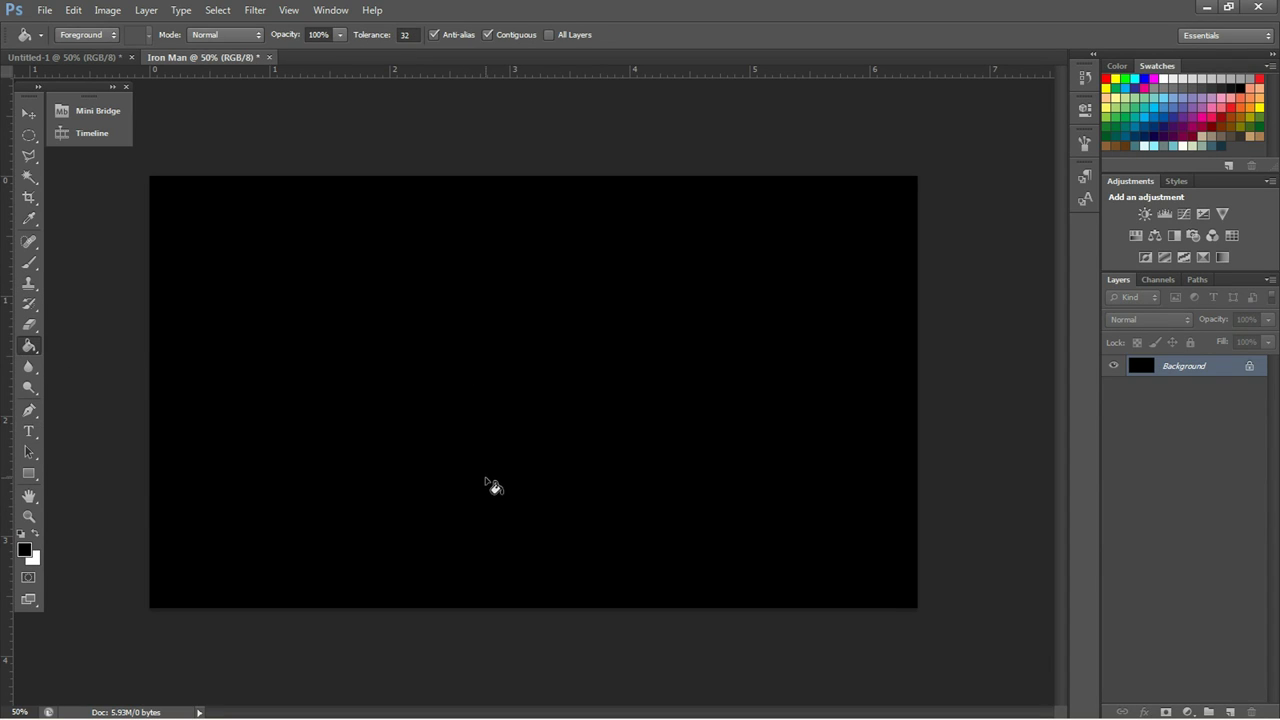
left_click(43, 12)
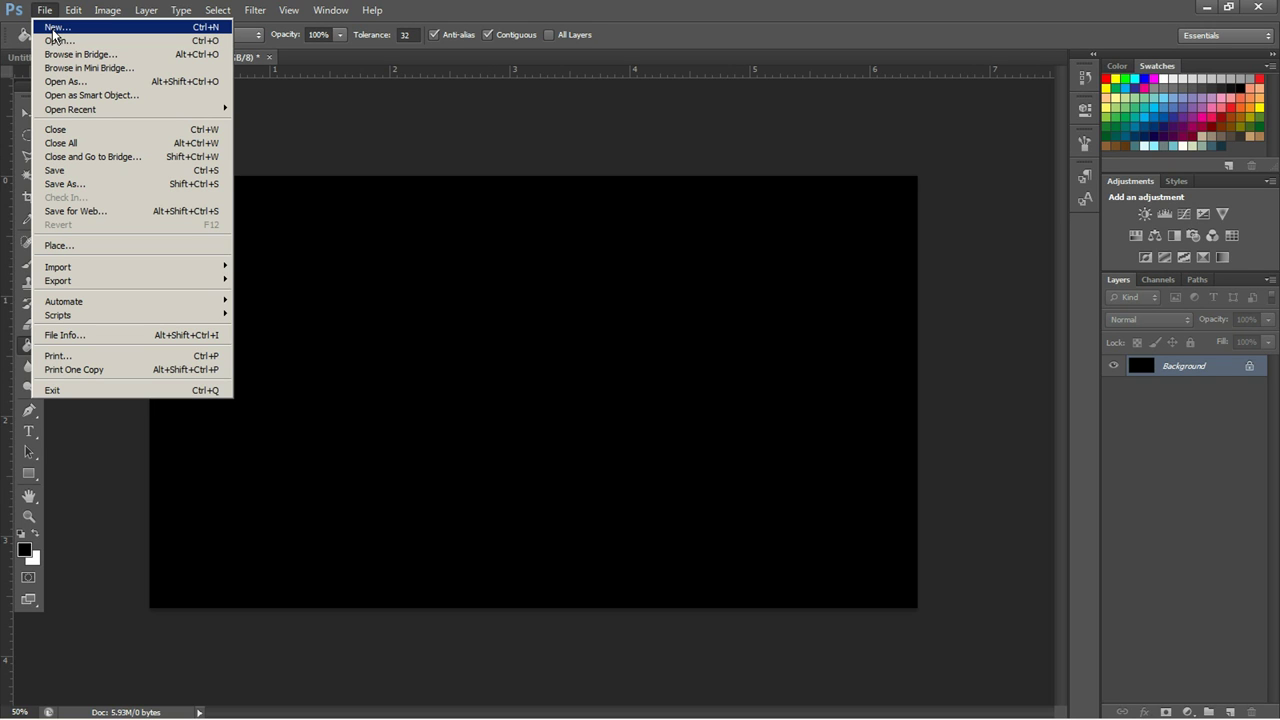
left_click(57, 40)
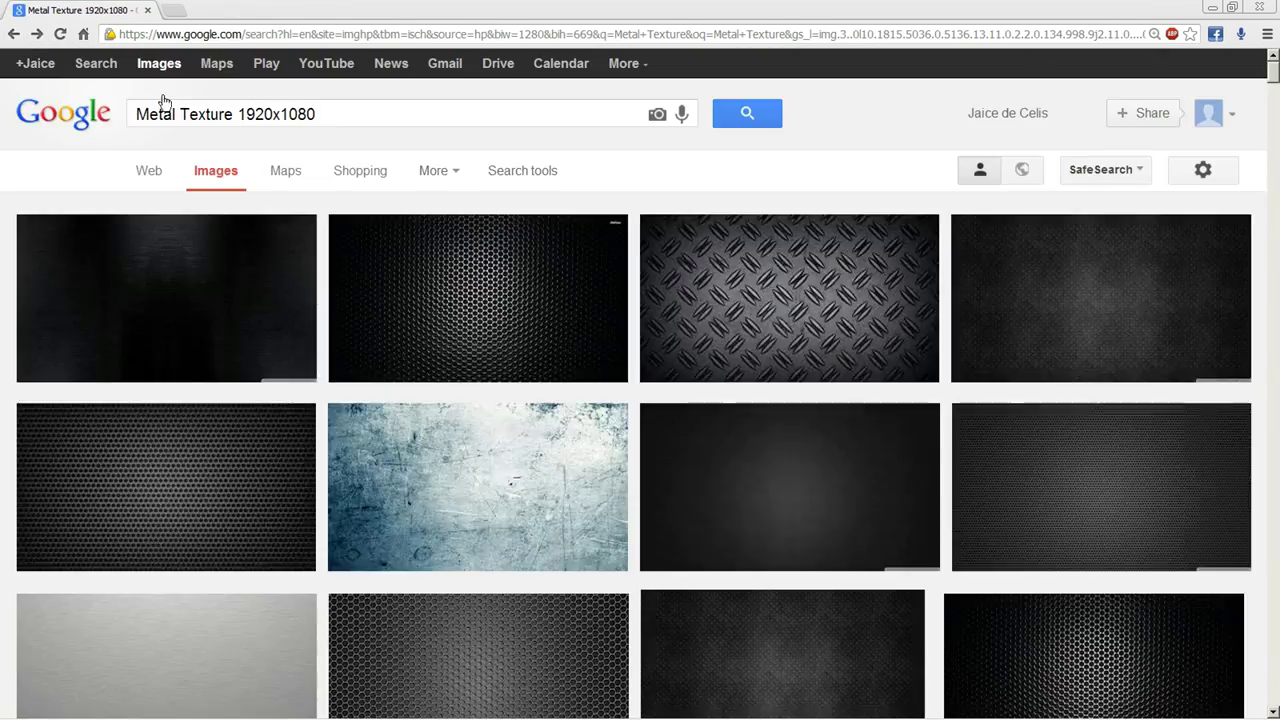
- Copy the pale blue scratched-metal texture from Google Images and return to Photoshop
scroll(307, 240, "up", 4)
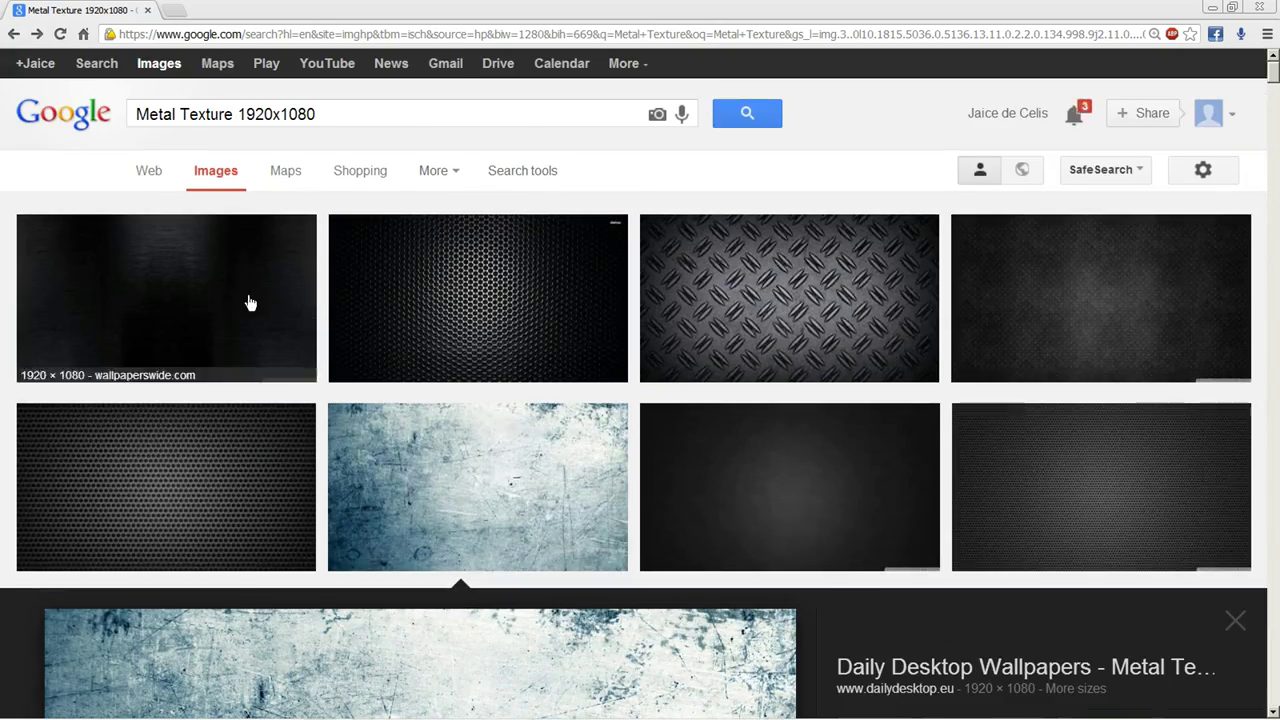
scroll(280, 250, "down", 1)
scroll(366, 386, "down", 6)
scroll(406, 337, "up", 2)
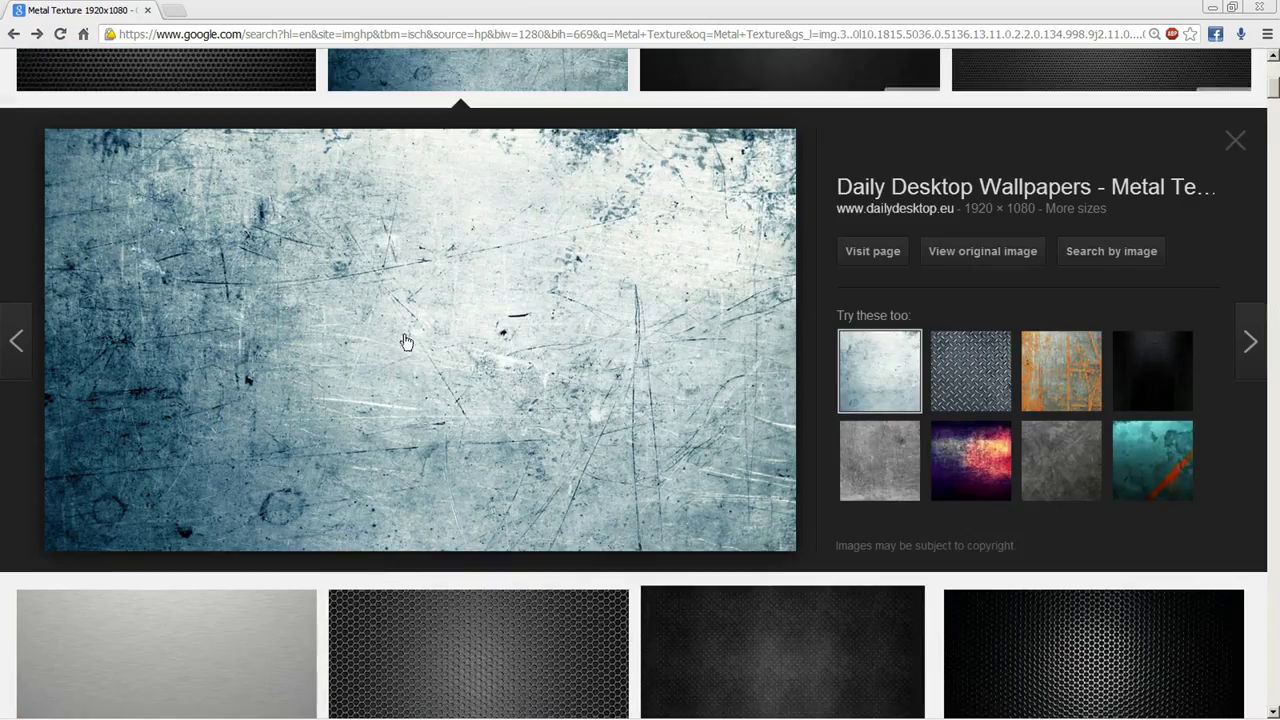
right_click(343, 316)
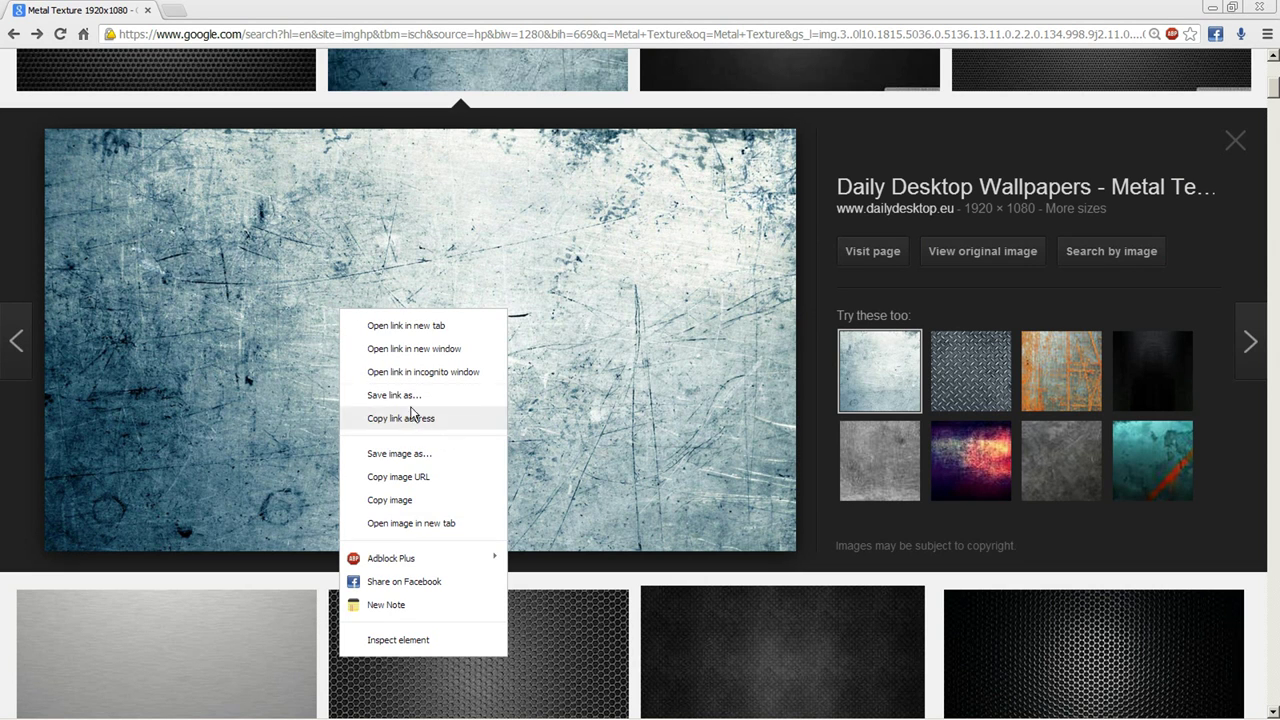
left_click(429, 499)
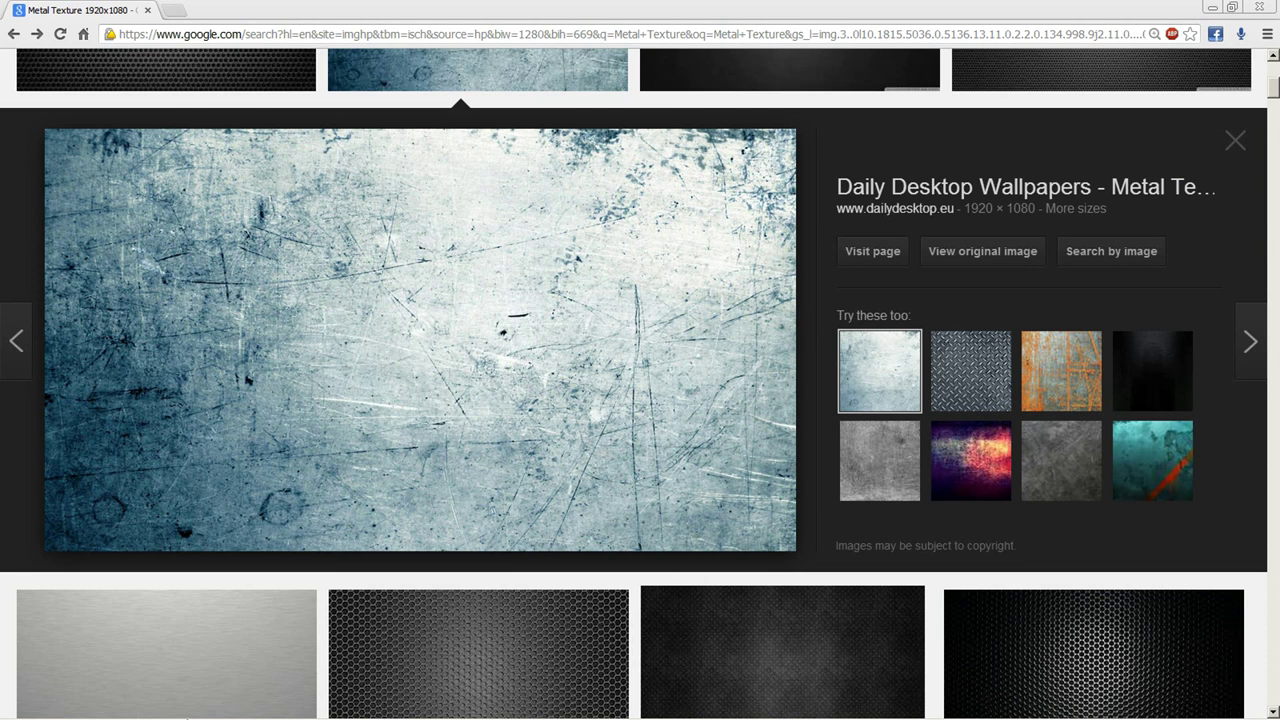
left_click(155, 707)
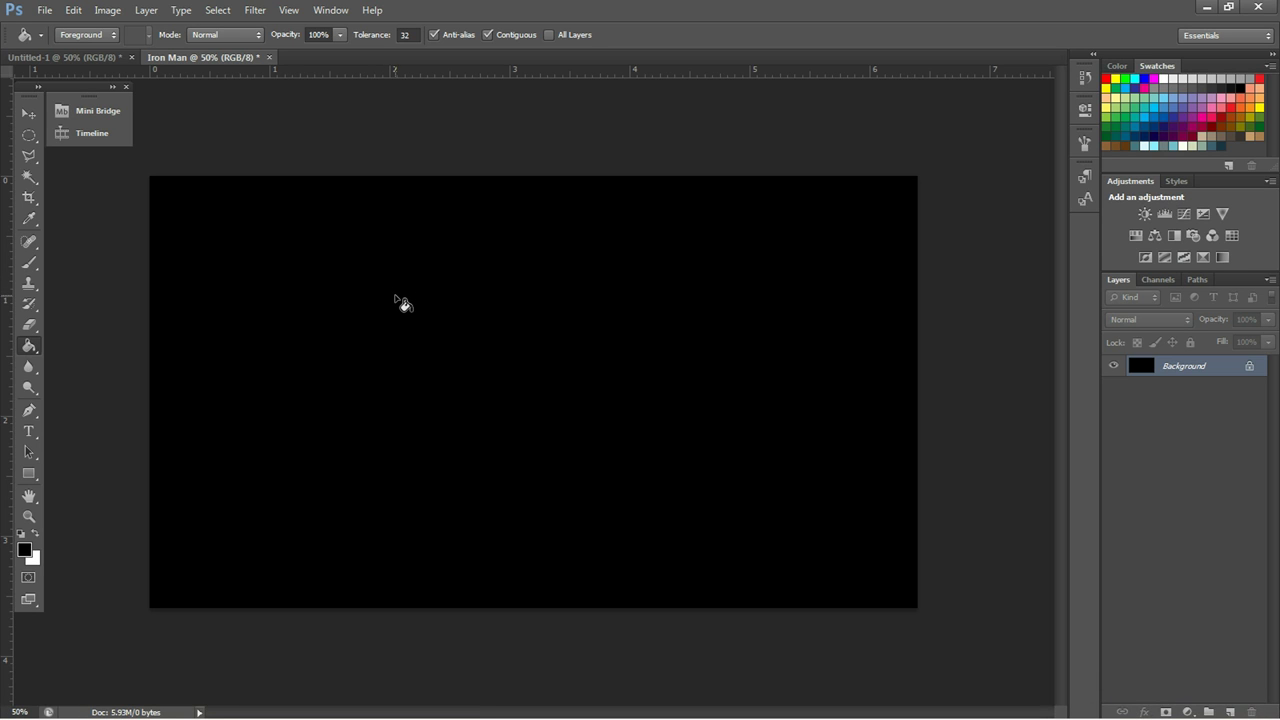
- Paste the metal texture as a new layer at 25% opacity
key("ctrl+v")
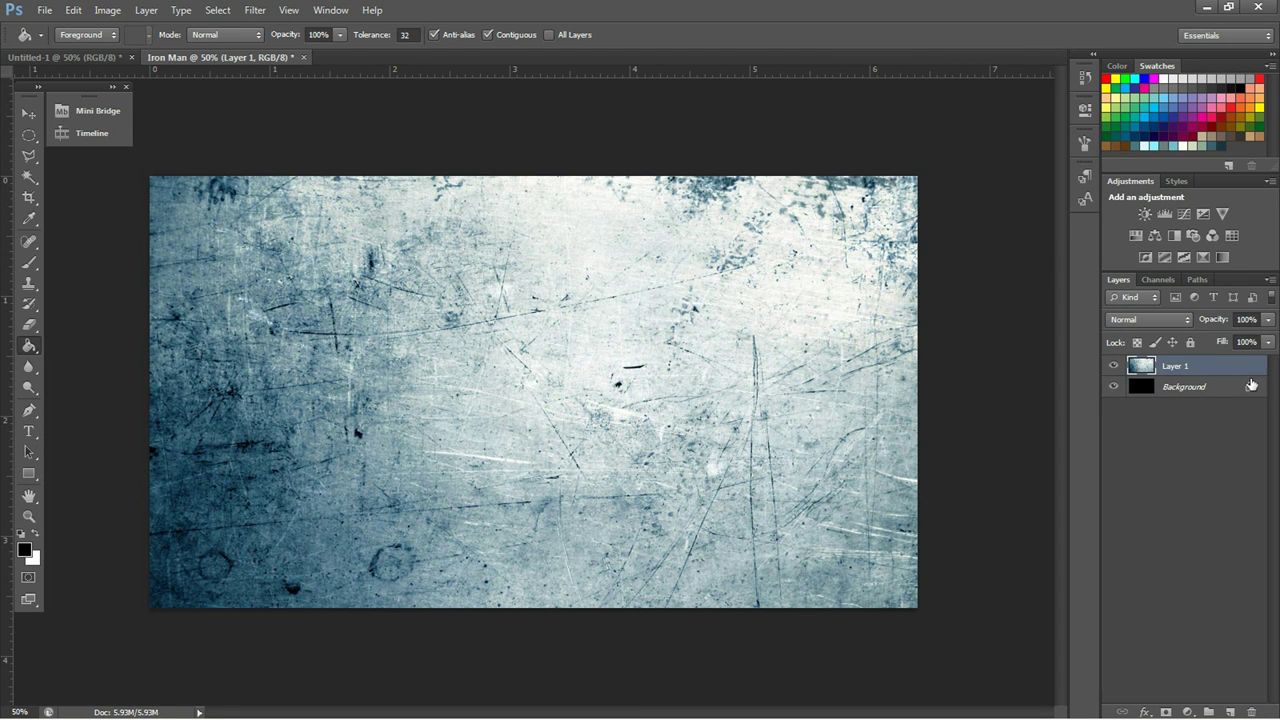
left_click(1268, 319)
left_click_drag(1248, 340, 1208, 340)
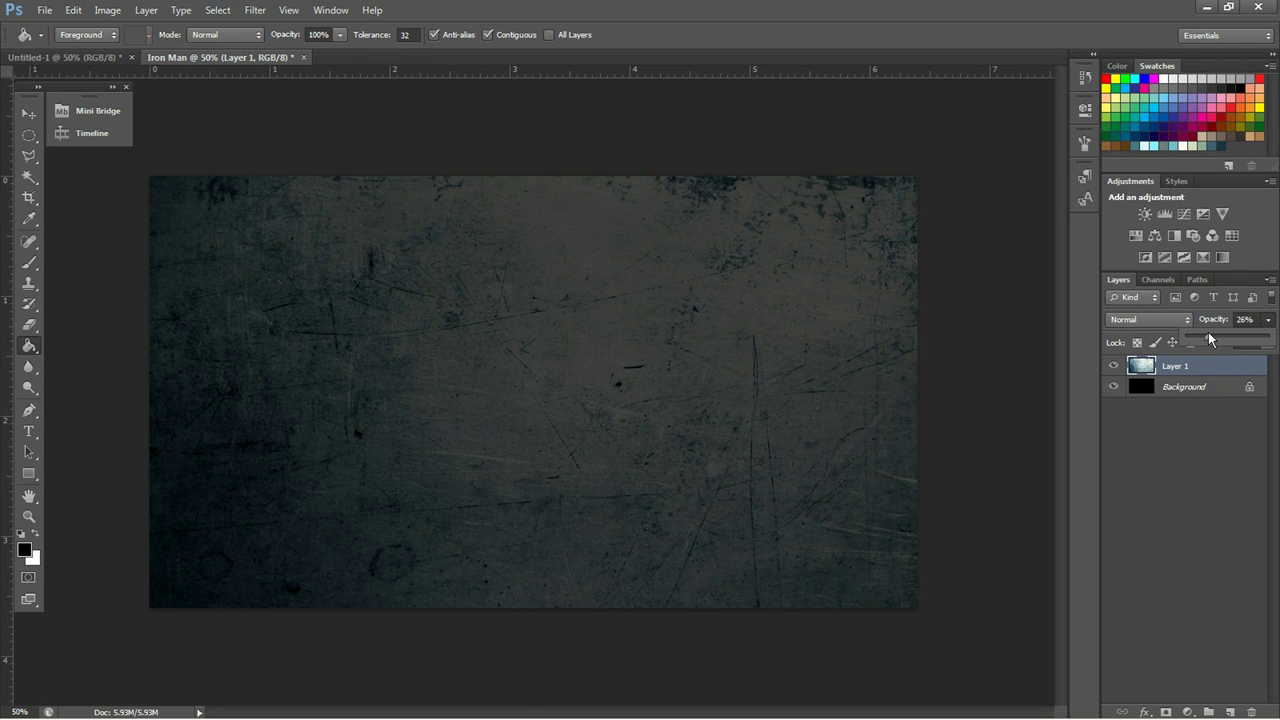
left_click_drag(1209, 340, 1207, 335)
left_click(1212, 437)
left_click(1202, 365)
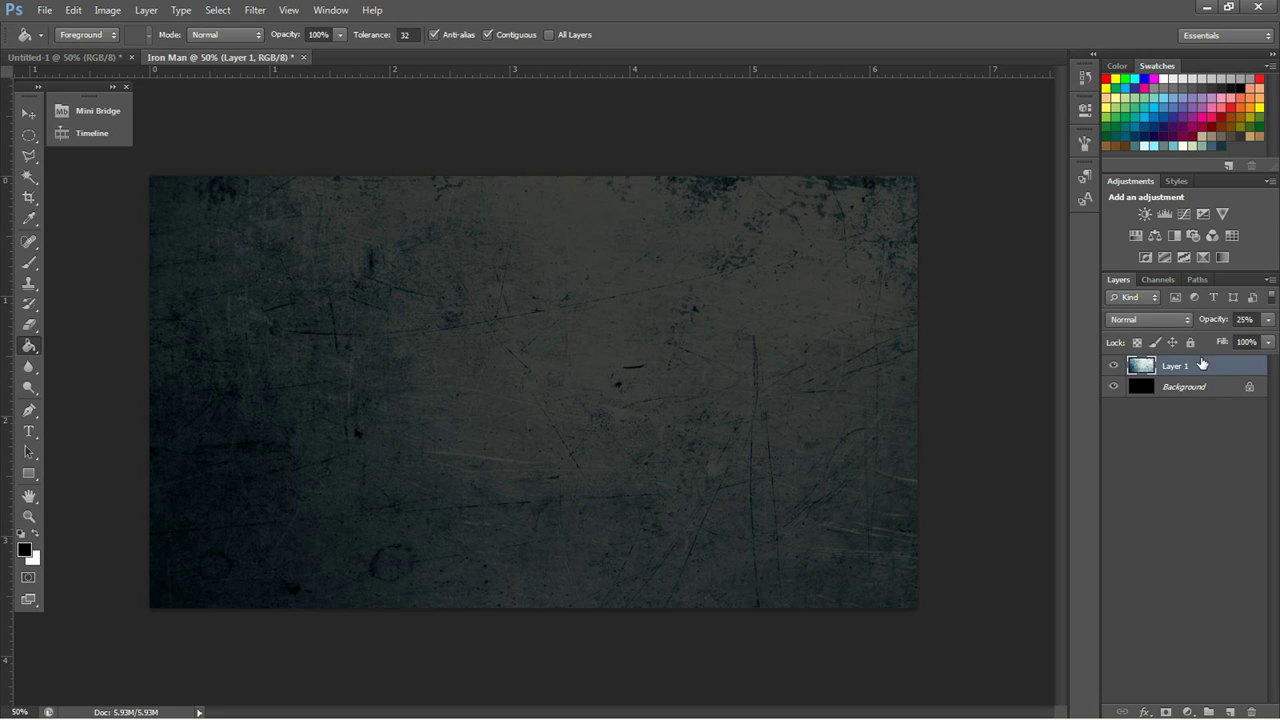
- Add a Curves adjustment with the curve pulled down to darken the texture
left_click(1178, 215)
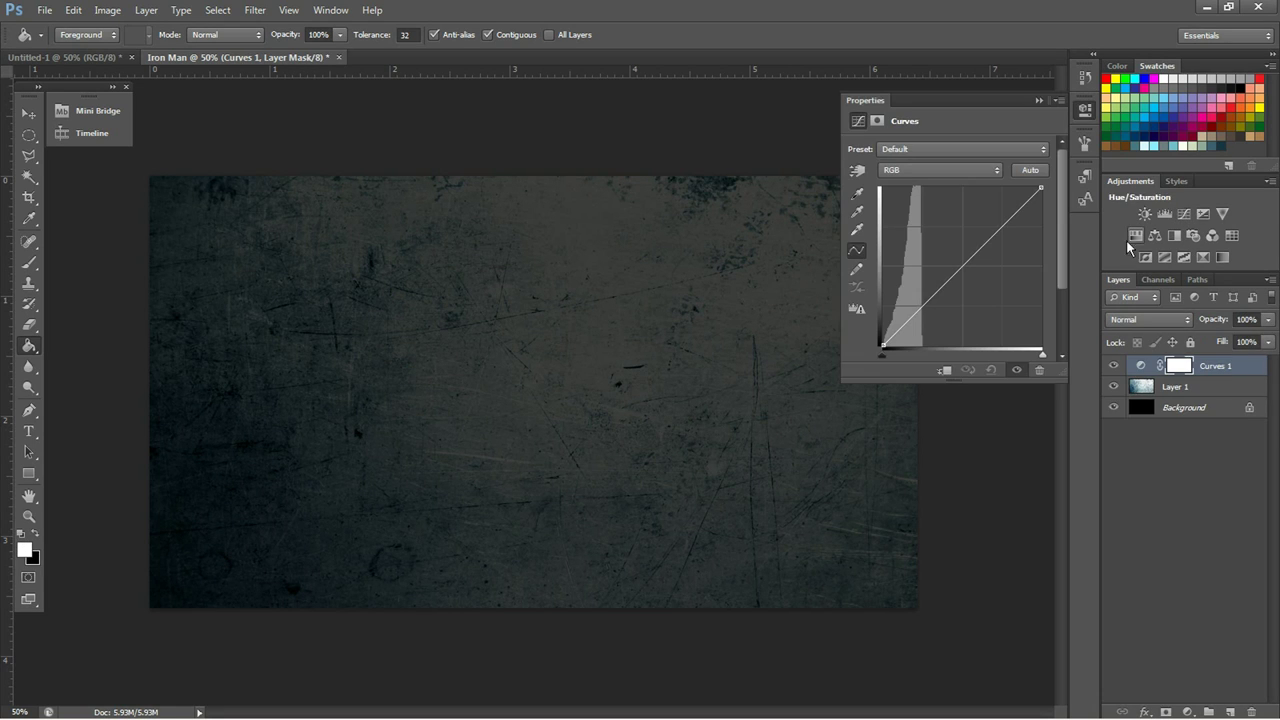
left_click_drag(983, 245, 992, 274)
left_click(1169, 524)
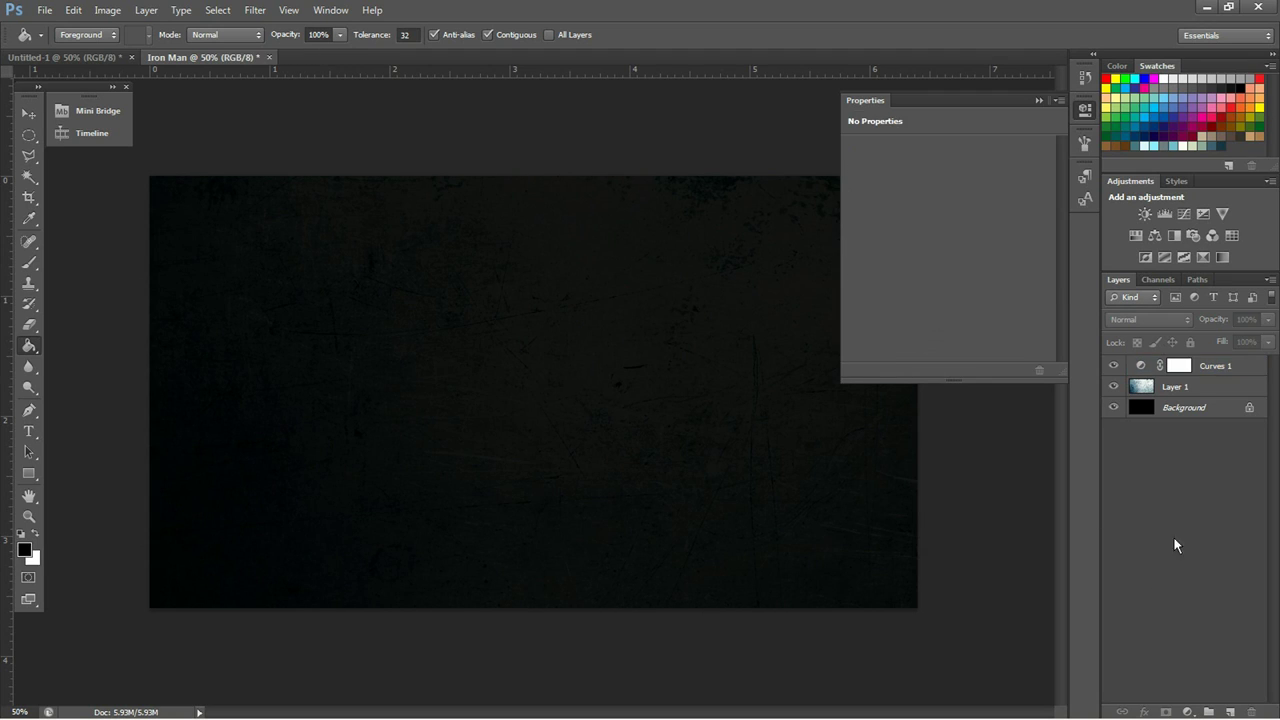
left_click(1040, 101)
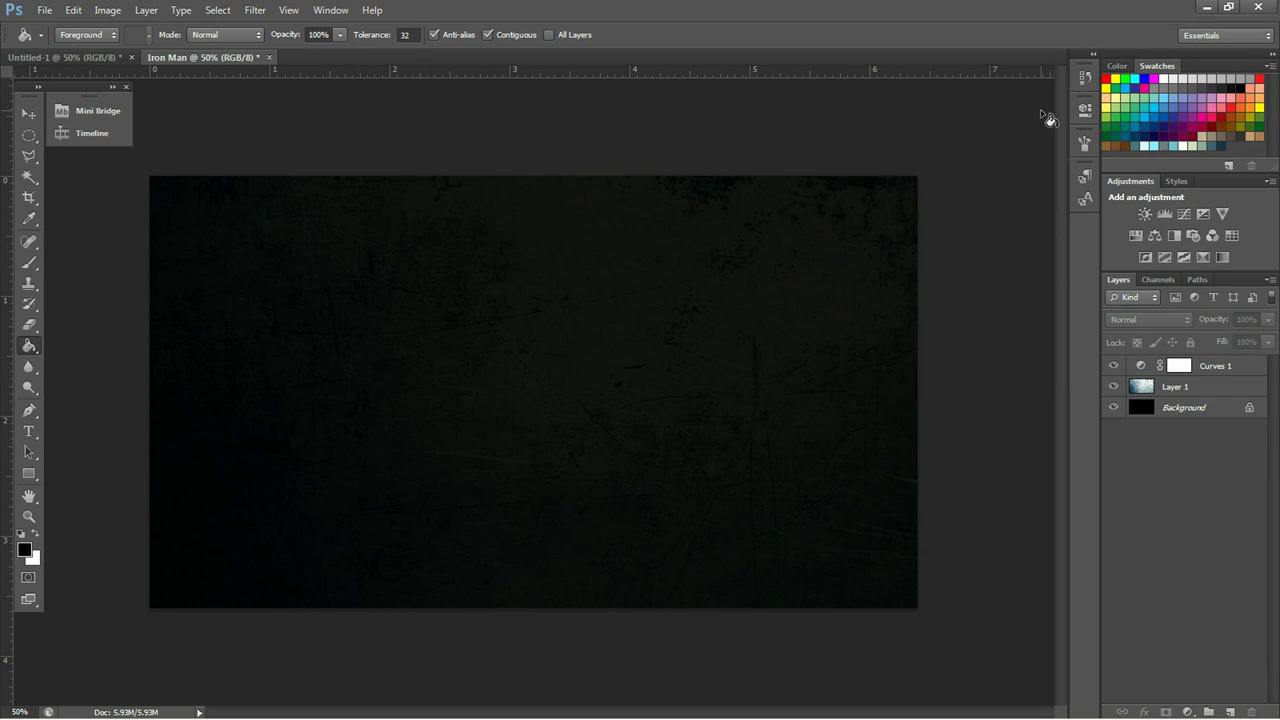
- Add an empty layer above Curves 1 and reset colours to black and white
left_click(1206, 387)
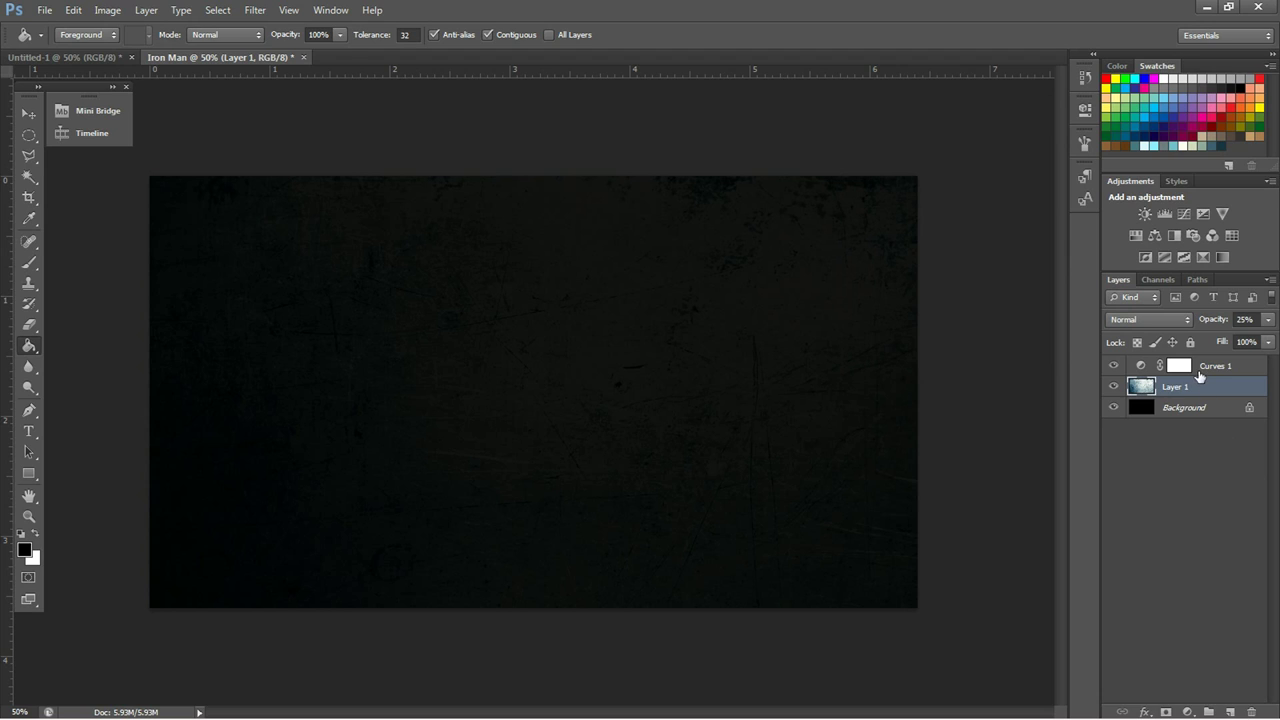
left_click(1201, 372)
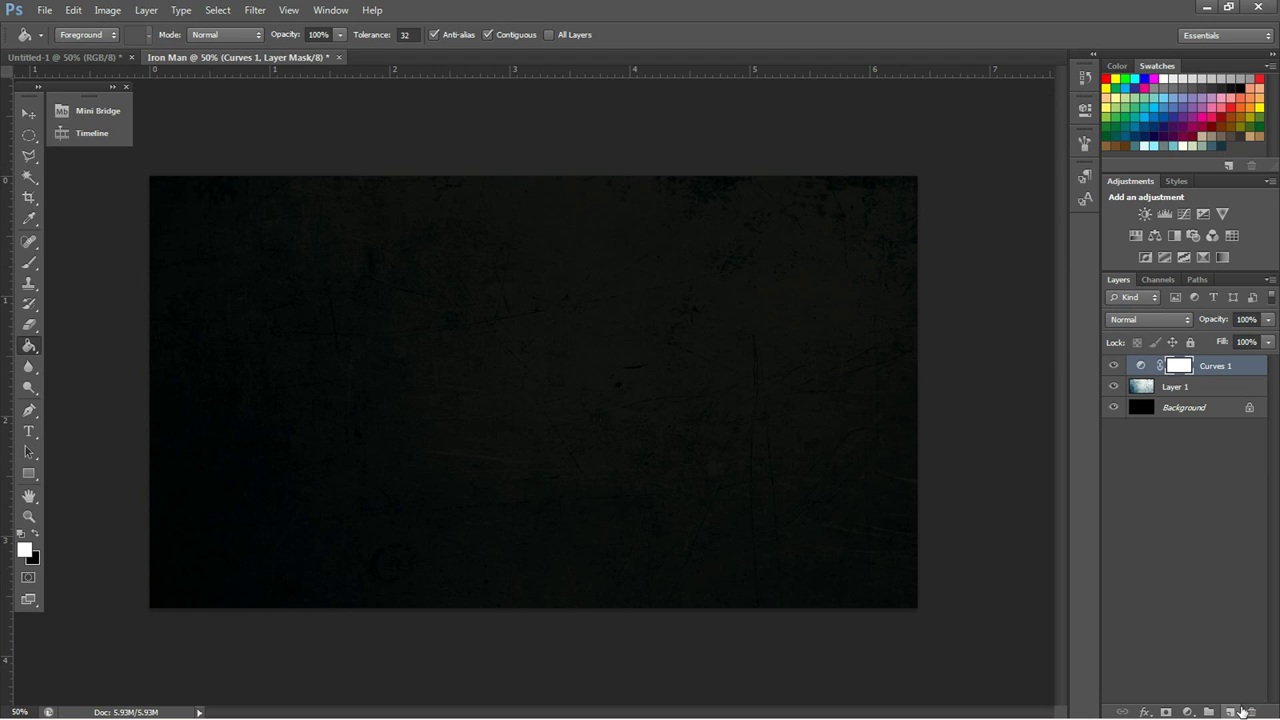
left_click(1231, 711)
key("d")
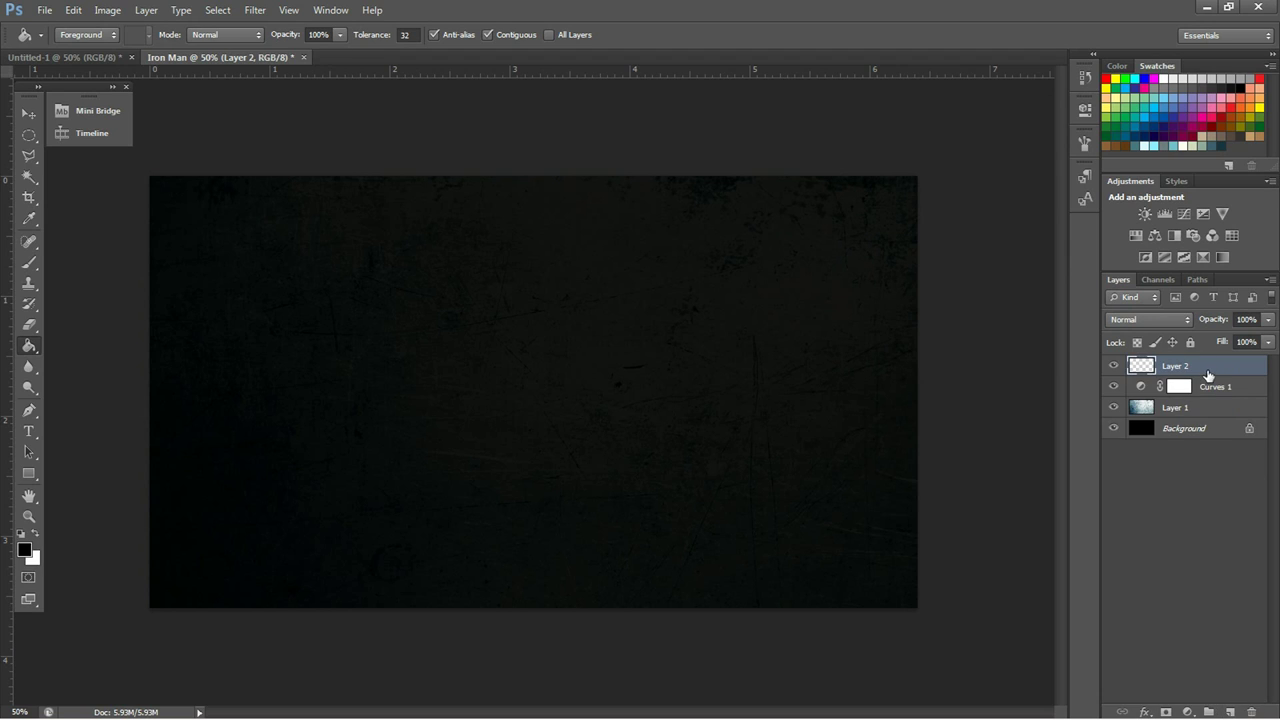
- Type 'IRON MAN' across the canvas
left_click(28, 432)
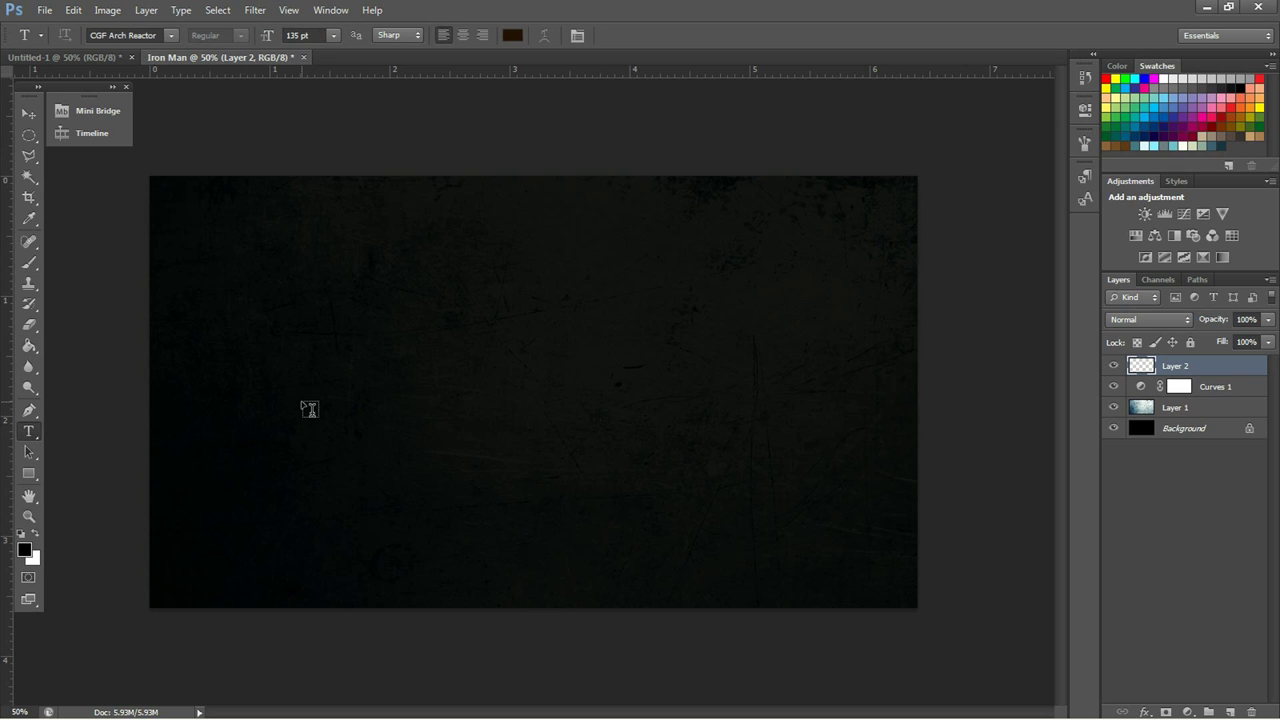
left_click(241, 461)
type("IRON MAN")
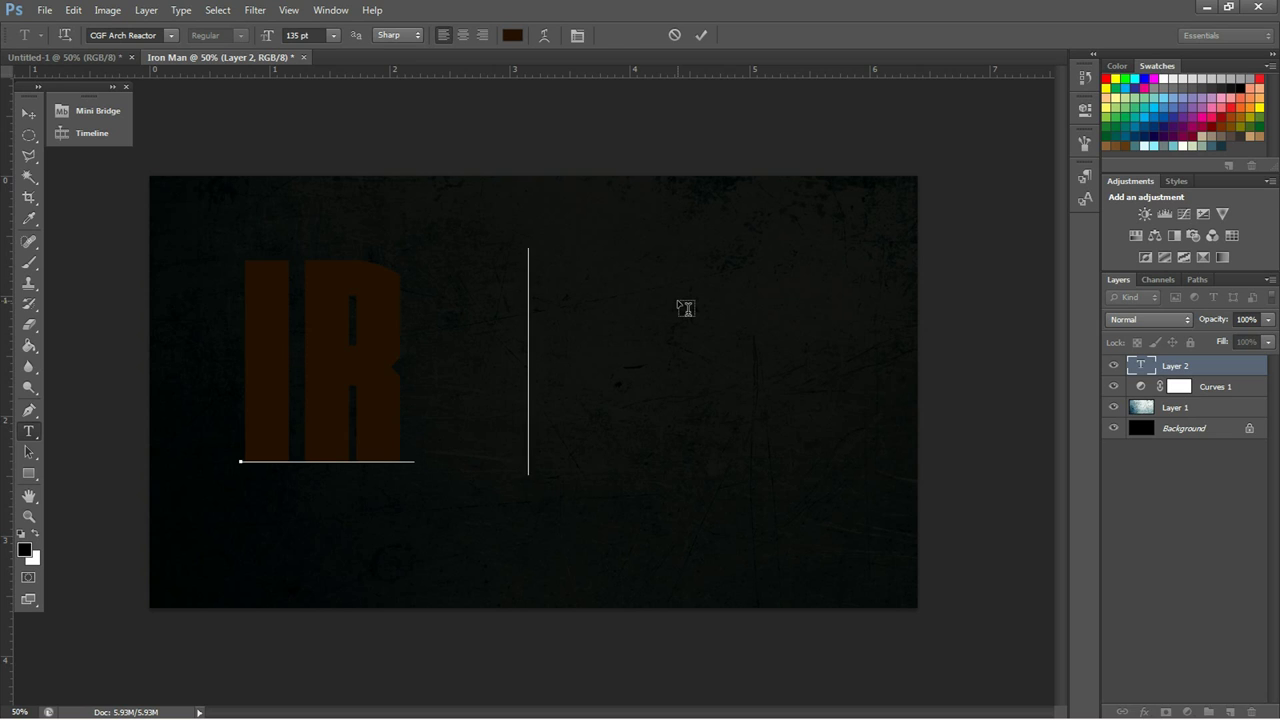
key("ctrl")
key("ctrl+a")
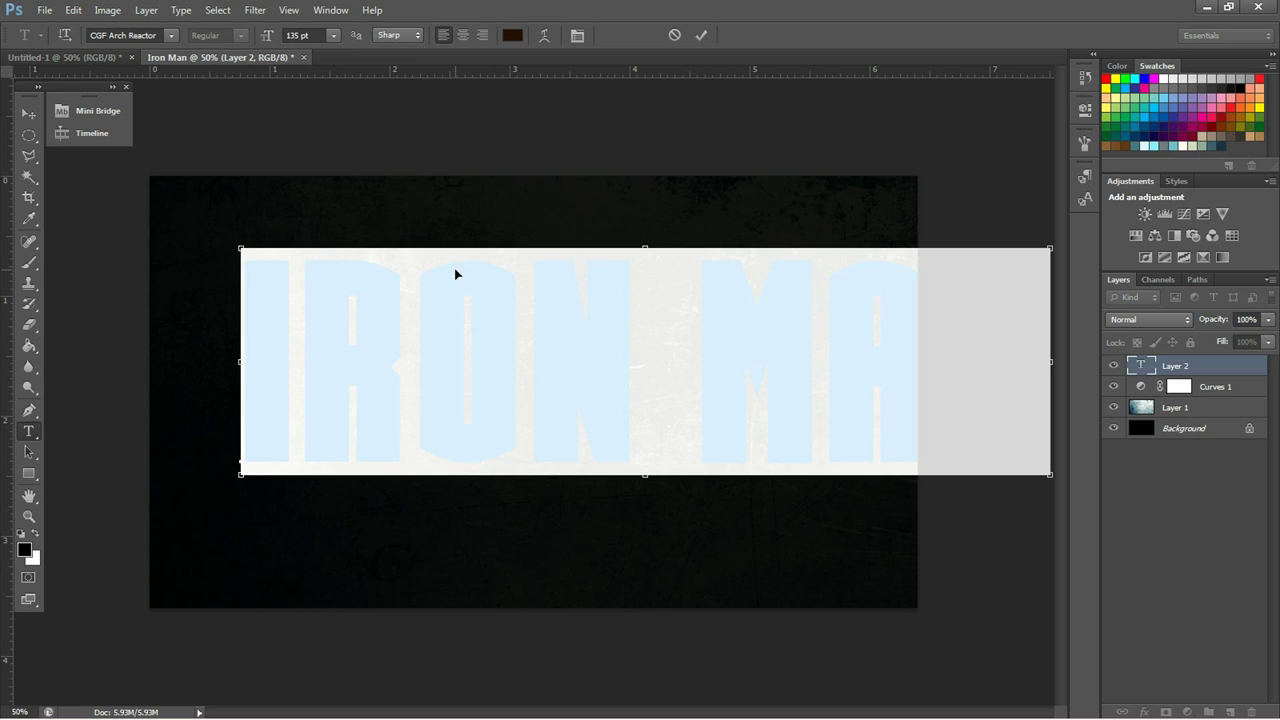
left_click(29, 113)
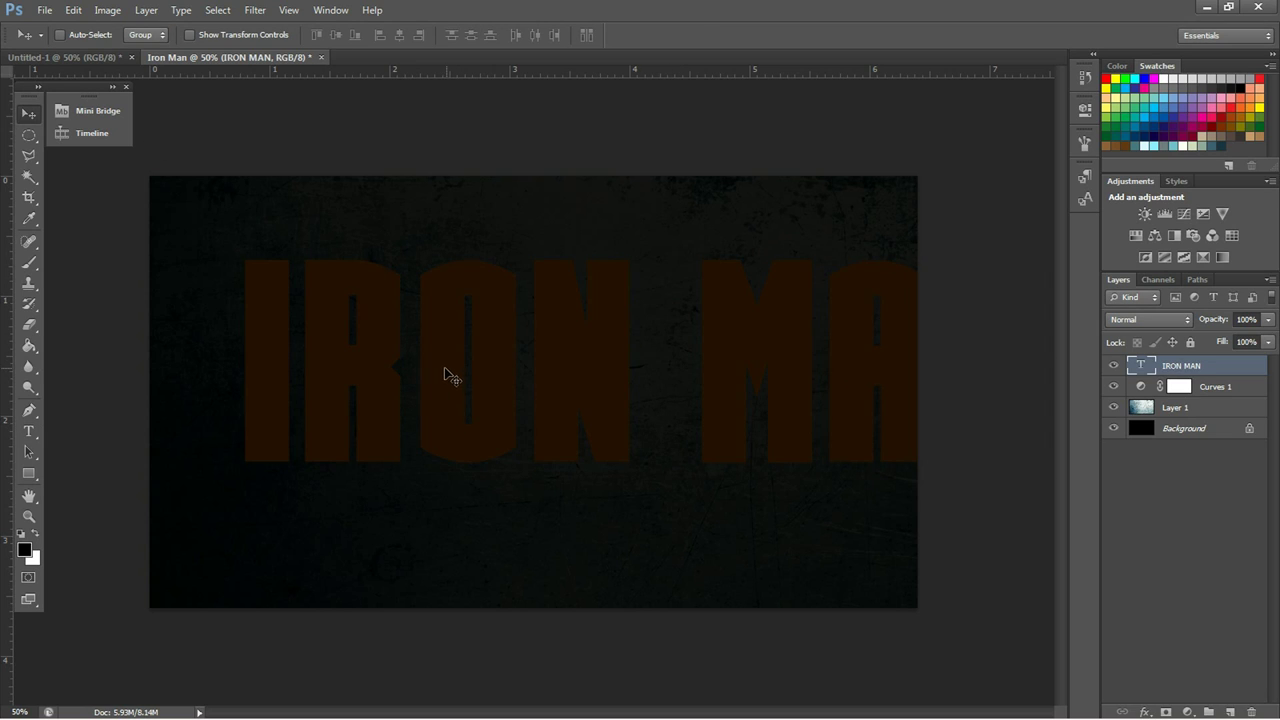
- Shrink the IRON MAN text from 127 pt toward 111 pt and shift it about 40 px right
left_click(29, 431)
left_click_drag(166, 366, 974, 350)
left_click(300, 35)
type("127")
key("Return")
key("Down")
key("Down")
key("Down")
key("Down")
key("Down")
key("Down")
key("Down")
key("Down")
key("Down")
key("Down")
key("Down")
key("Down")
key("Down")
key("Down")
key("Down")
key("Down")
key("Down")
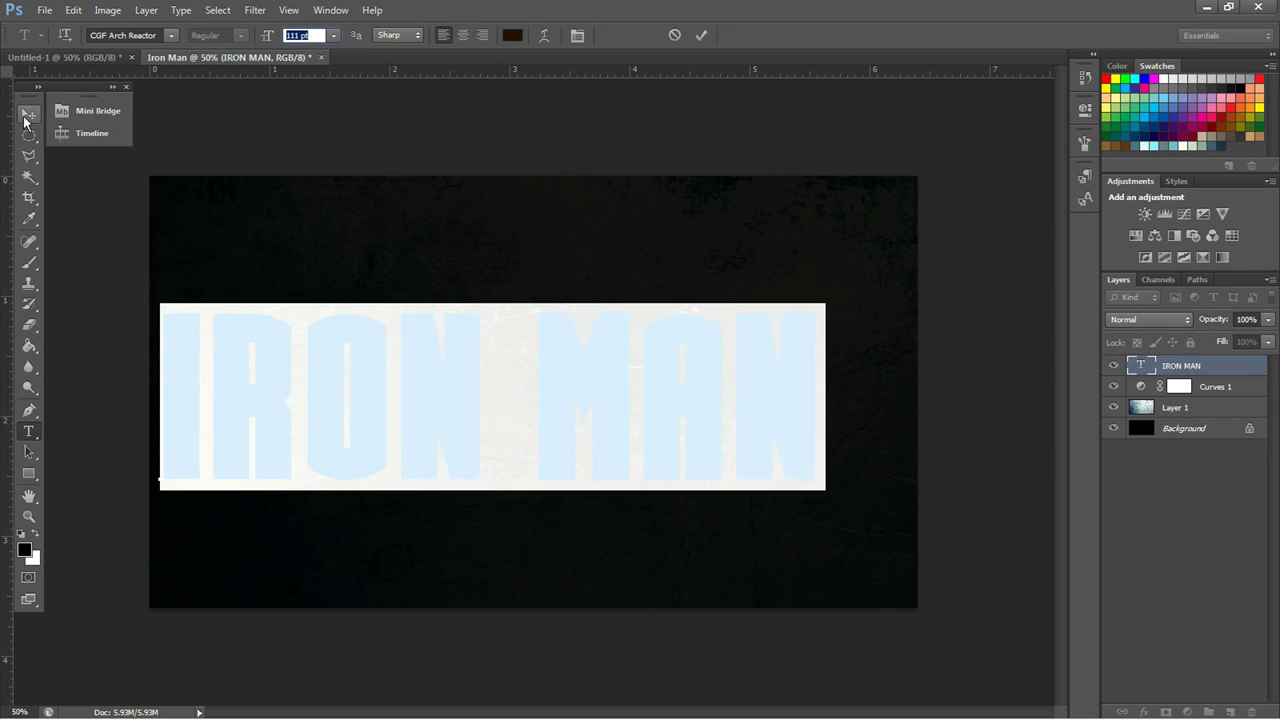
left_click(29, 113)
left_click_drag(384, 366, 418, 369)
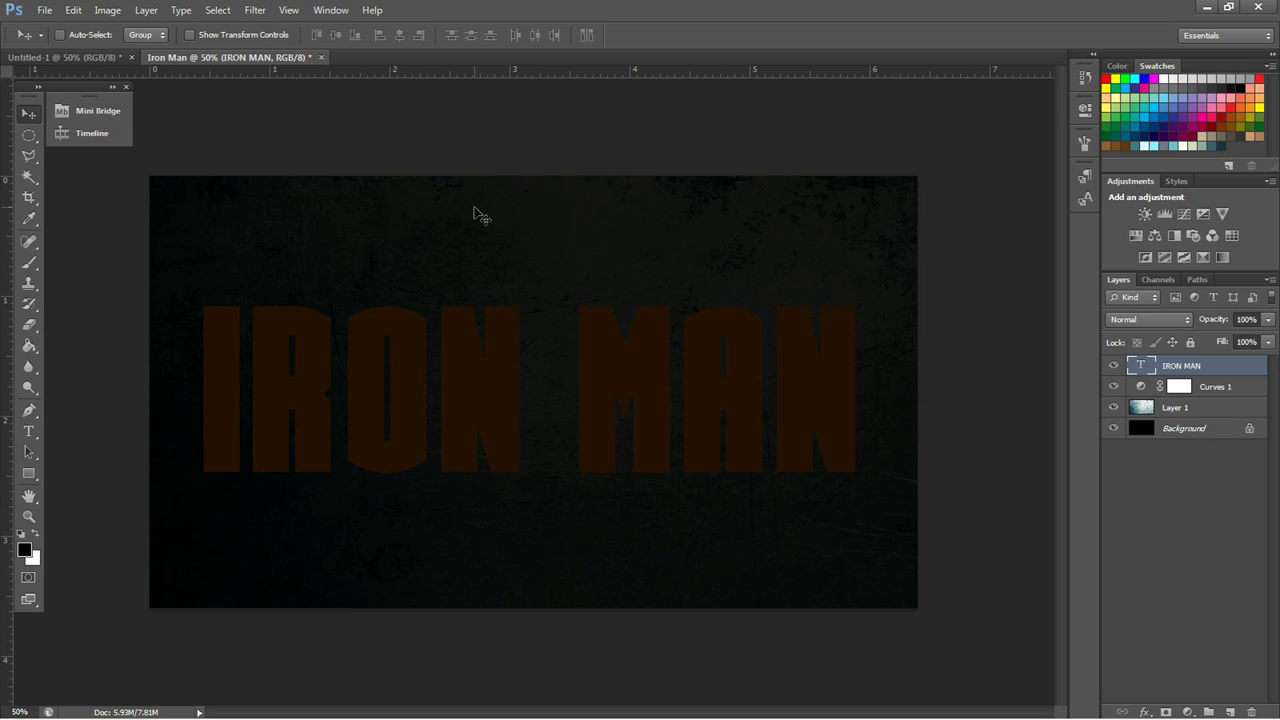
- Reselect the whole IRON MAN text to review its dark brown colour
left_click(39, 428)
left_click_drag(212, 370, 923, 386)
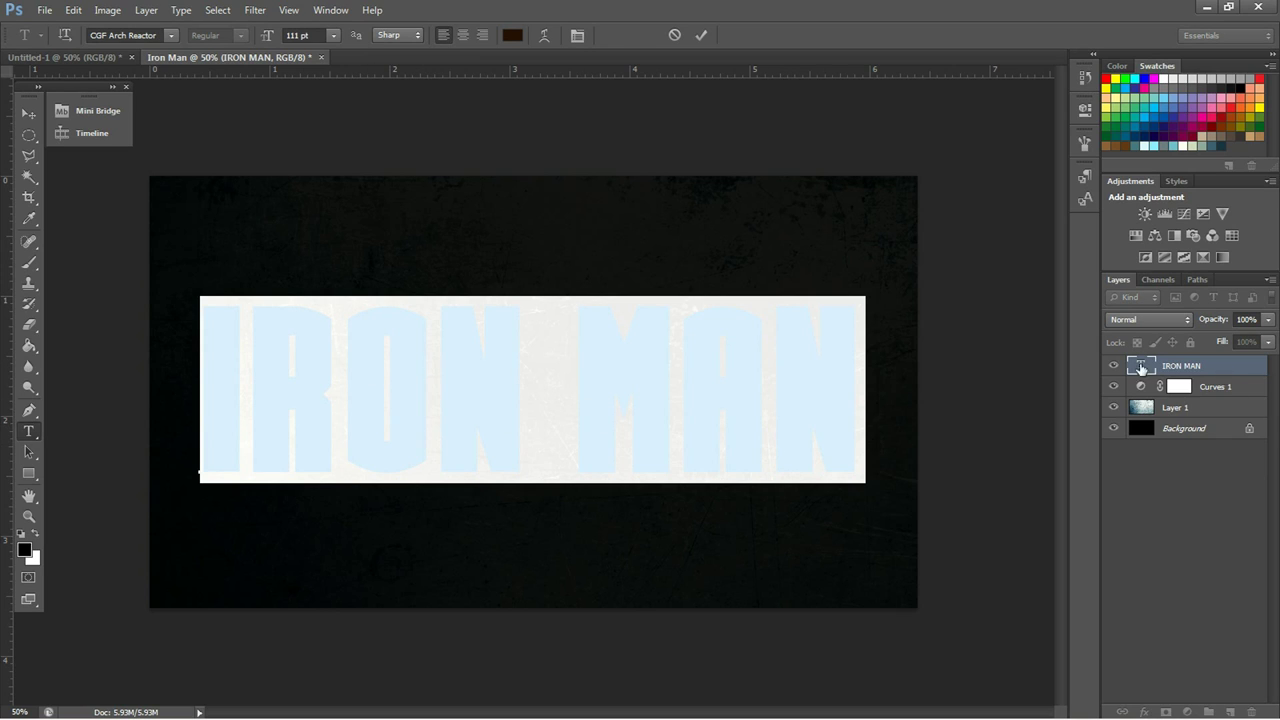
left_click(631, 383)
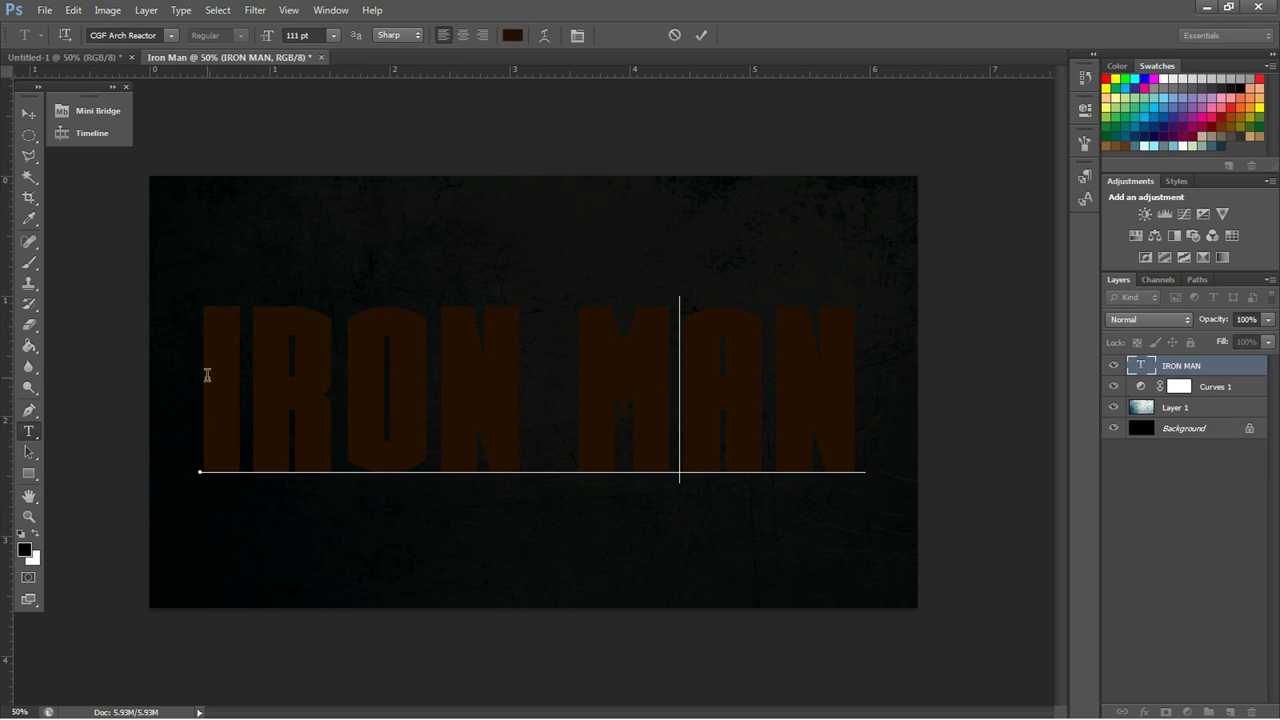
left_click_drag(206, 373, 997, 395)
- Commit the text and duplicate the IRON MAN layer with Ctrl+J
left_click(1257, 497)
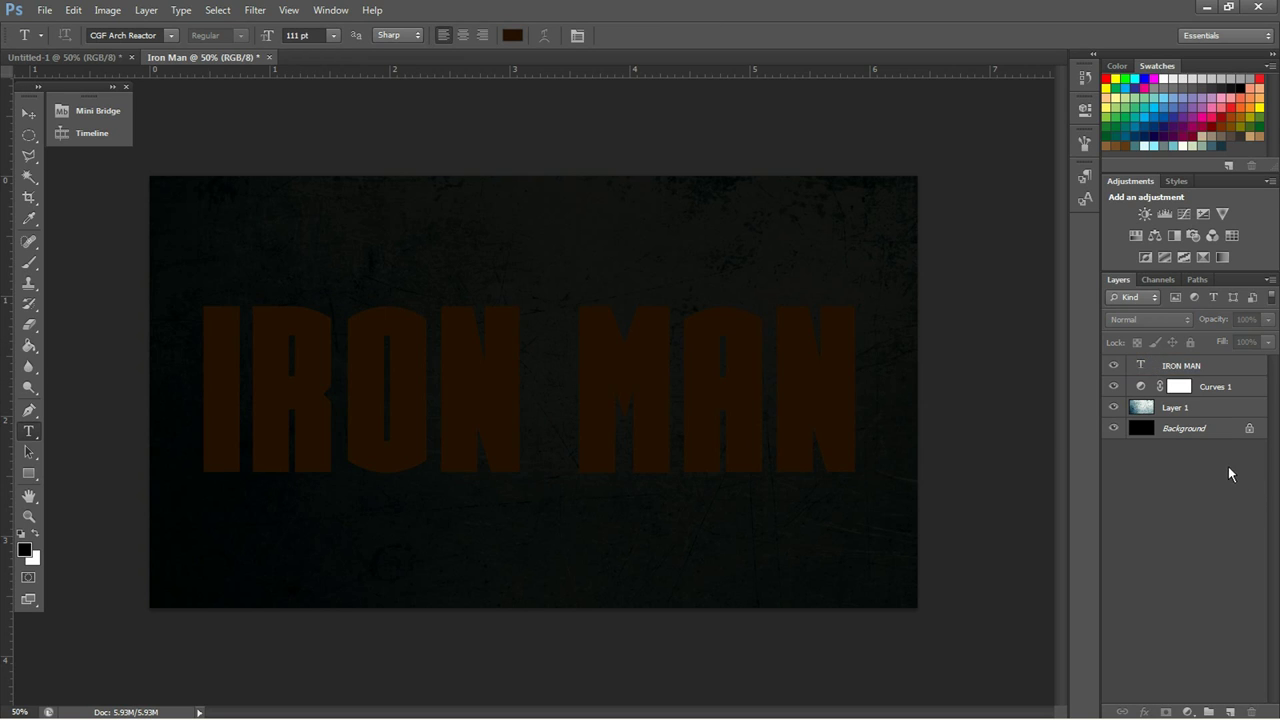
left_click(1193, 373)
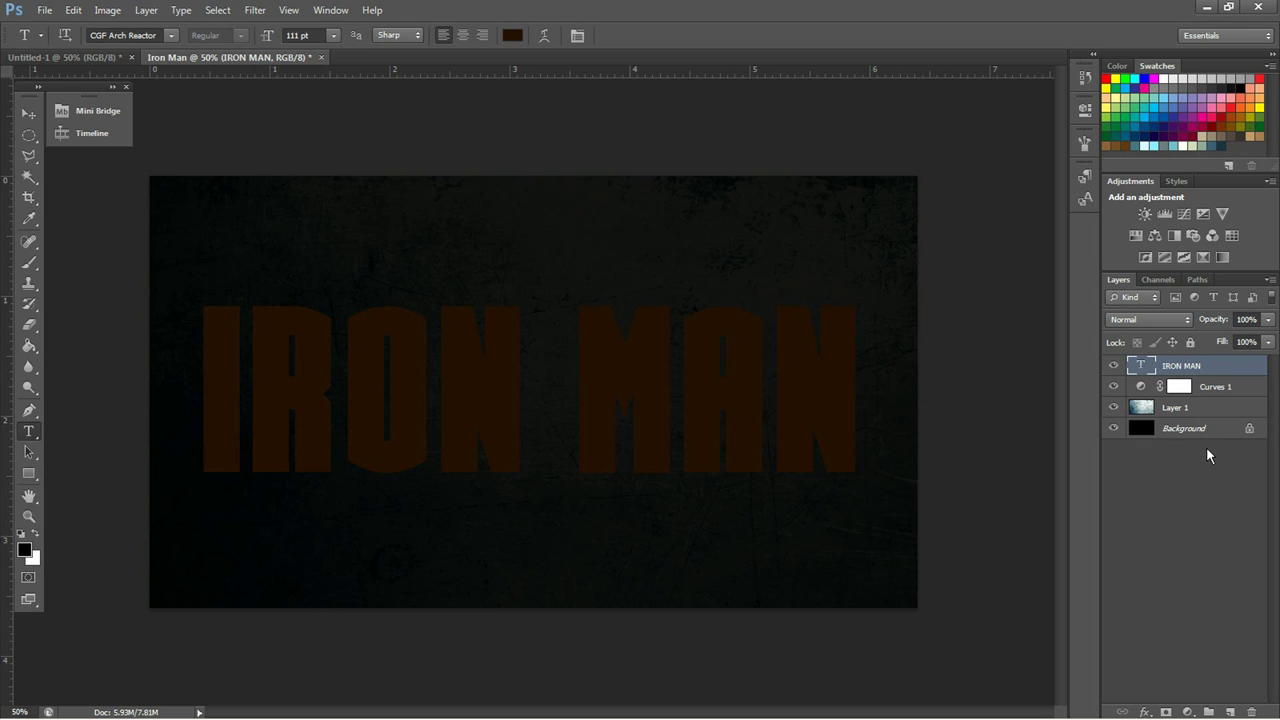
key("ctrl+j")
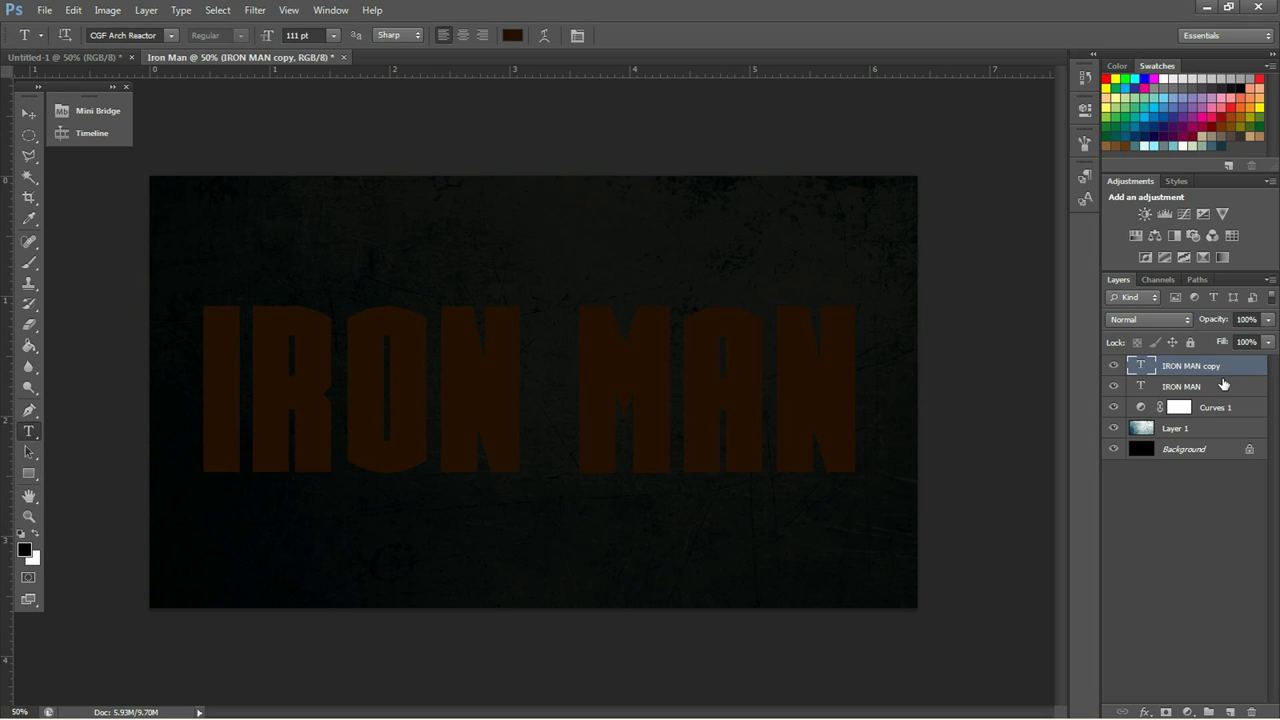
left_click(1224, 386)
left_click(1228, 367)
- Hide both text layers and drag vertical and horizontal guides to the canvas centre
left_click_drag(1113, 366, 1113, 386)
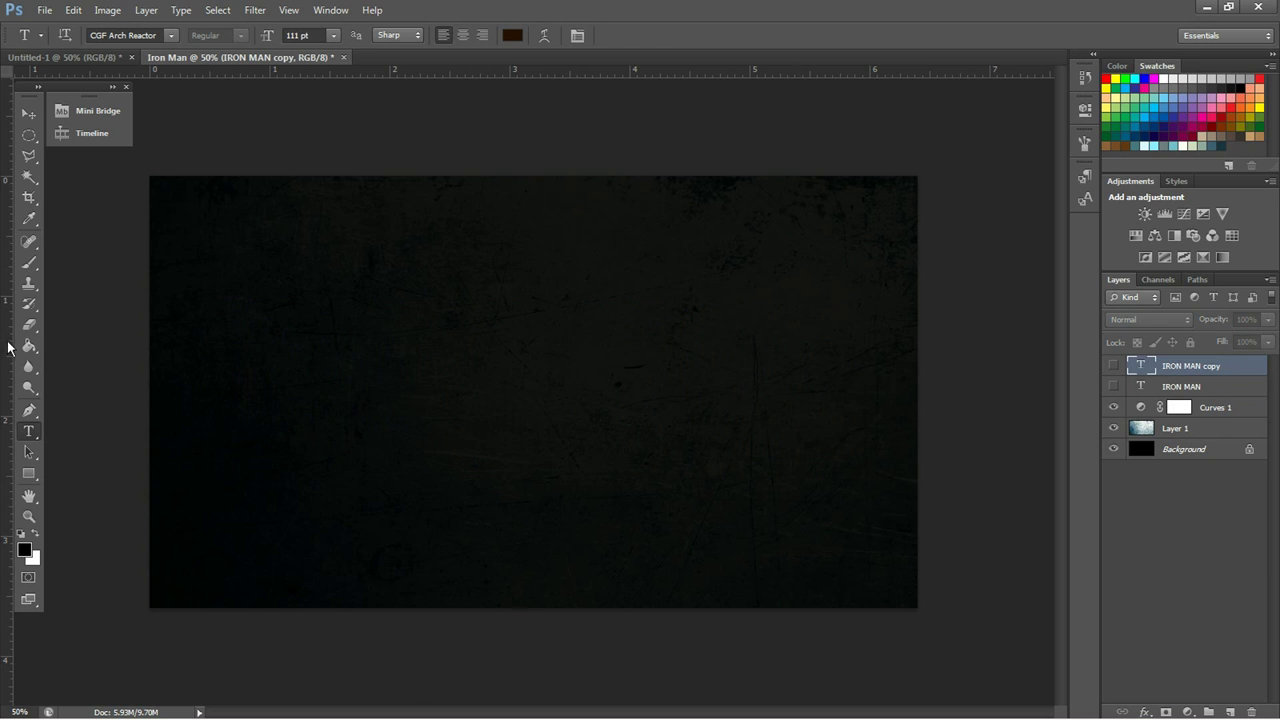
left_click_drag(5, 346, 531, 375)
left_click_drag(471, 75, 590, 401)
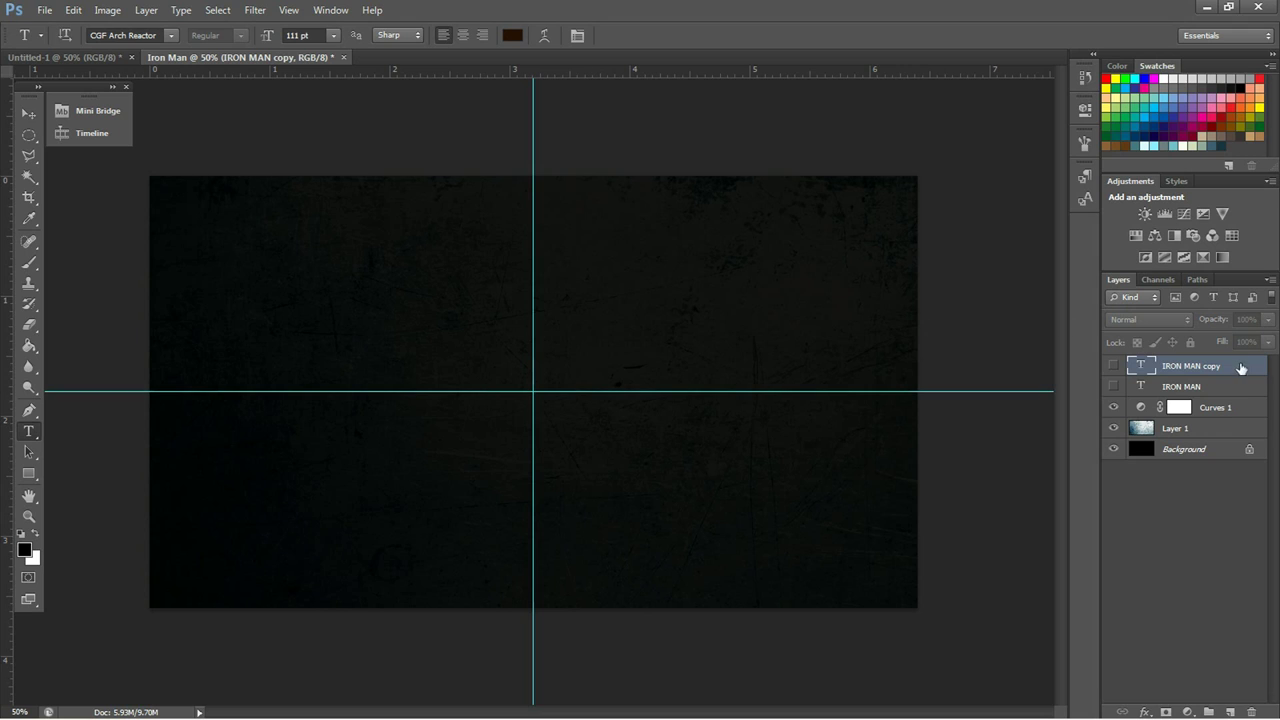
- Show both IRON MAN layers and centre them on the guides
left_click(1112, 387)
left_click(1113, 366)
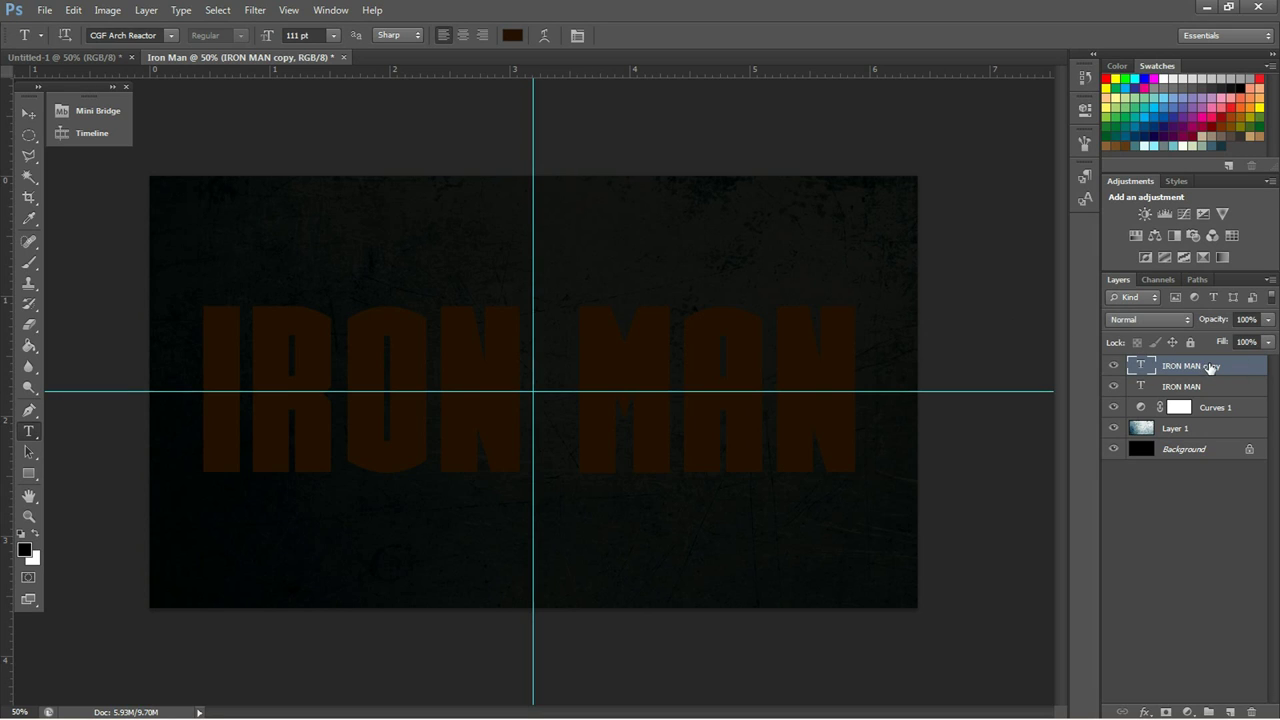
left_click(1195, 387, "shift")
left_click(29, 113)
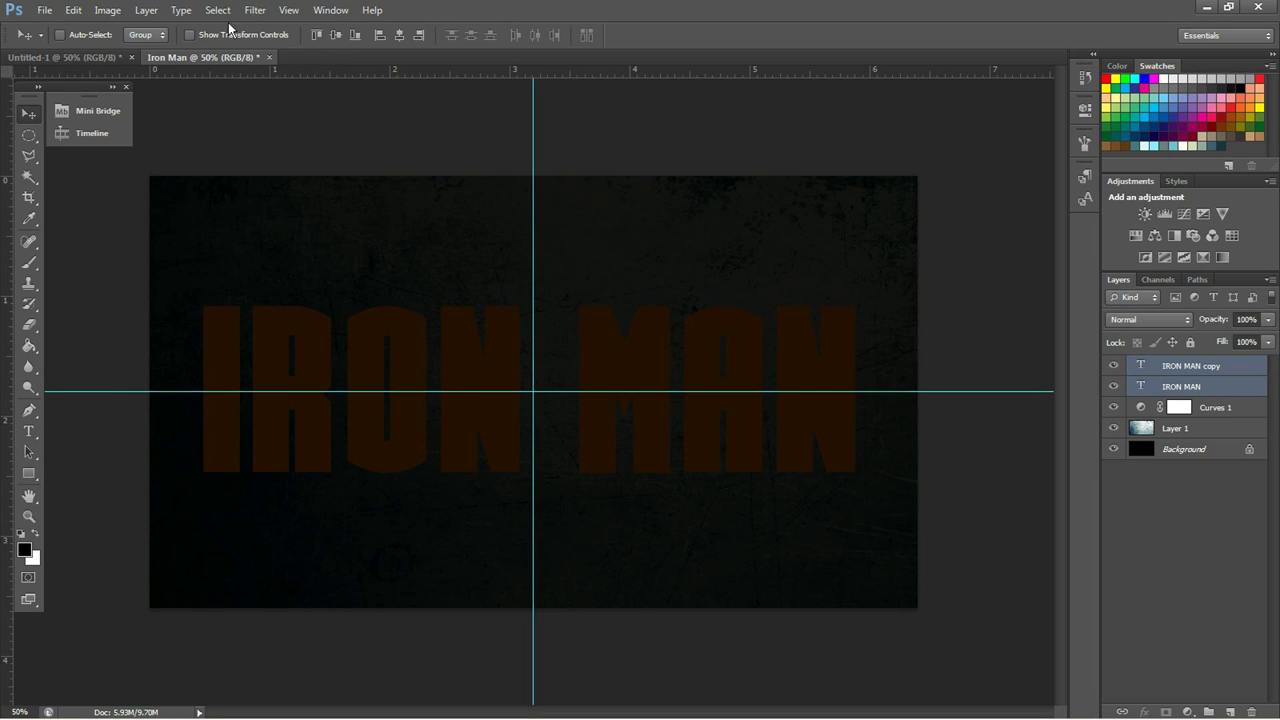
left_click(190, 35)
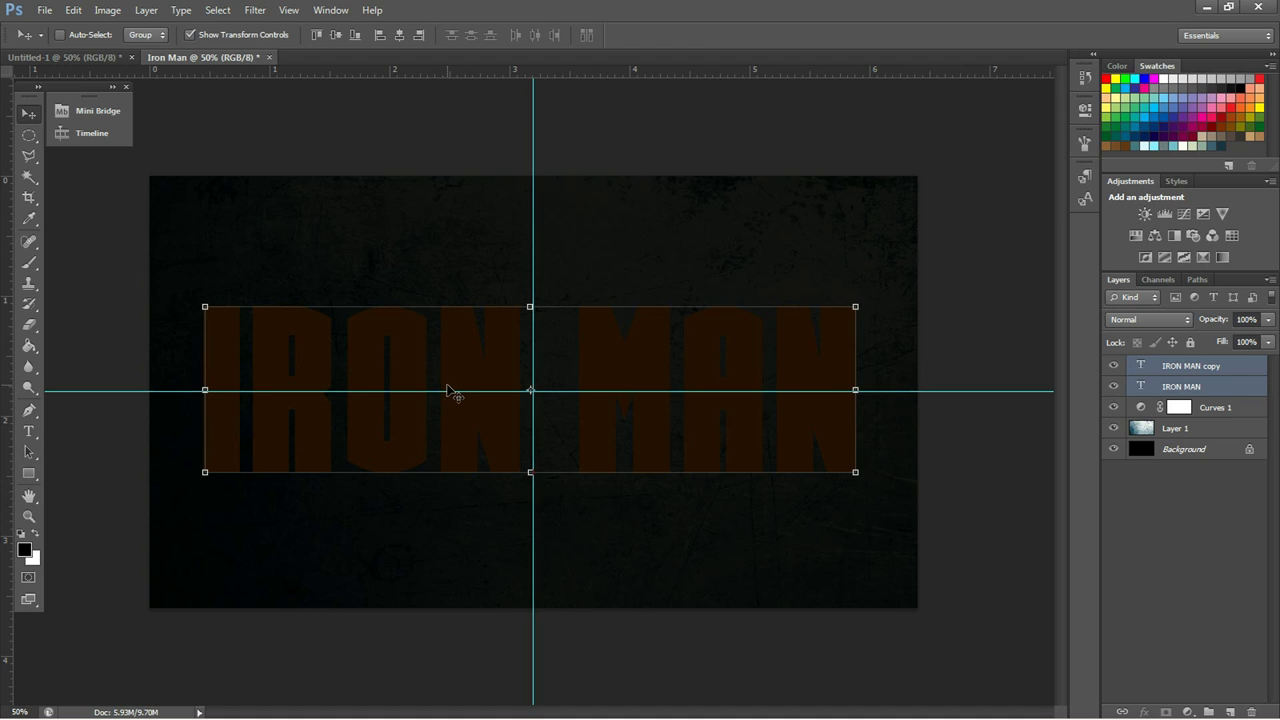
left_click_drag(449, 391, 443, 393)
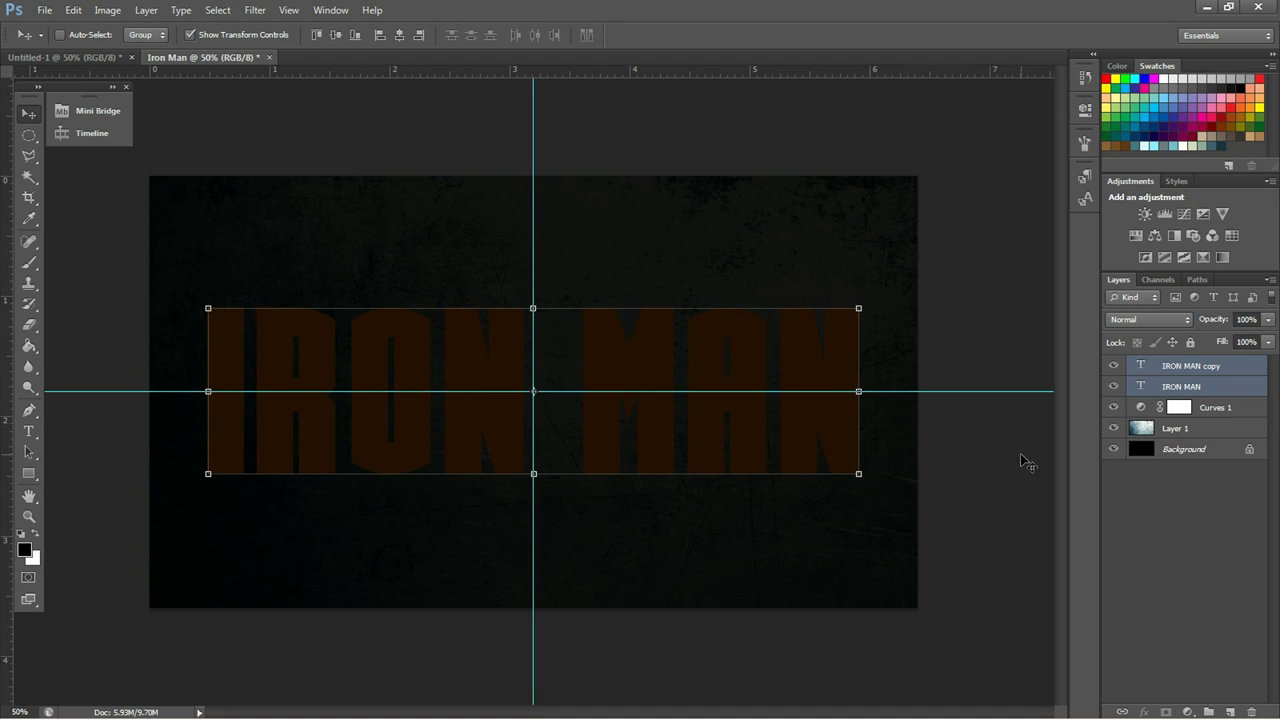
left_click(190, 35)
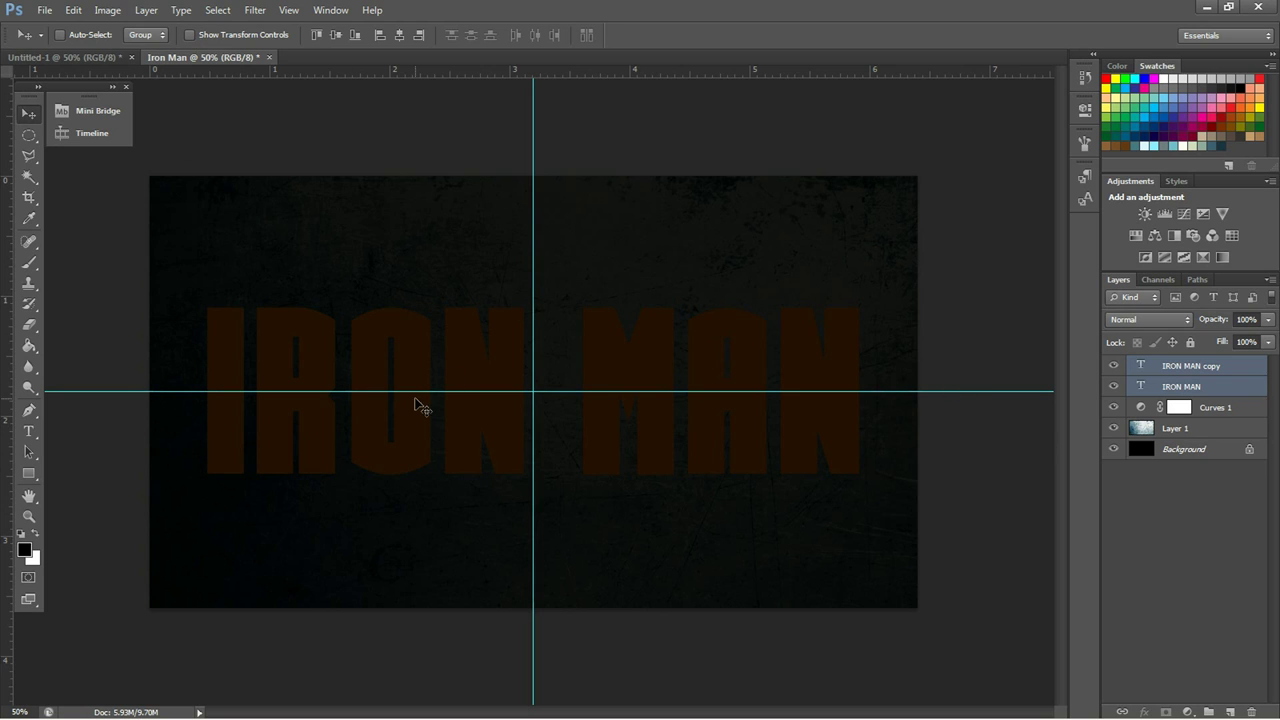
left_click(1222, 389)
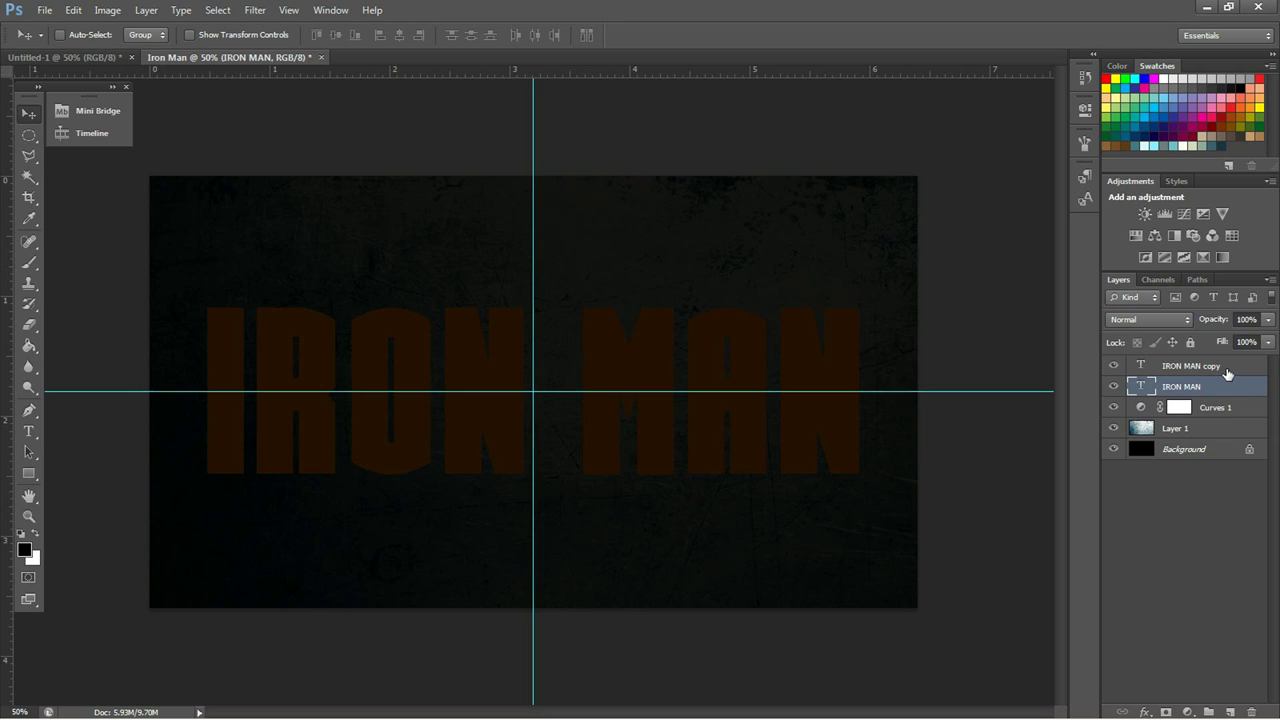
- Enable Bevel & Emboss on IRON MAN copy with Chisel Hard technique and 300% depth
double_click(1228, 368)
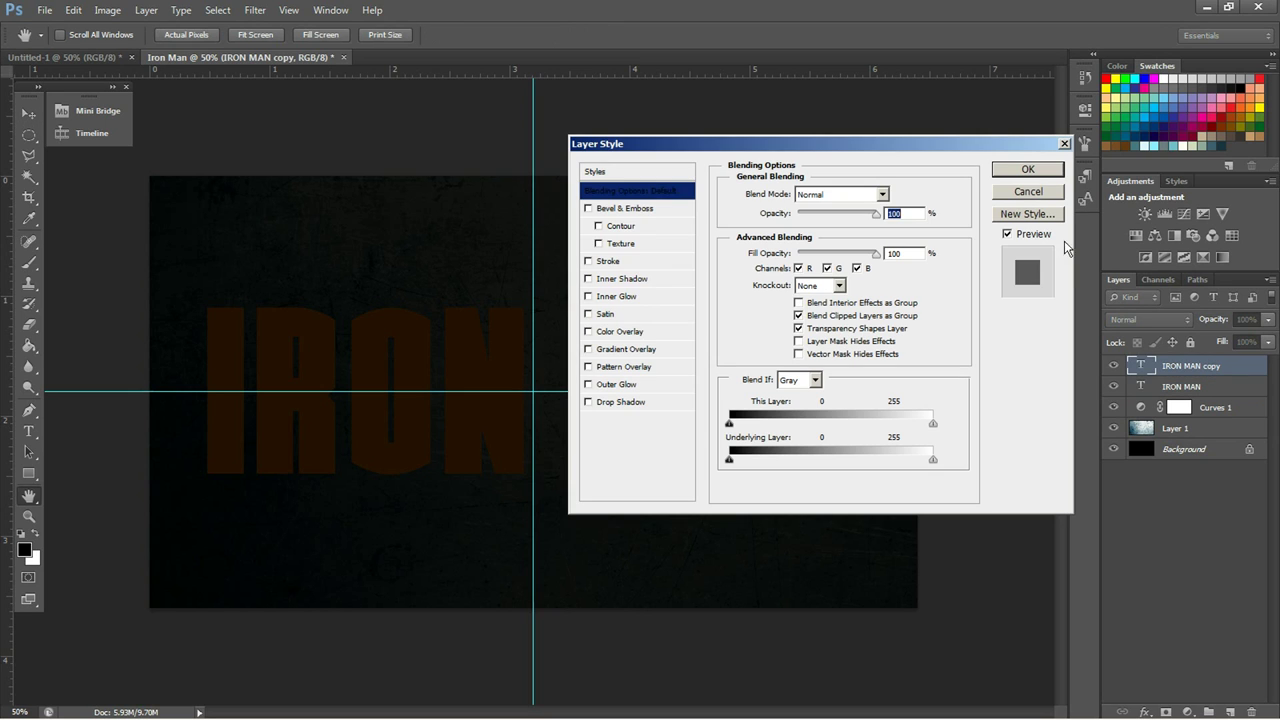
left_click_drag(970, 150, 914, 144)
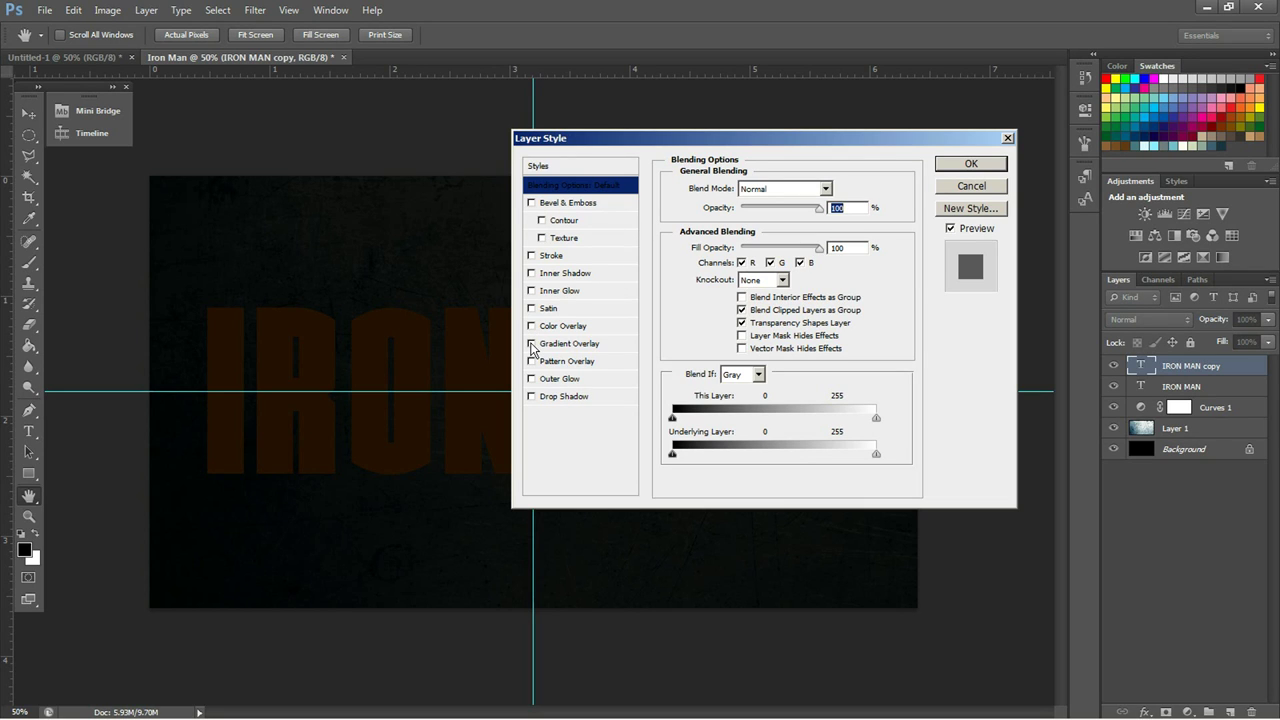
left_click(532, 203)
left_click(551, 206)
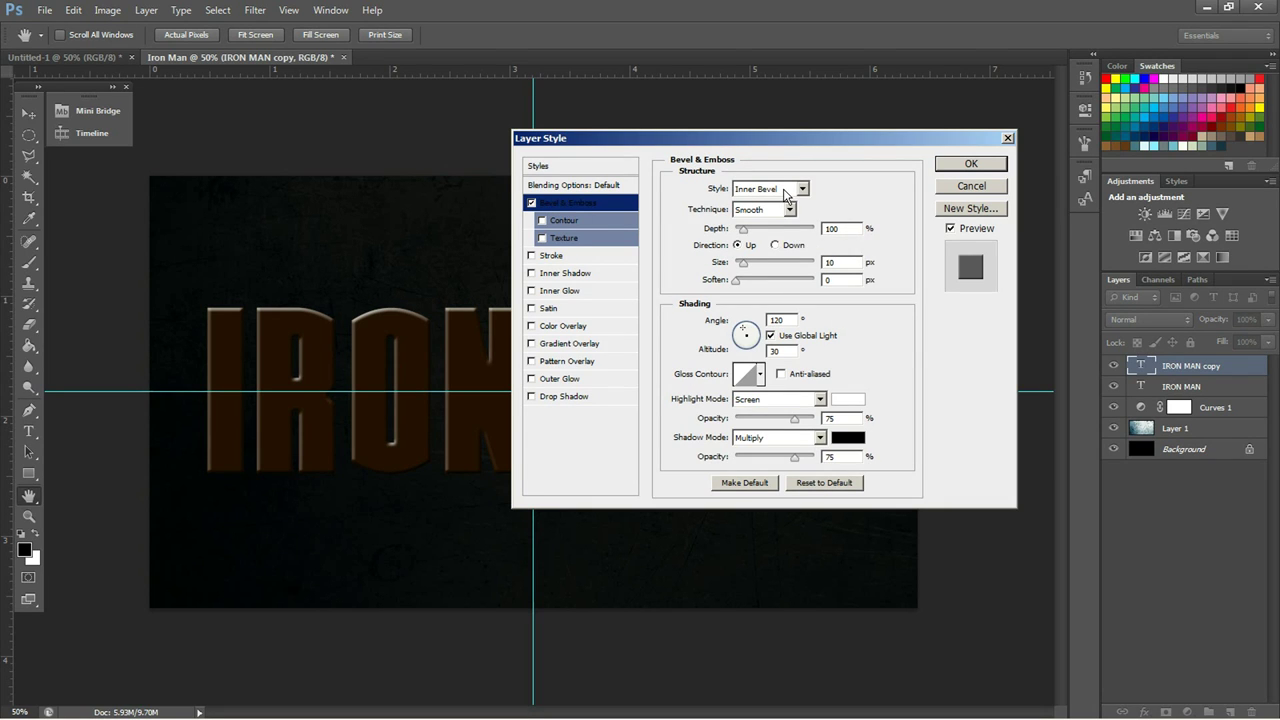
left_click(789, 210)
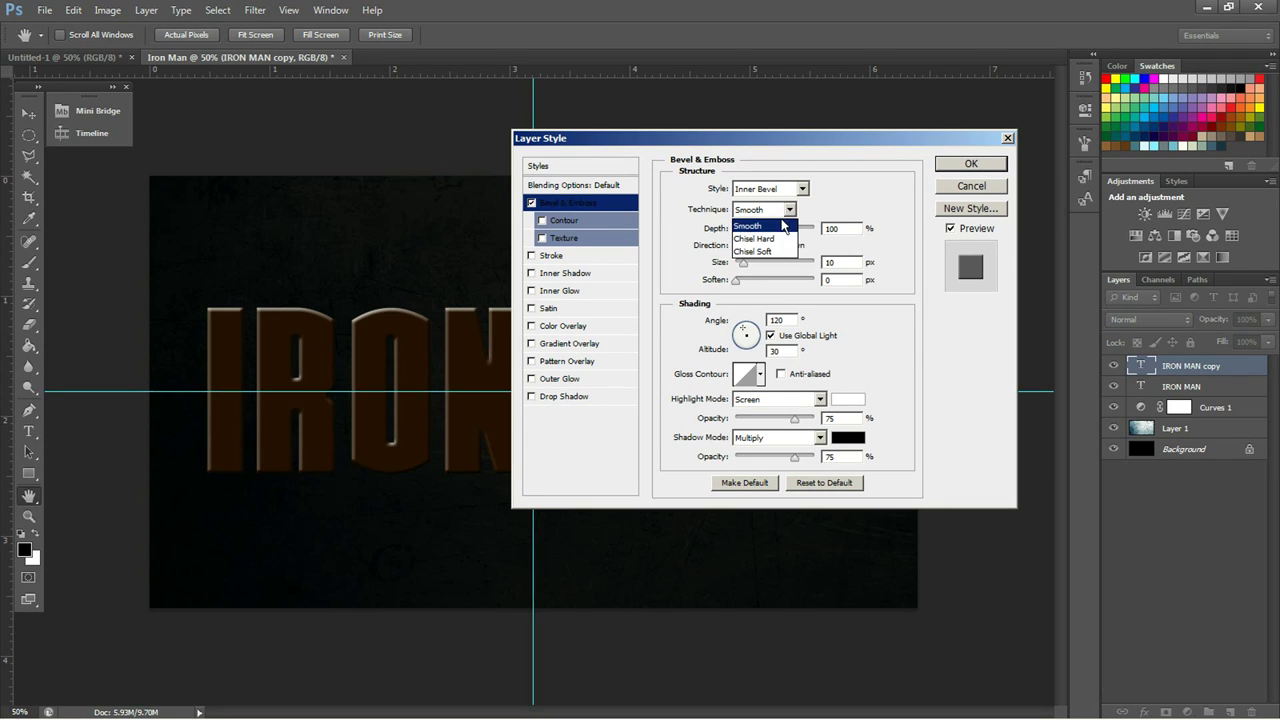
left_click(773, 239)
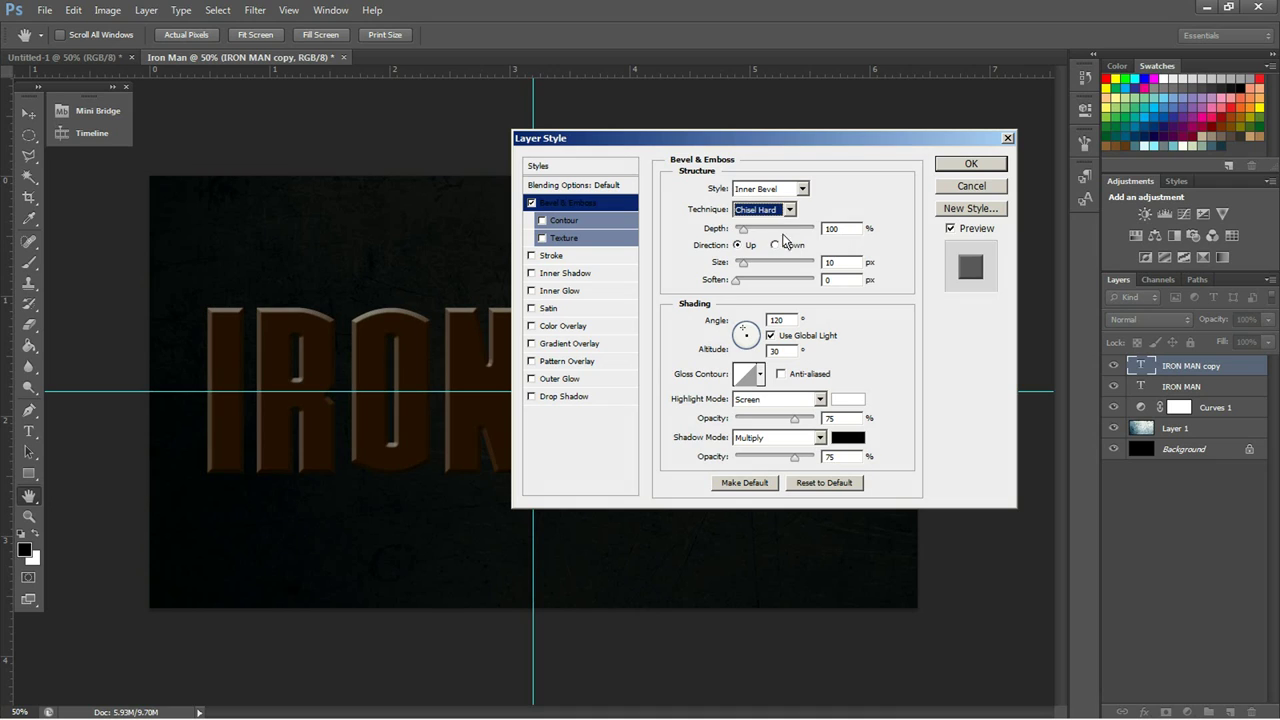
double_click(838, 229)
type("300")
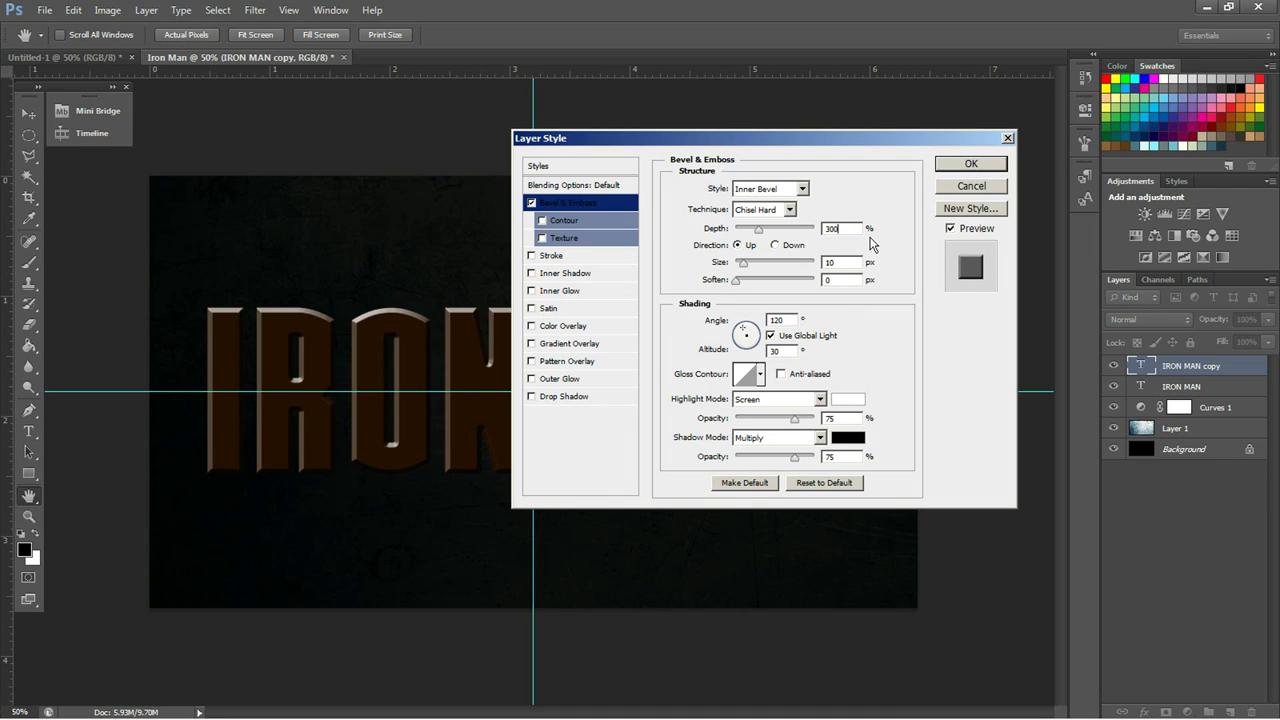
key("Return")
- Set bevel size 13 px, angle 120°, altitude 50°, and anti-aliased gloss
key("BackSpace")
type("3")
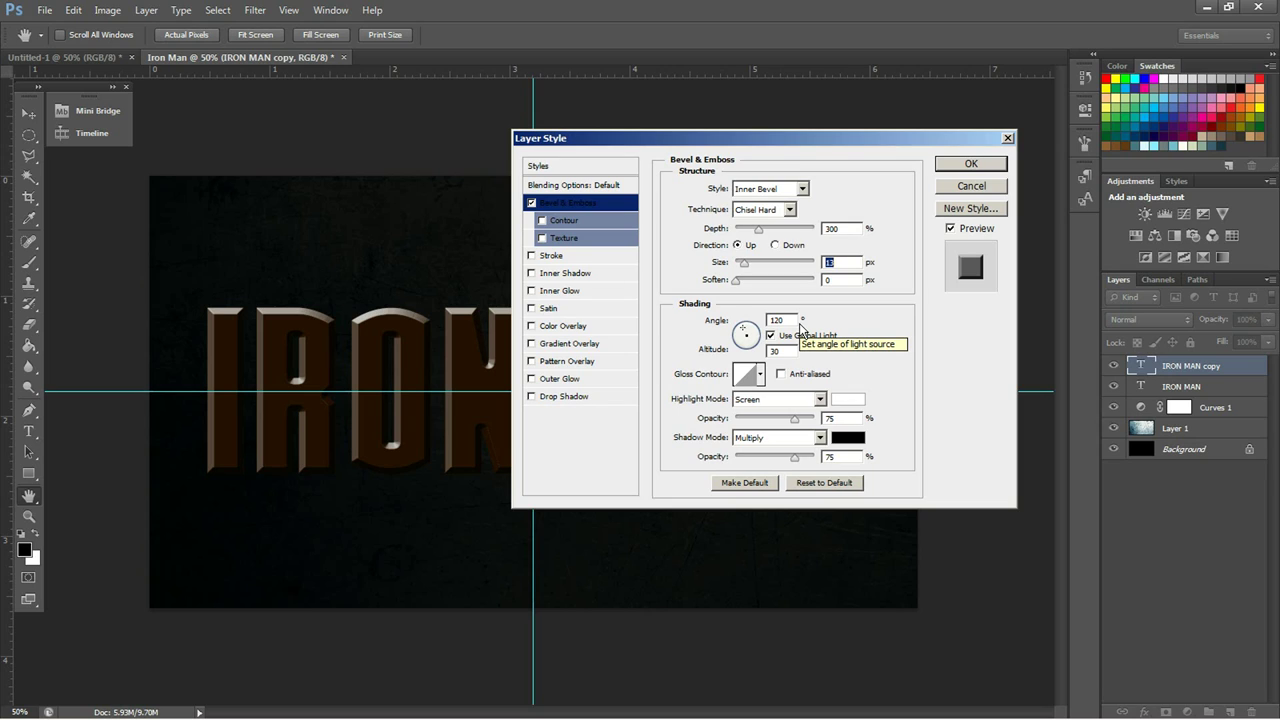
left_click(789, 320)
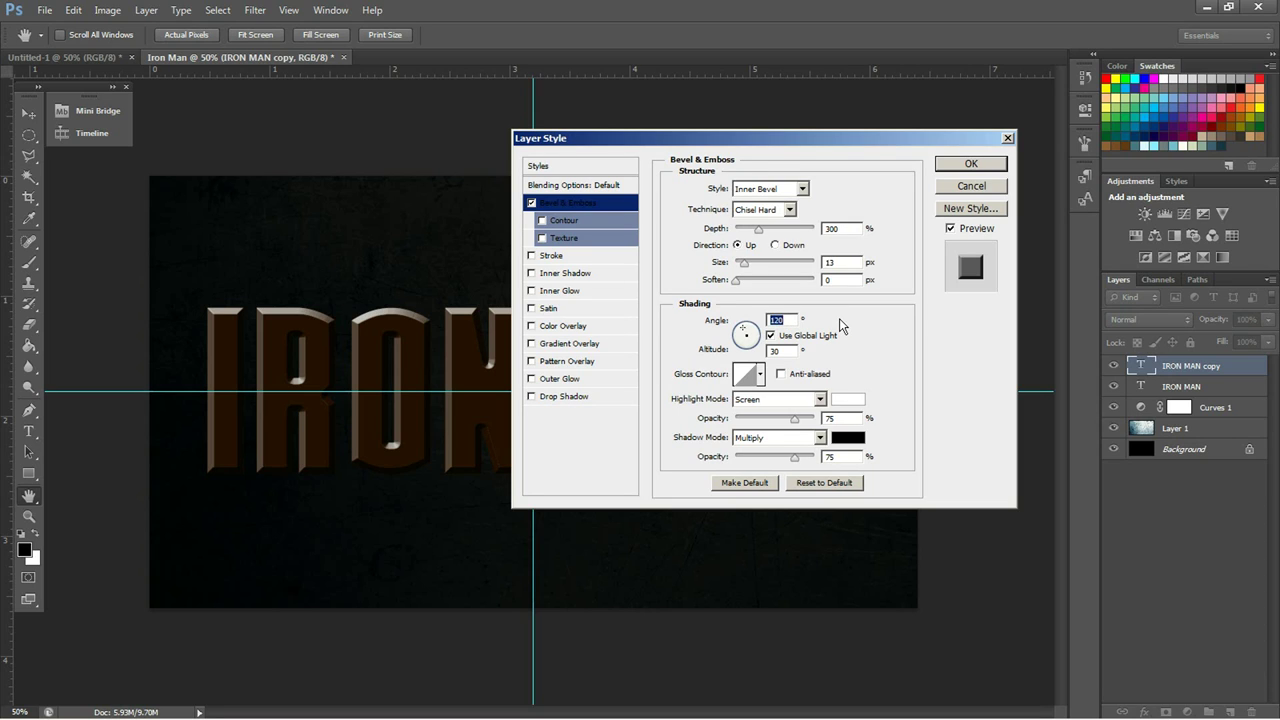
left_click(779, 351)
key("shift+Up")
key("shift+Up")
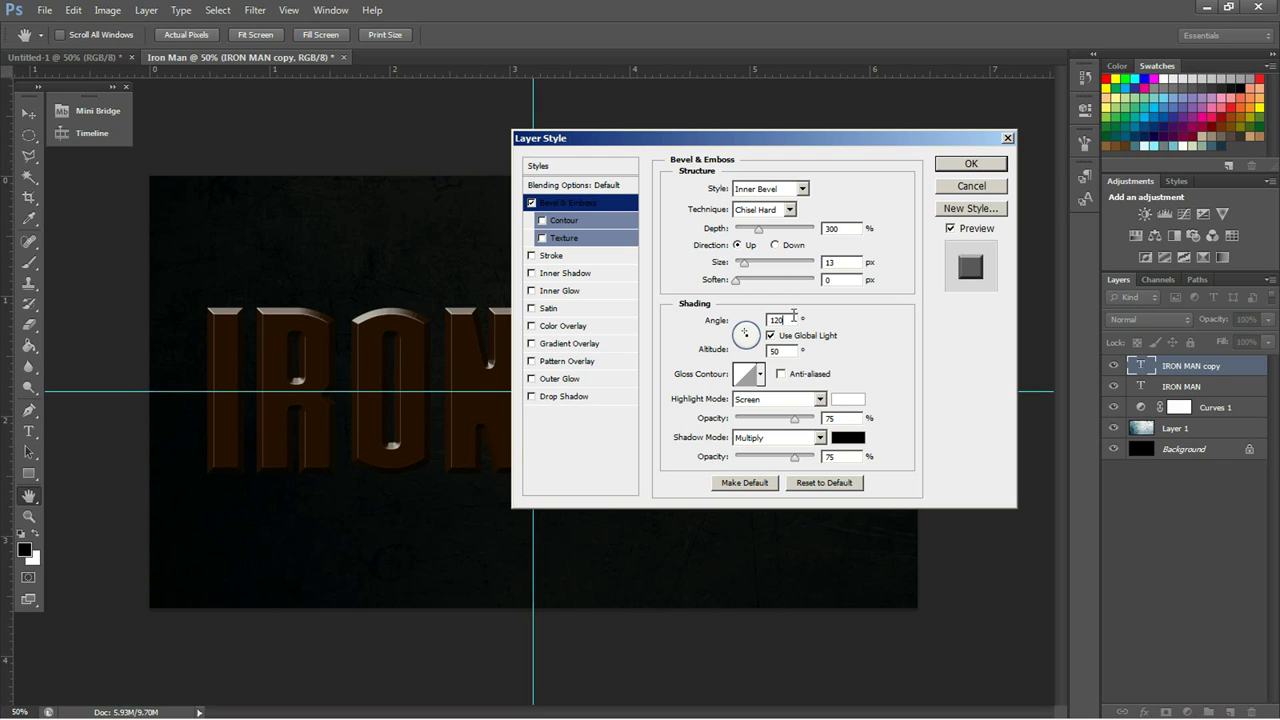
left_click_drag(767, 141, 900, 127)
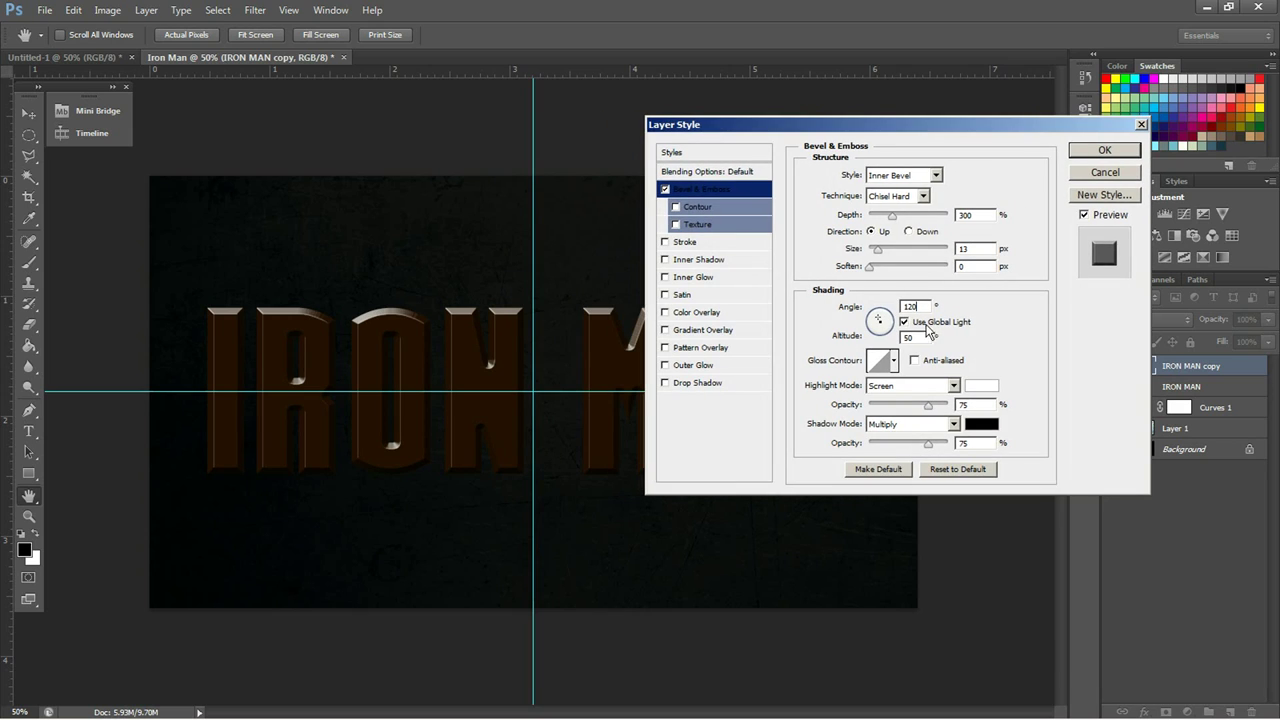
type("90")
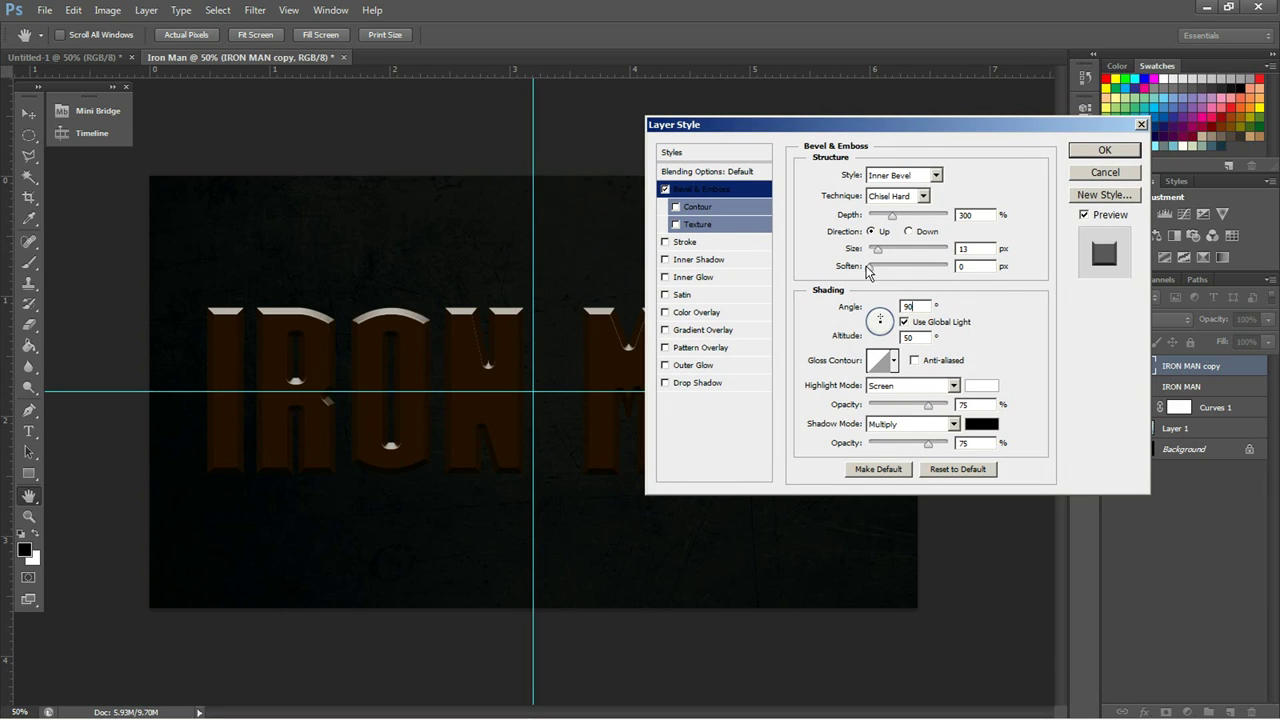
key("BackSpace")
key("BackSpace")
type("120")
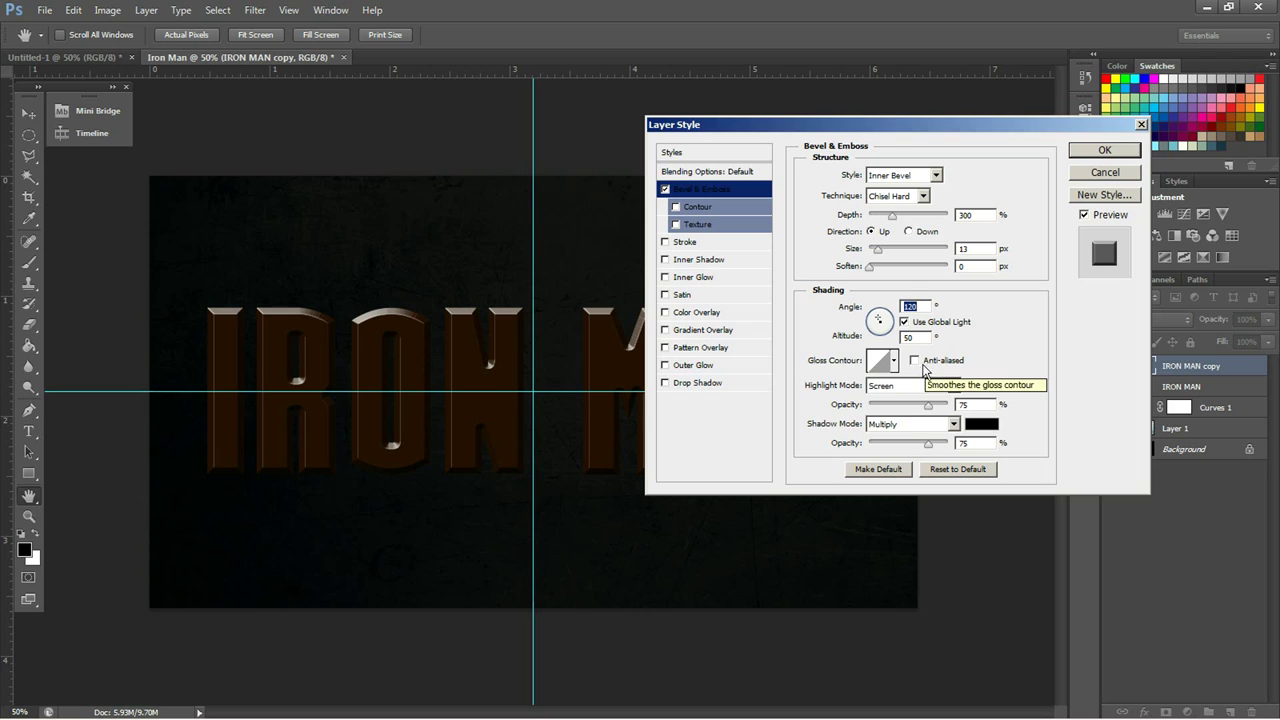
left_click(915, 362)
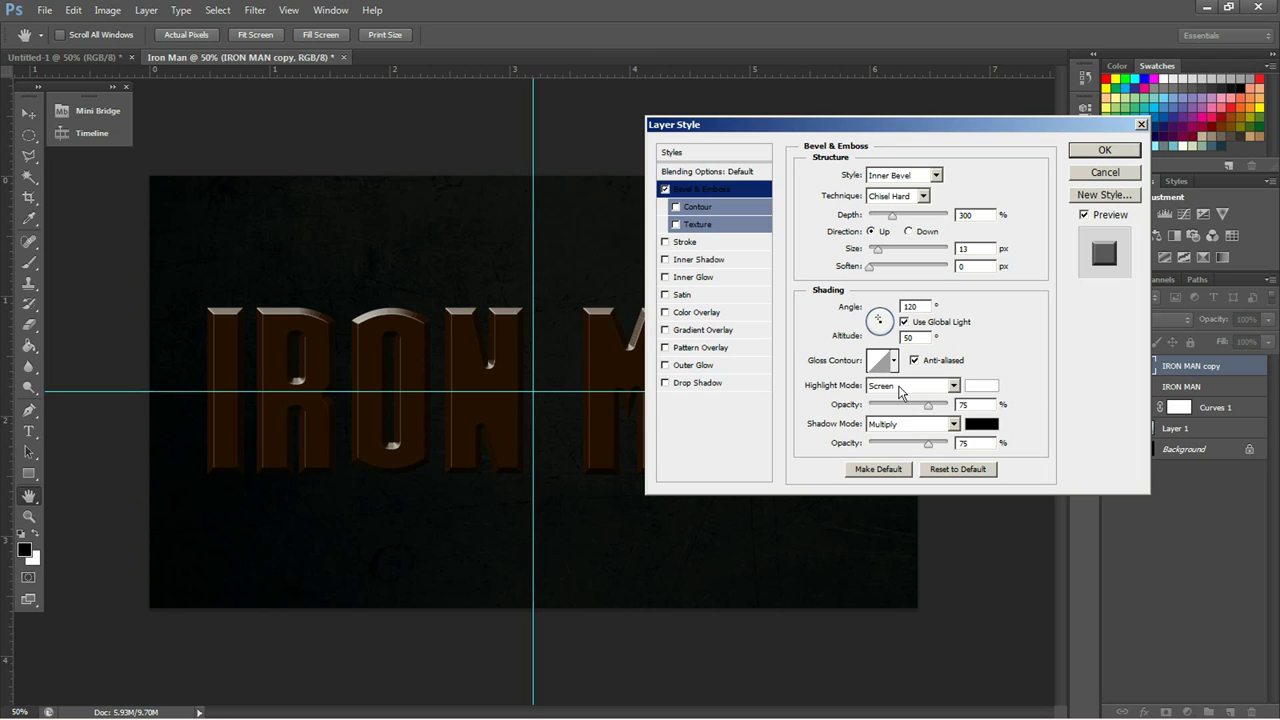
- Set the bevel highlight to Color Burn with dark brown 51331d
left_click(901, 391)
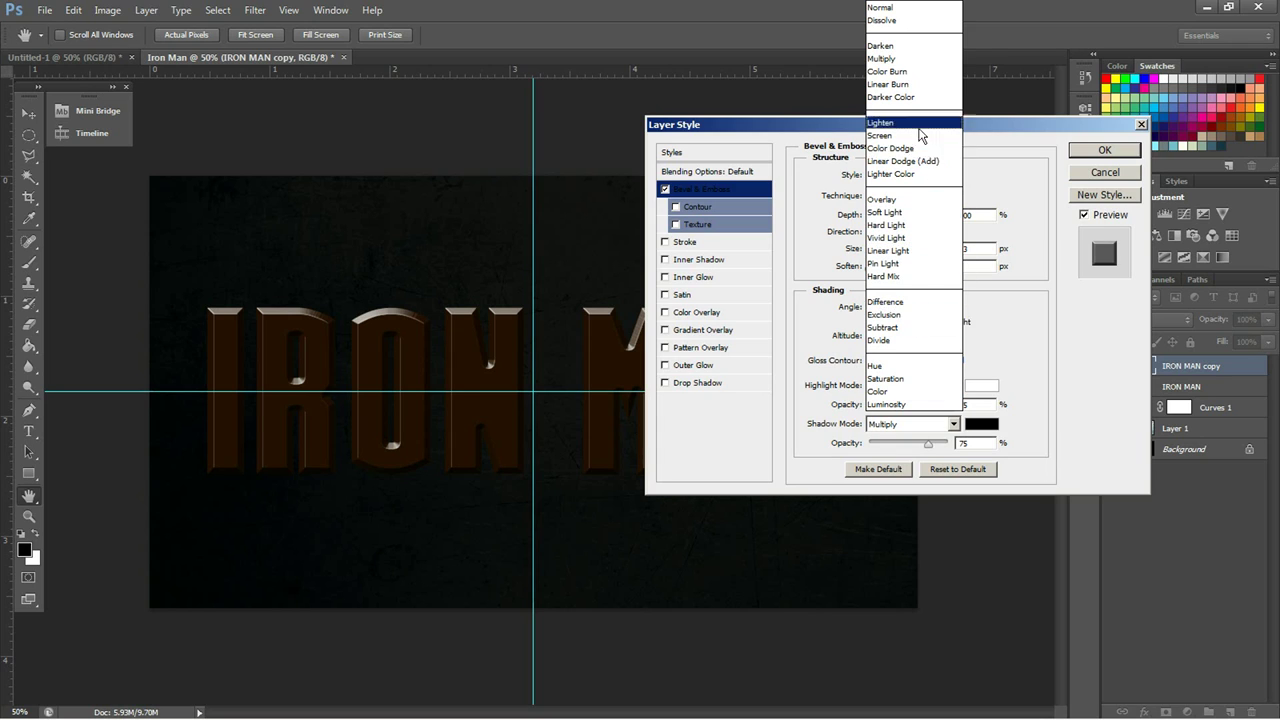
left_click(911, 73)
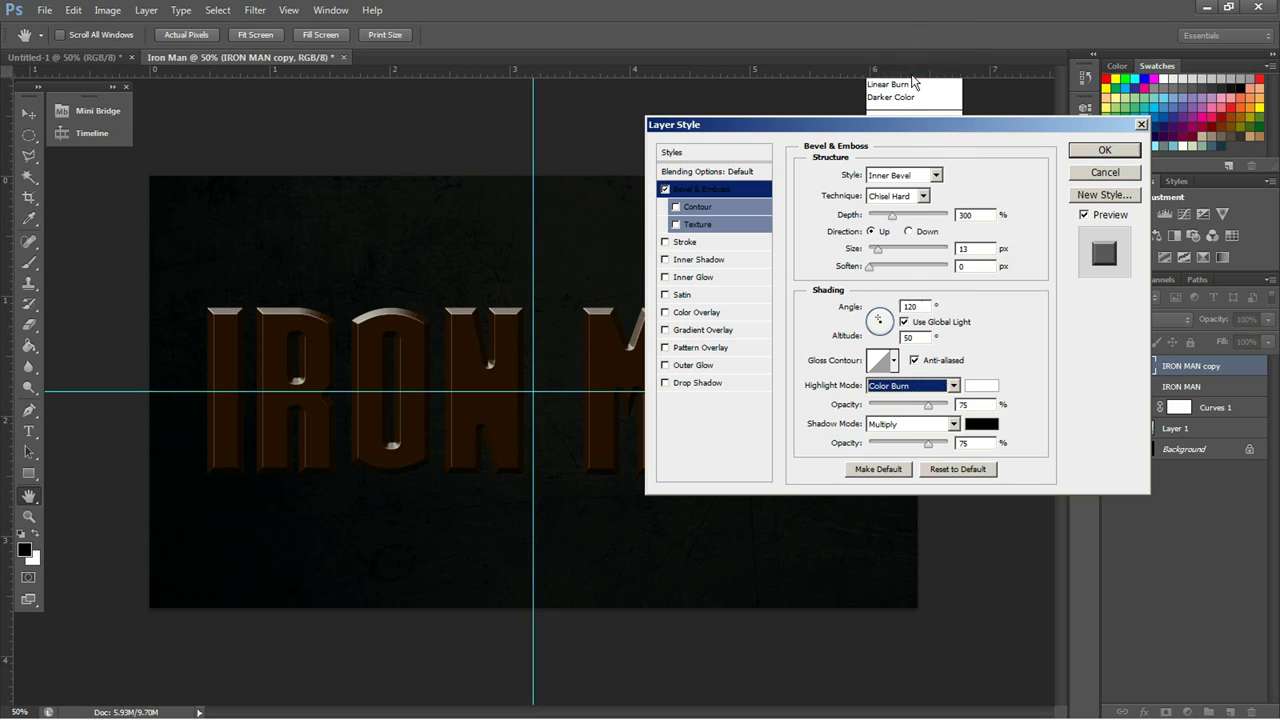
left_click(979, 385)
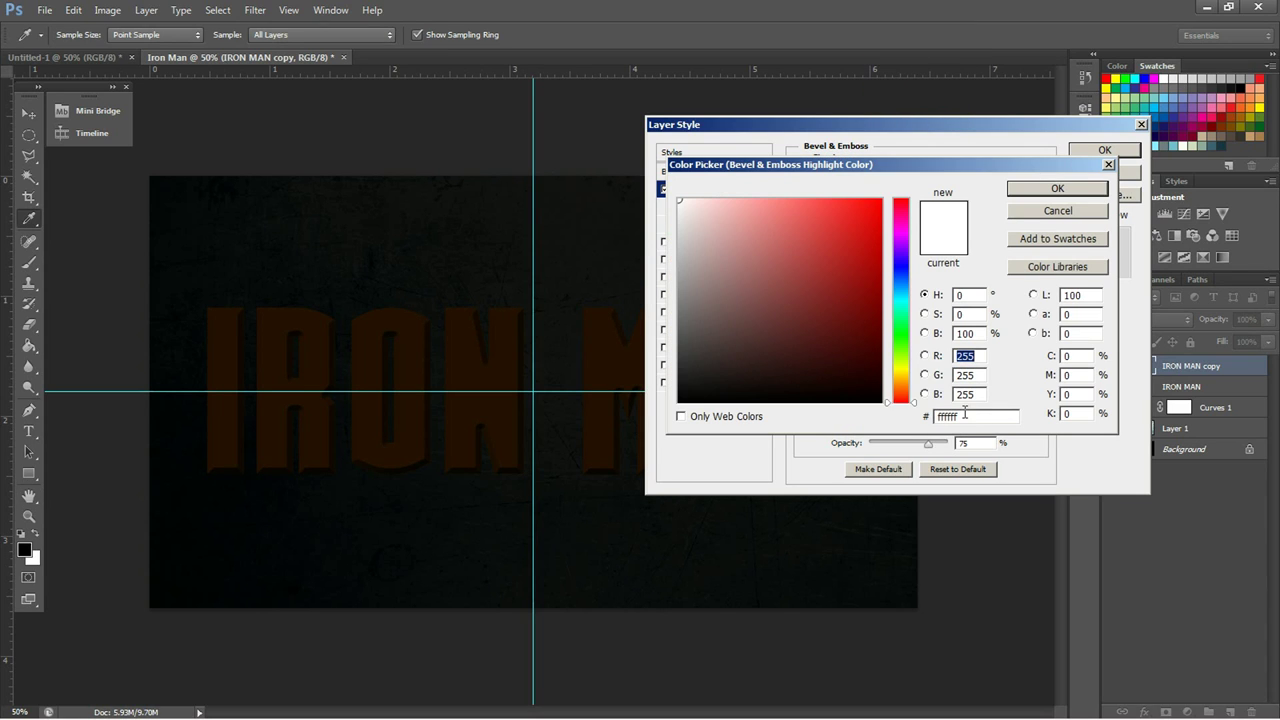
left_click(965, 413)
type("51331")
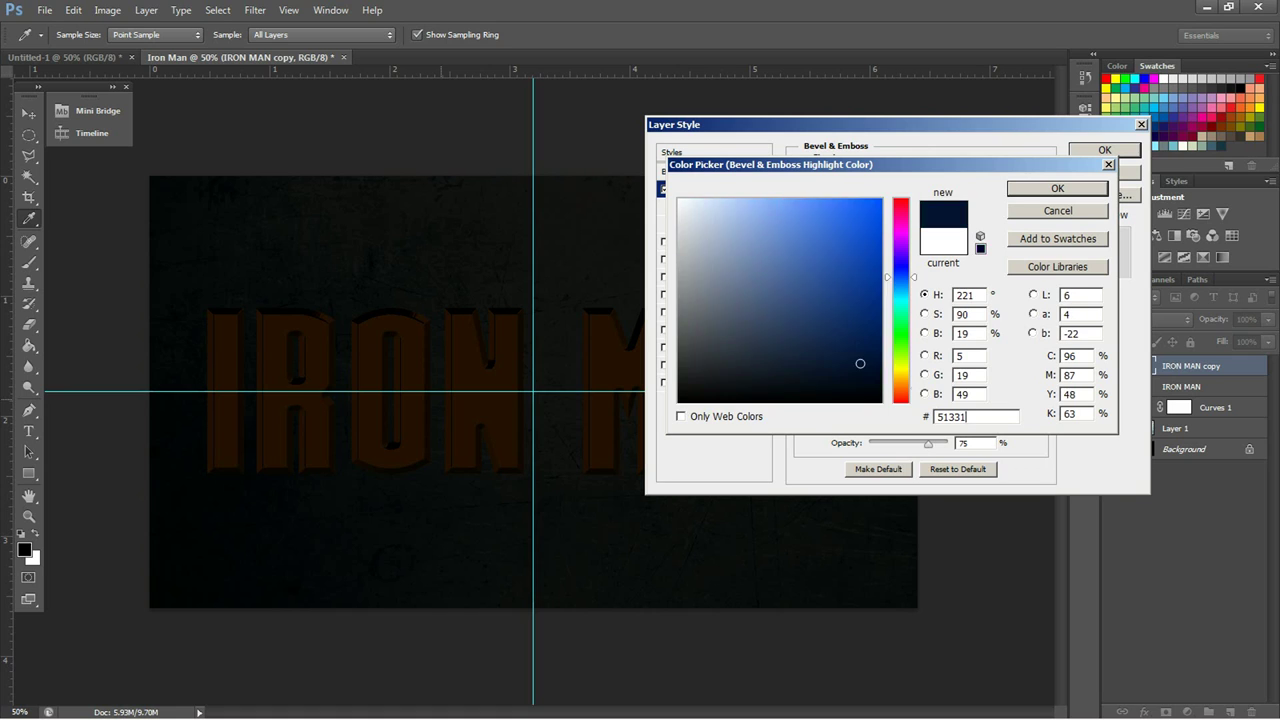
left_click(546, 302)
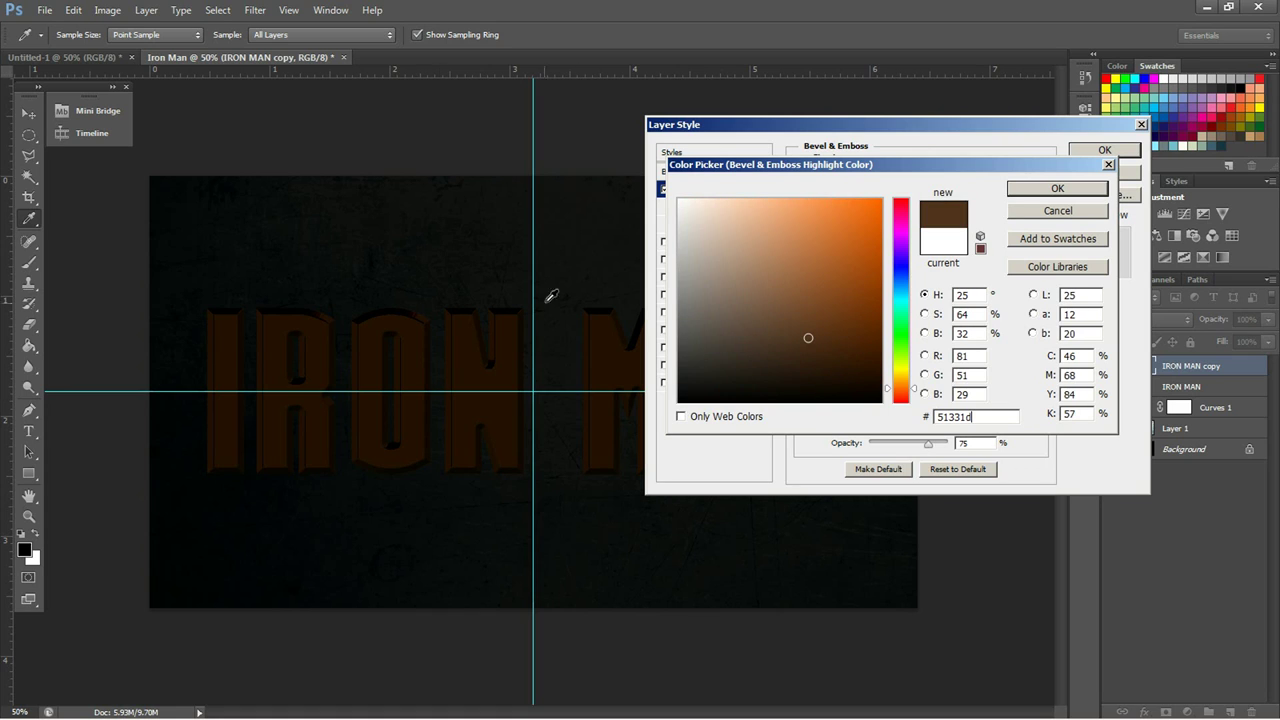
left_click(1050, 190)
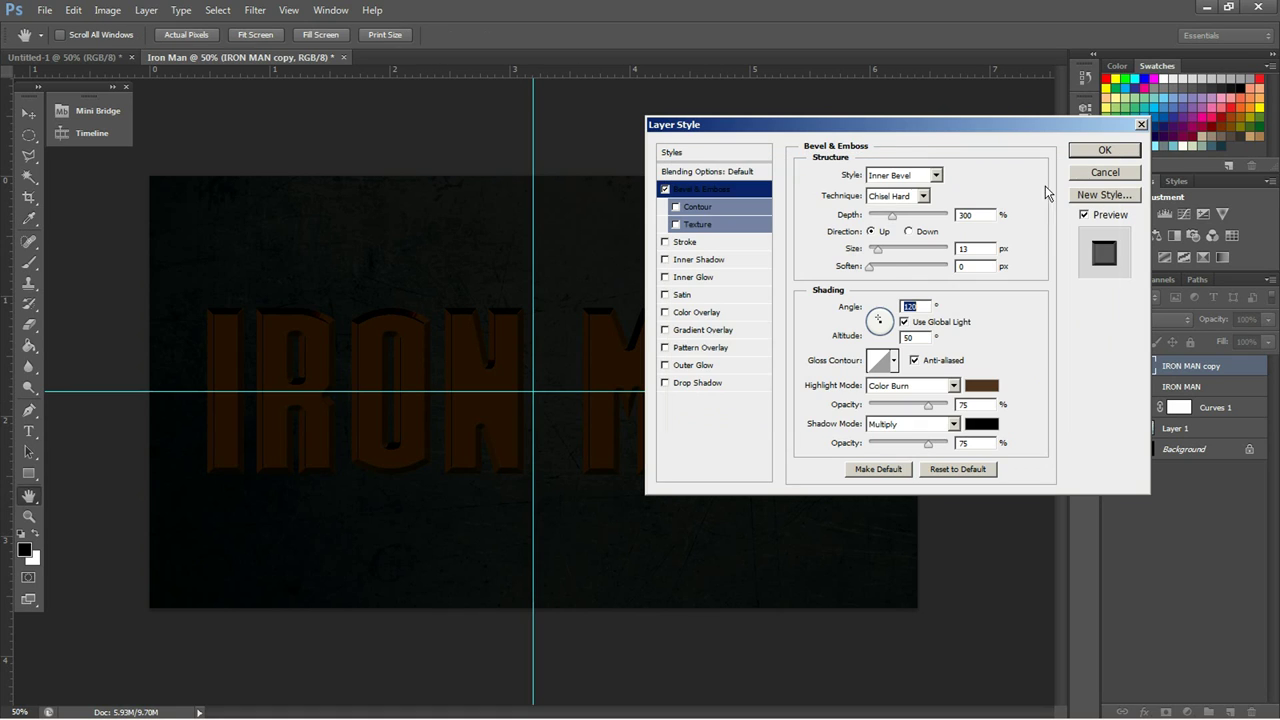
- Set the bevel shadow to Screen with peach colour ffcb80
left_click(954, 424)
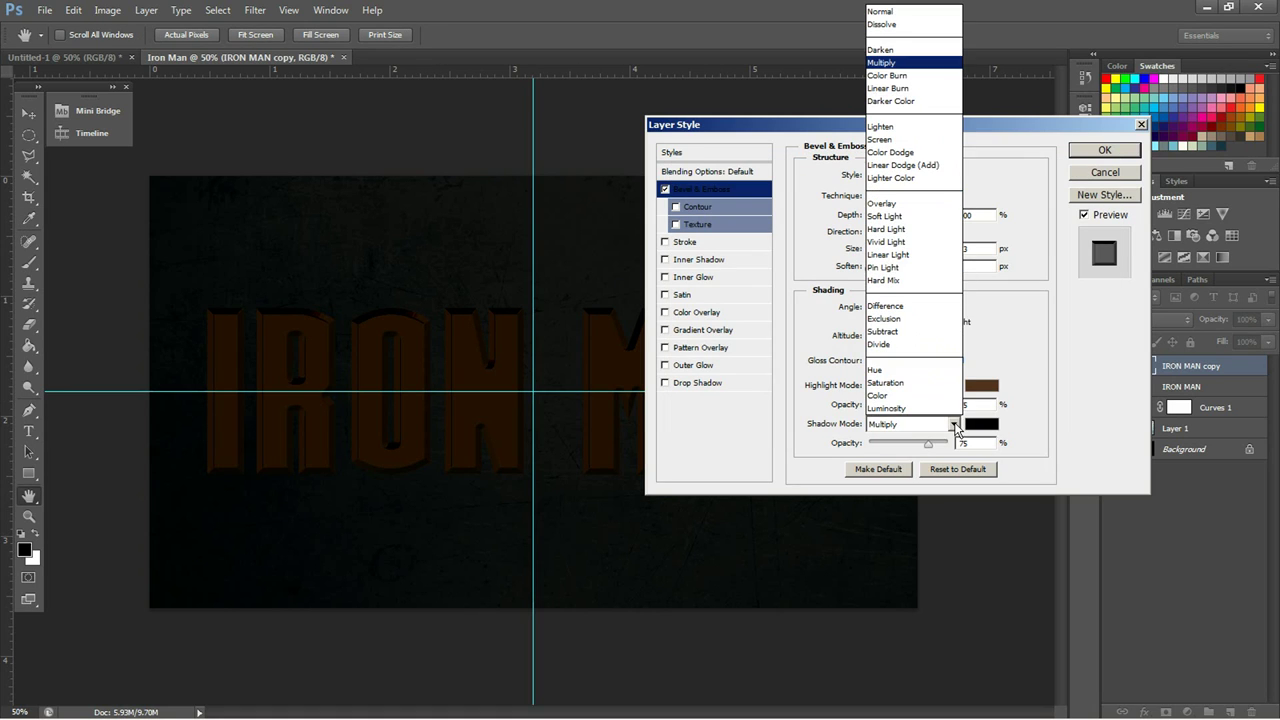
left_click(955, 425)
left_click(953, 425)
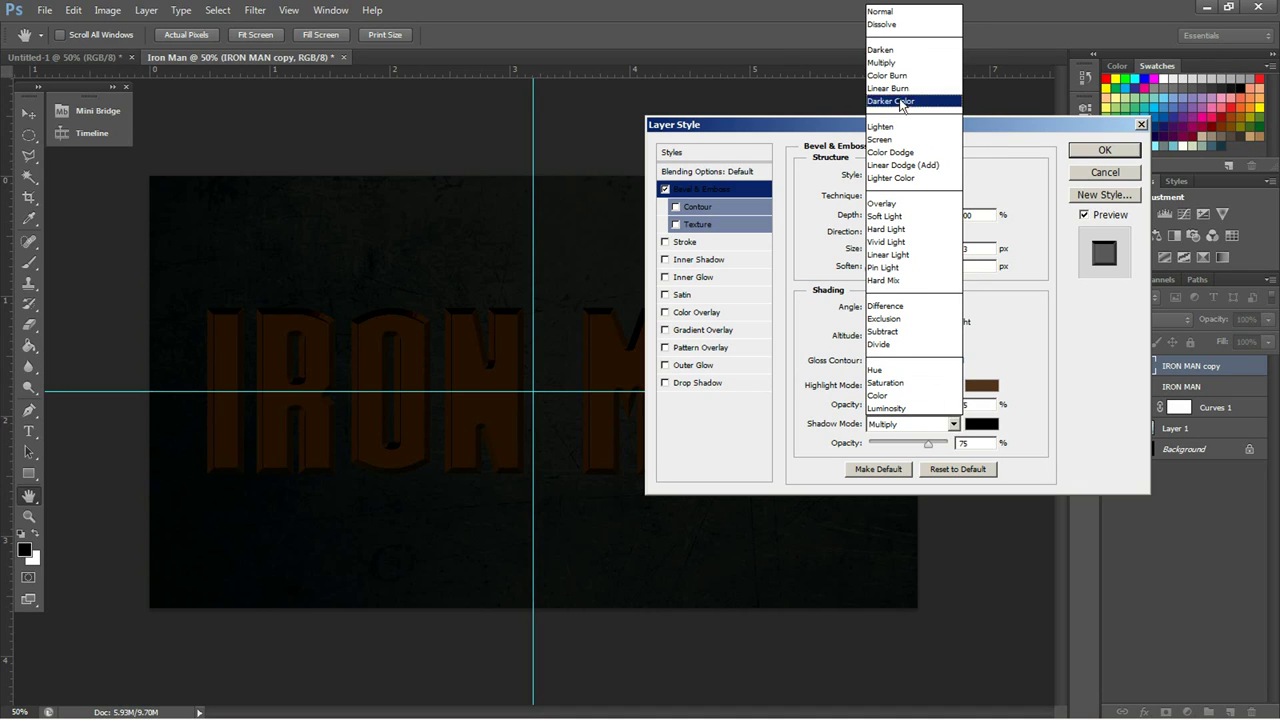
left_click(917, 140)
left_click(978, 425)
left_click(993, 417)
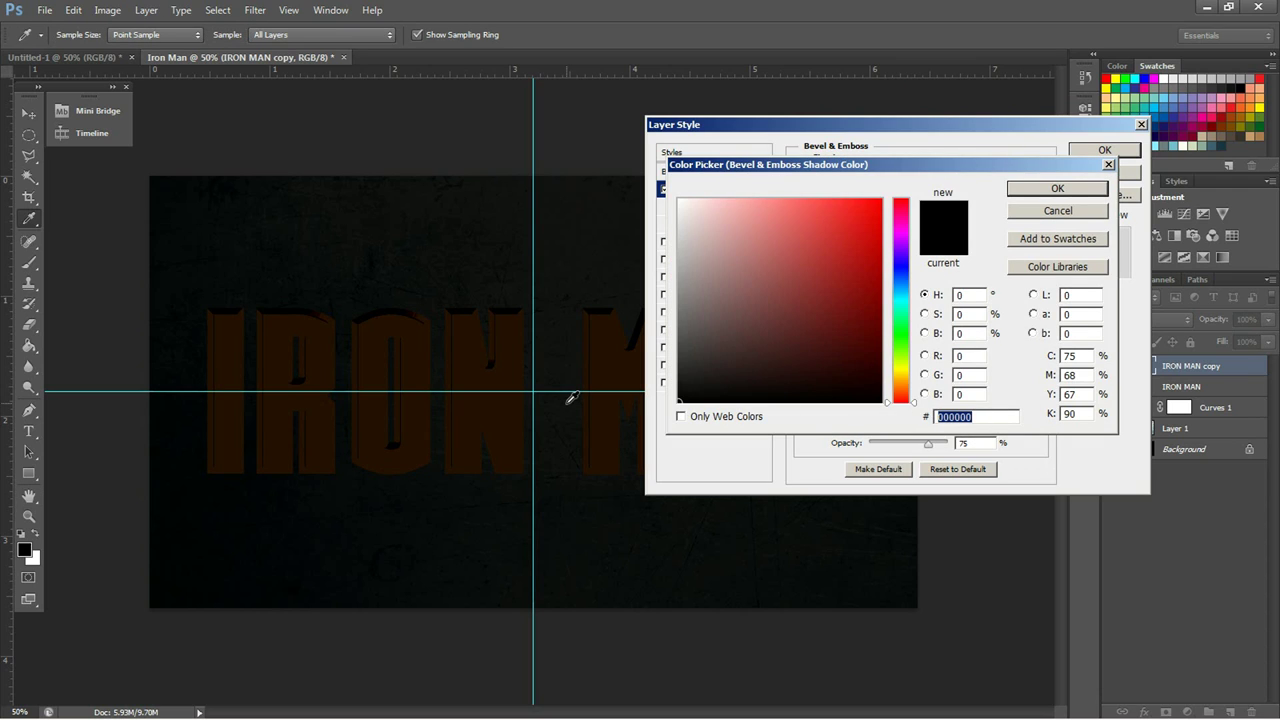
type("ffcb")
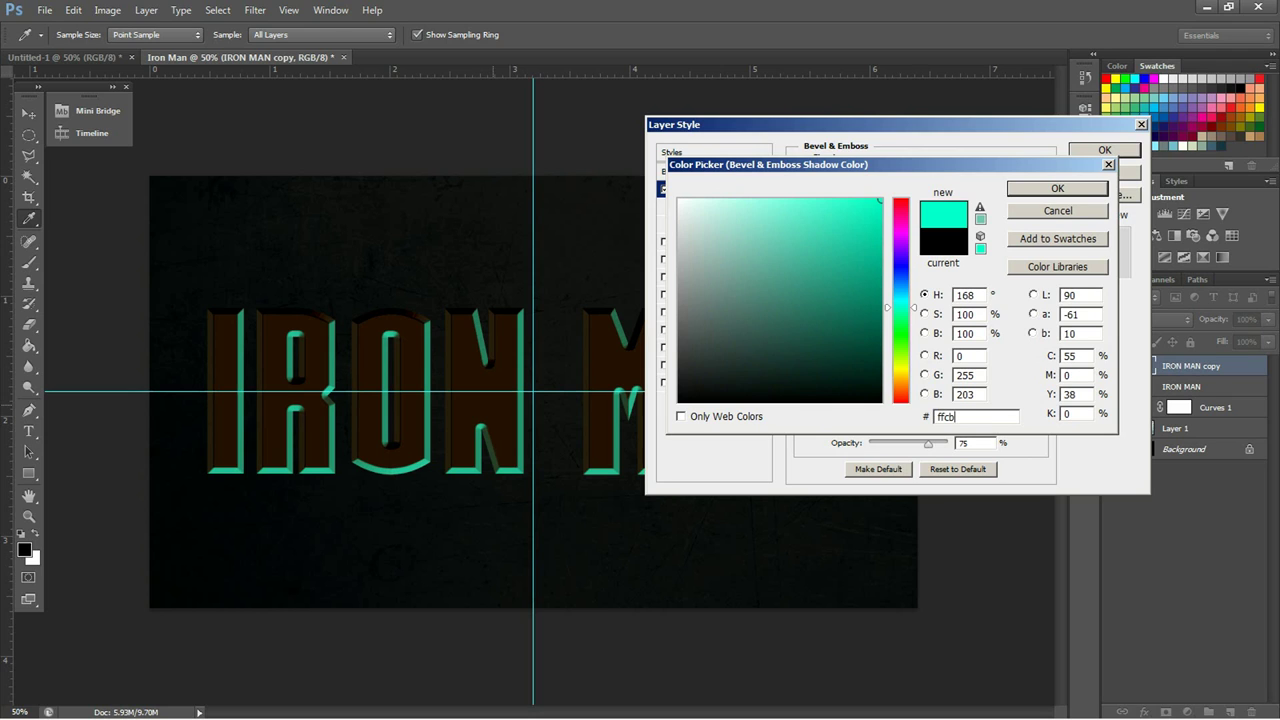
type("80")
left_click(1058, 188)
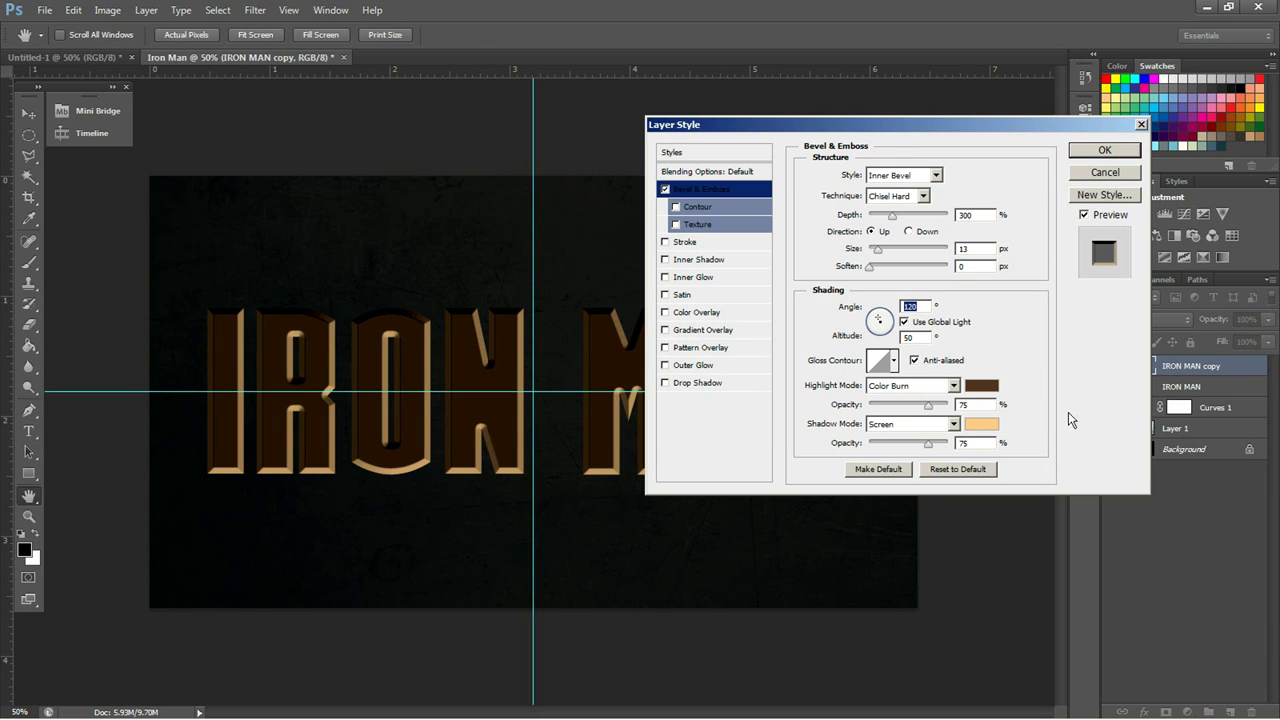
- Enable the bevel Contour using the Rounded Steps preset at 35% range
left_click(675, 207)
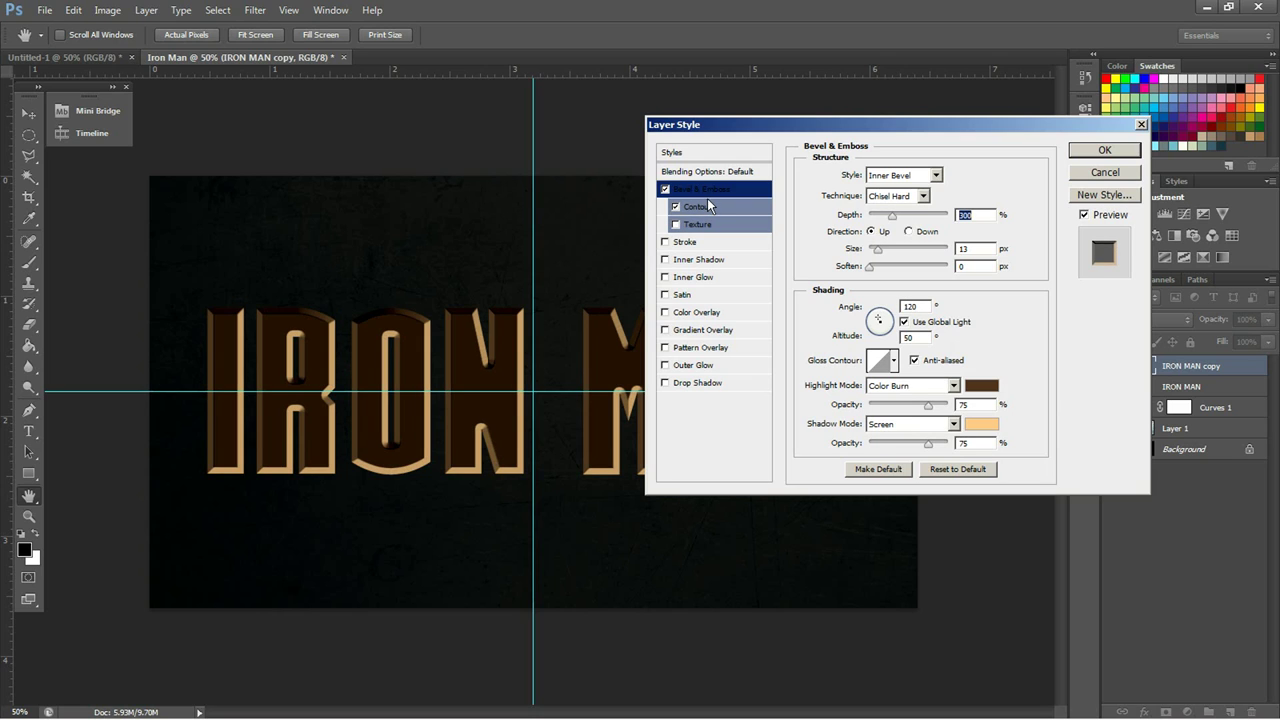
left_click(713, 206)
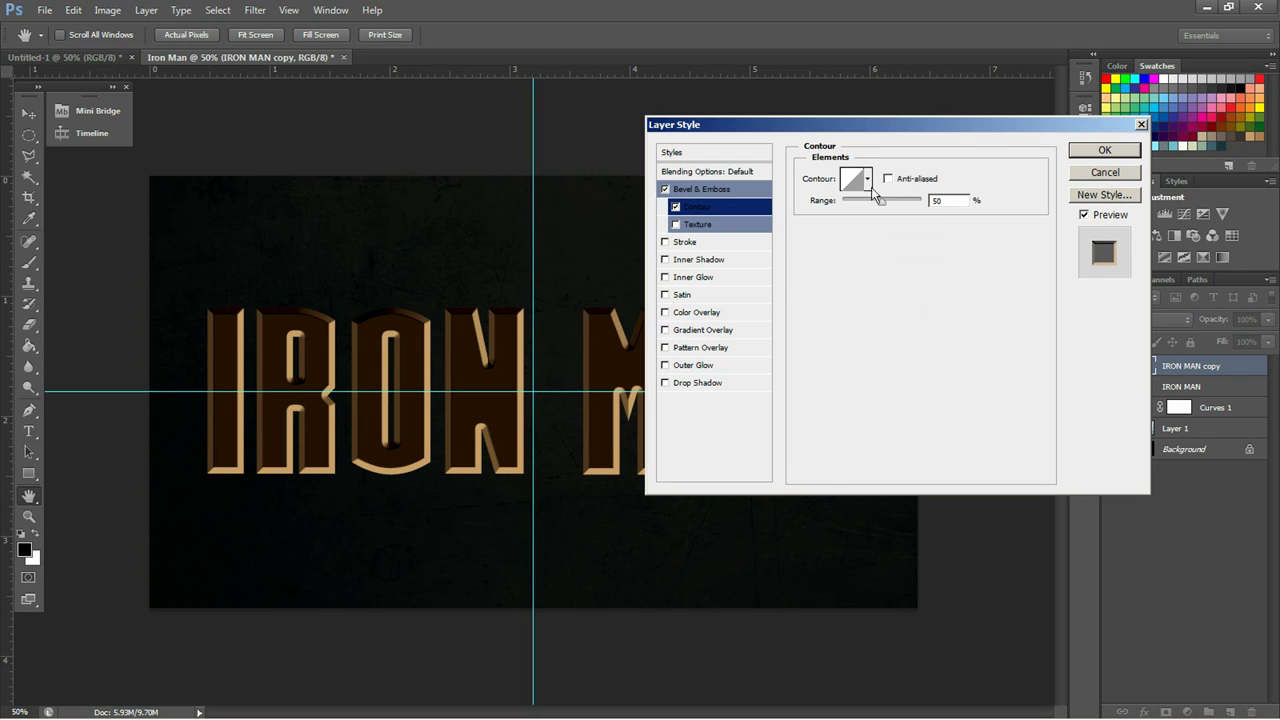
left_click(853, 181)
left_click(673, 148)
left_click(653, 272)
left_click(756, 149)
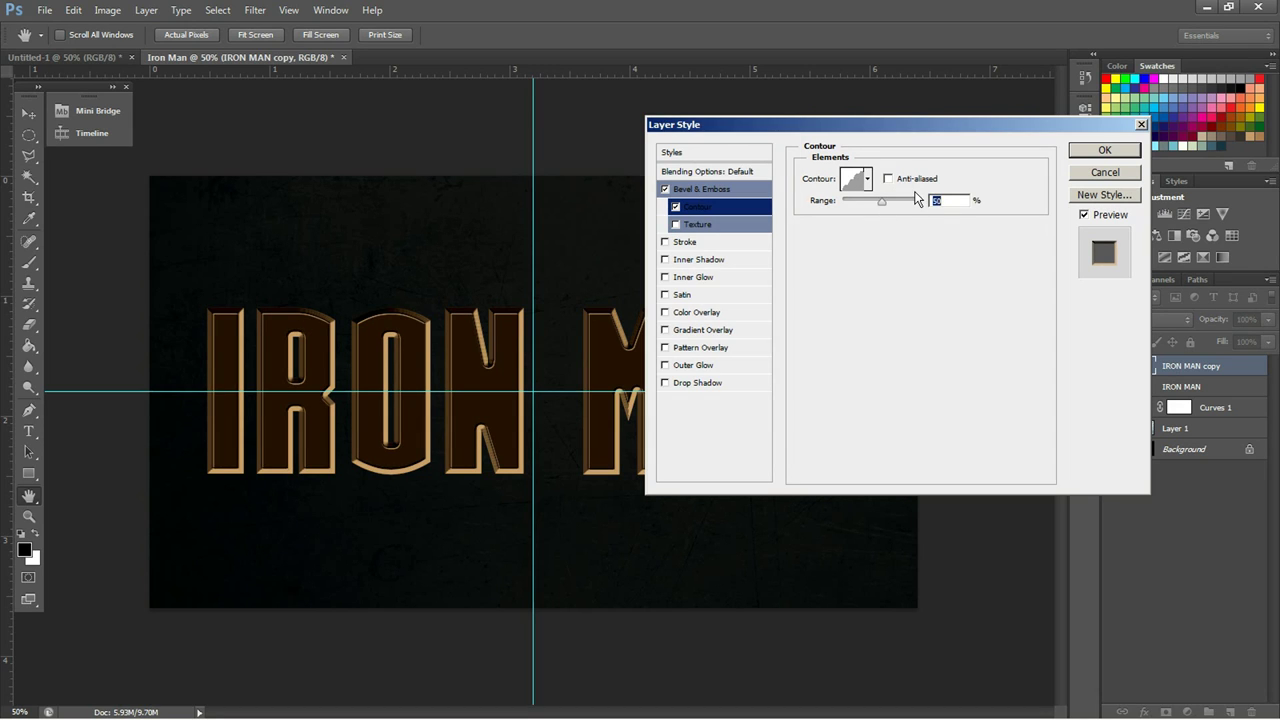
left_click_drag(881, 200, 869, 200)
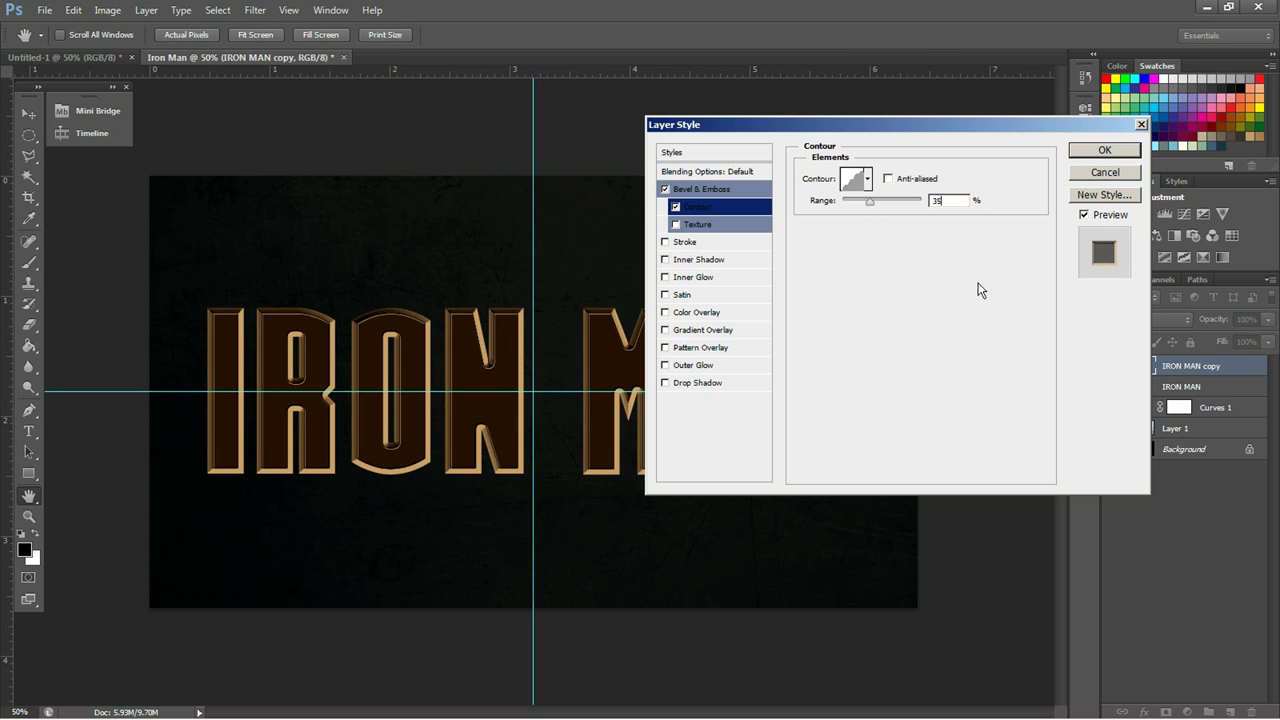
left_click(706, 172)
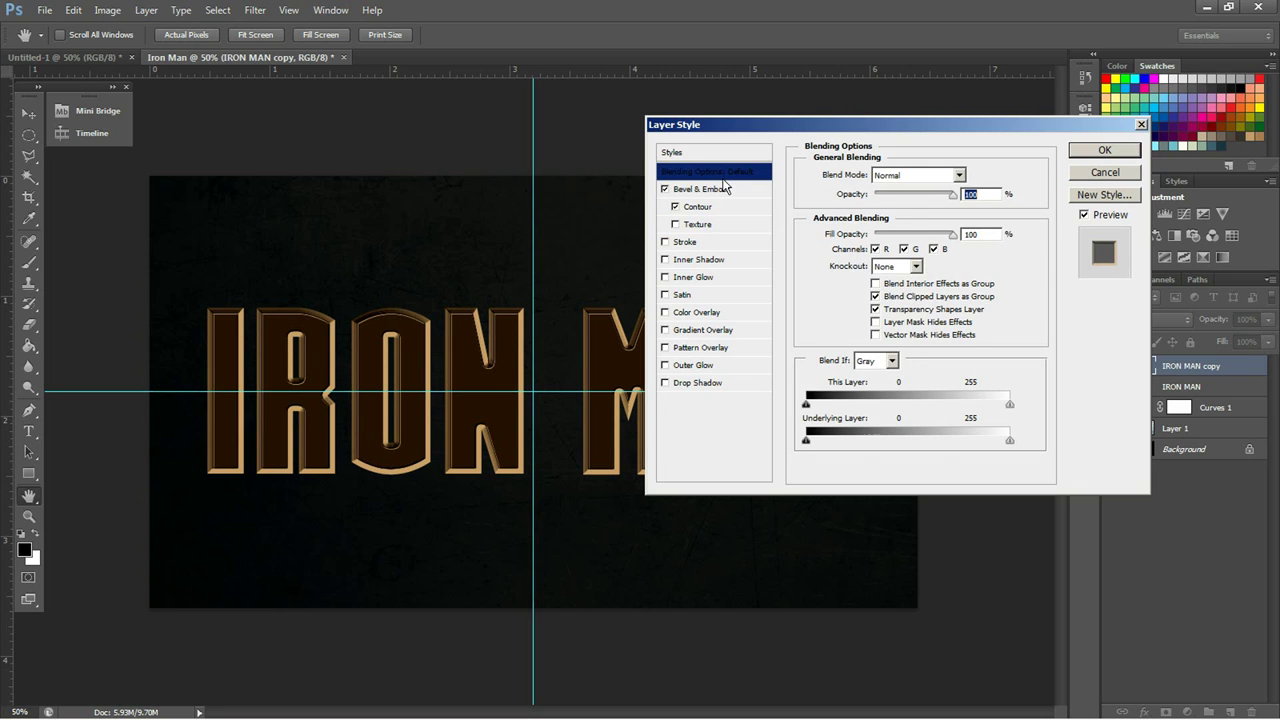
left_click(712, 189)
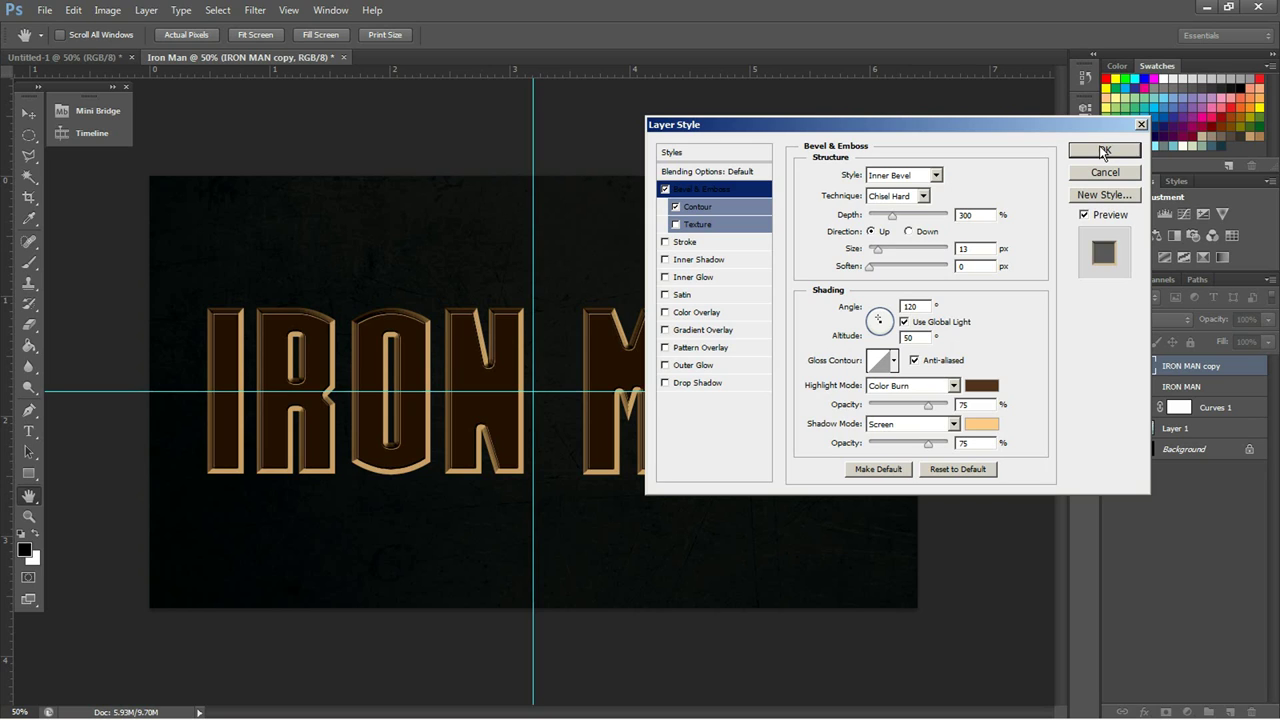
- Apply the layer style and select the IRON MAN text for recolouring
left_click(1103, 151)
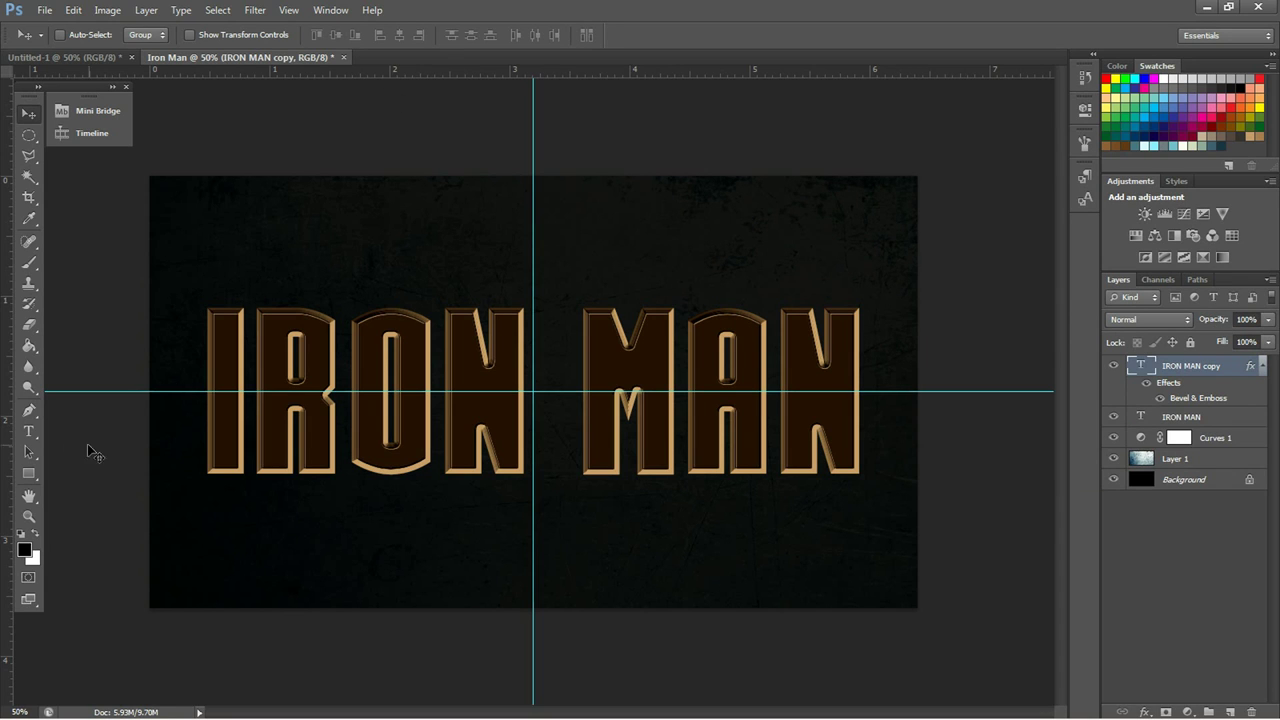
left_click(28, 431)
left_click_drag(213, 383, 913, 380)
left_click(511, 37)
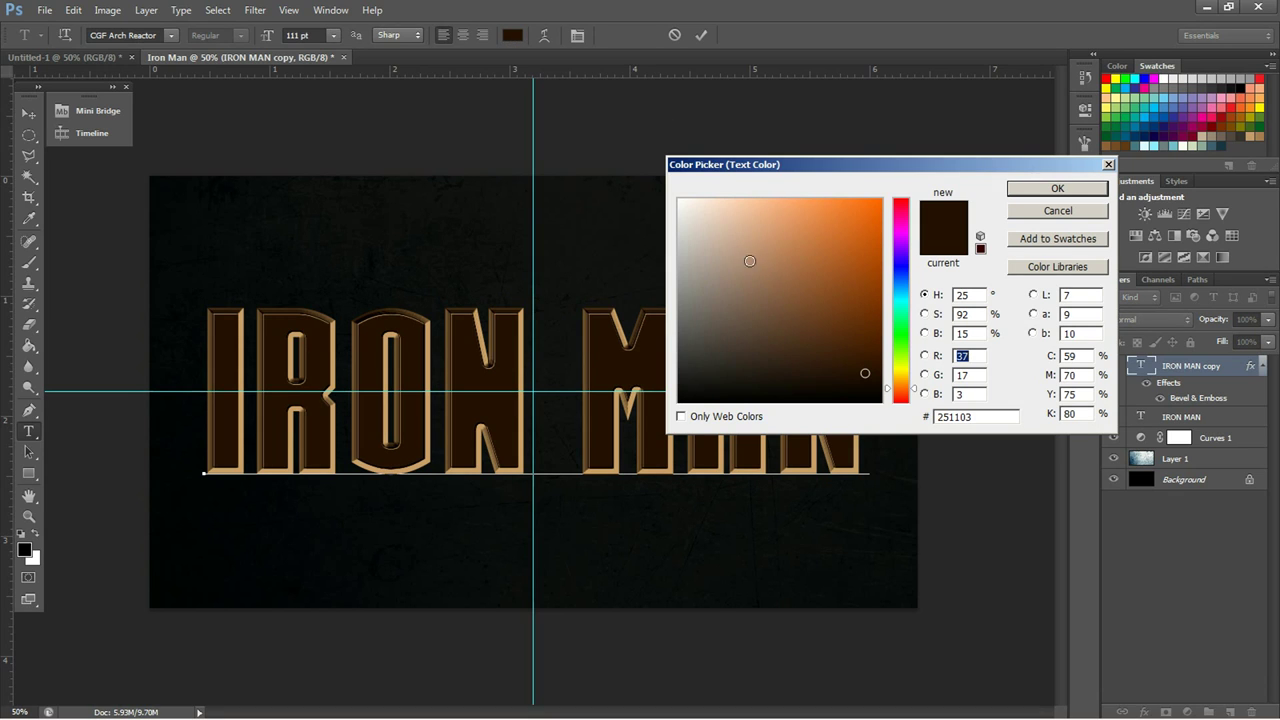
left_click(1045, 212)
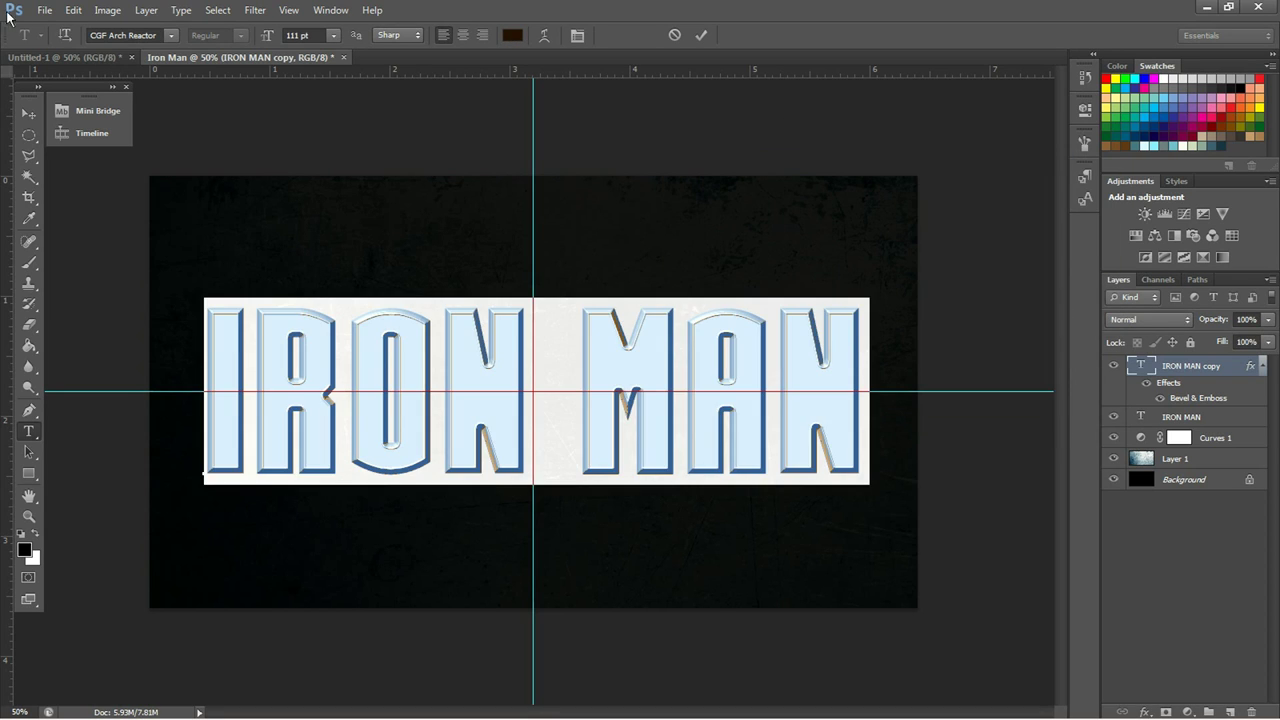
- Check the text colour's hex value in the CHOPPER reference document
left_click(59, 58)
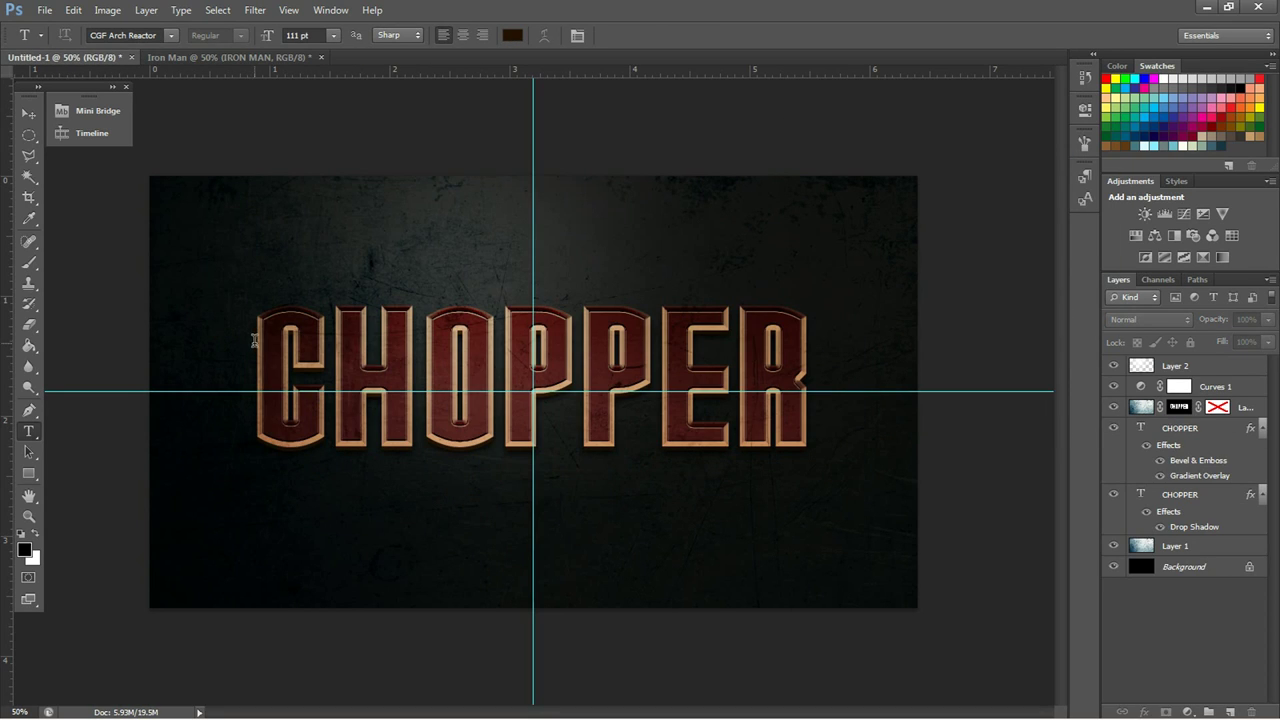
left_click(255, 342)
key("ctrl+a")
left_click(512, 35)
left_click(987, 417)
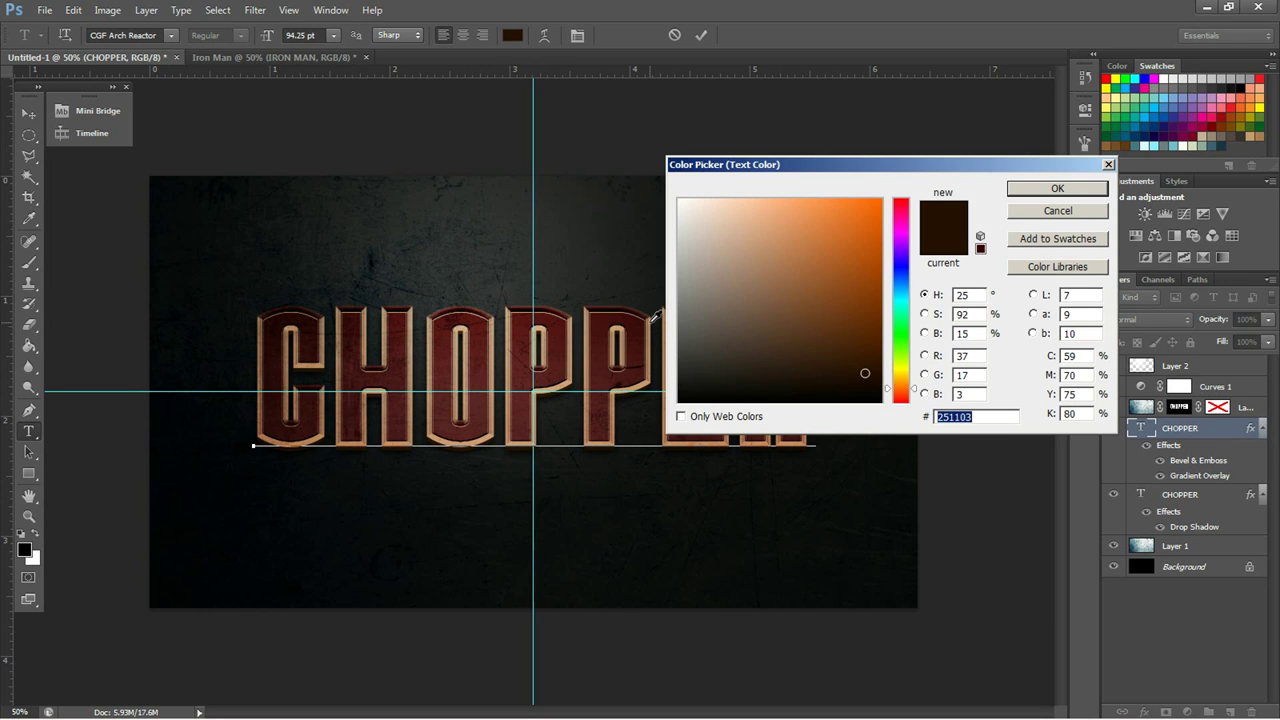
left_click(1057, 189)
- Recolour the IRON MAN text to a very dark red, 240600
left_click(308, 58)
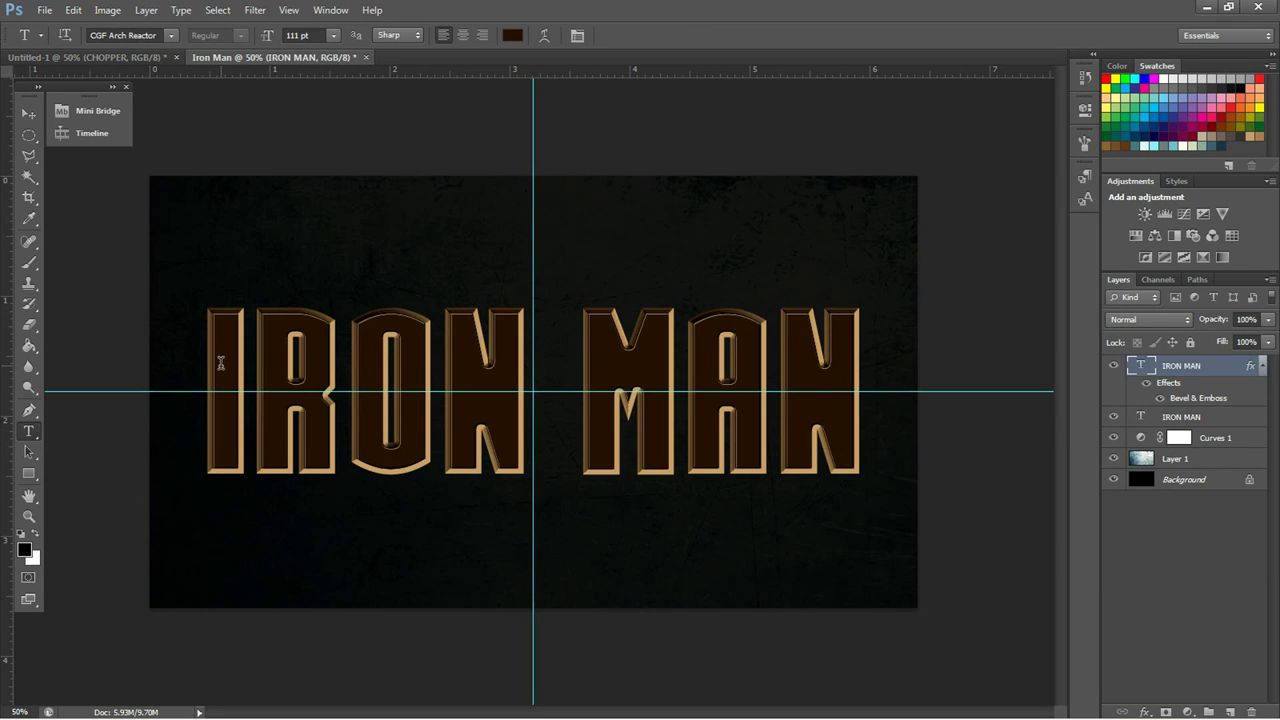
left_click_drag(207, 364, 884, 344)
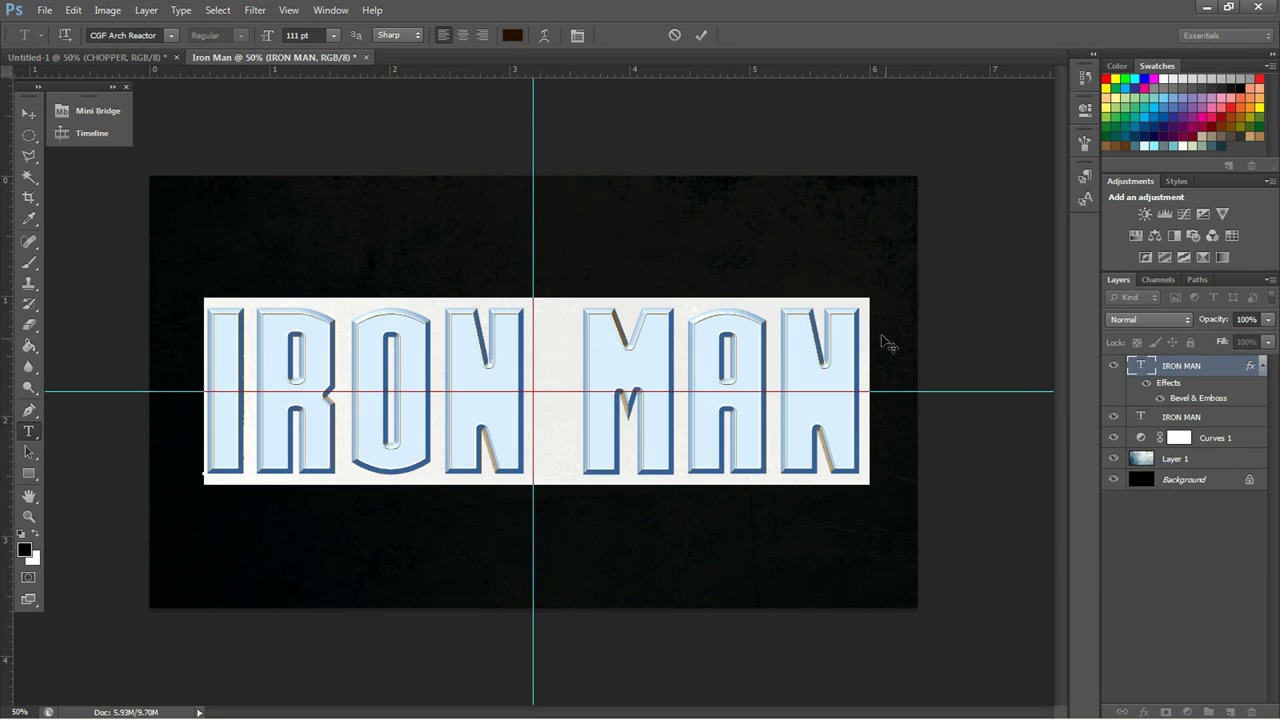
left_click(512, 35)
left_click(978, 417)
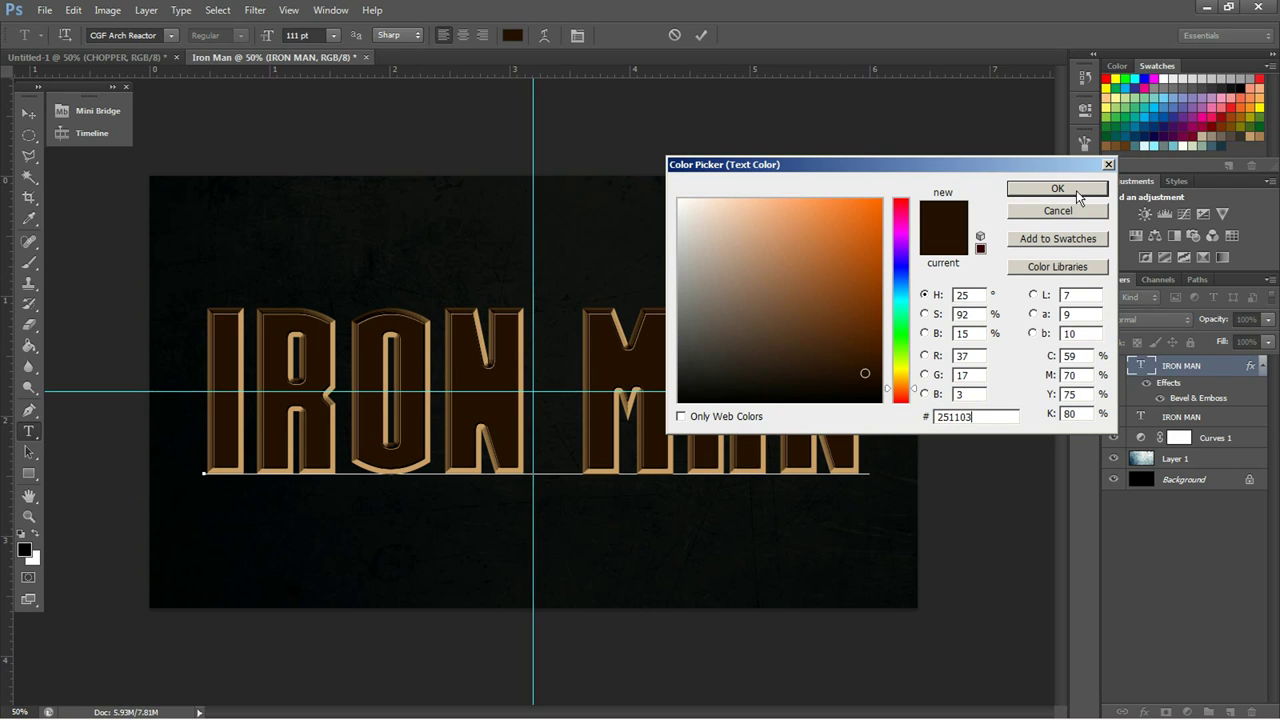
left_click_drag(900, 384, 903, 397)
mouse_move(867, 333)
left_mouse_down()
mouse_move(890, 362)
mouse_move(880, 376)
mouse_move(902, 347)
mouse_move(890, 372)
left_mouse_up()
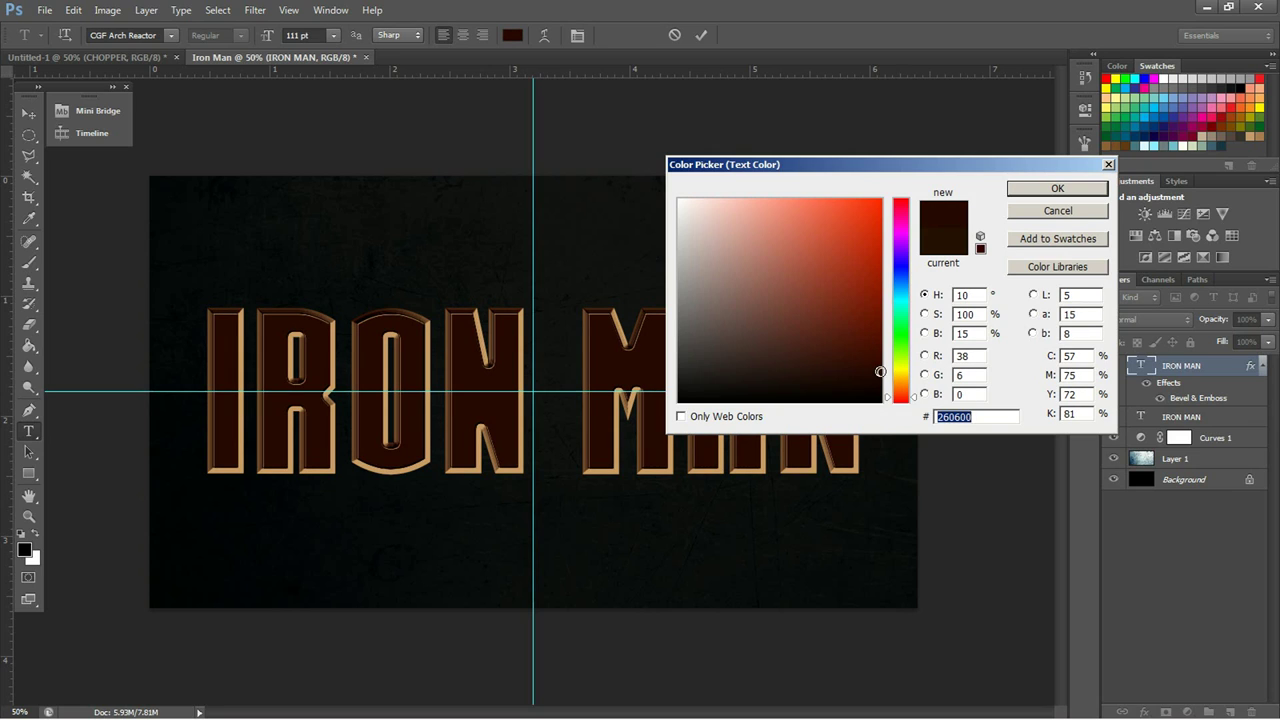
left_click_drag(880, 371, 894, 374)
left_click(1041, 185)
left_click(1221, 502)
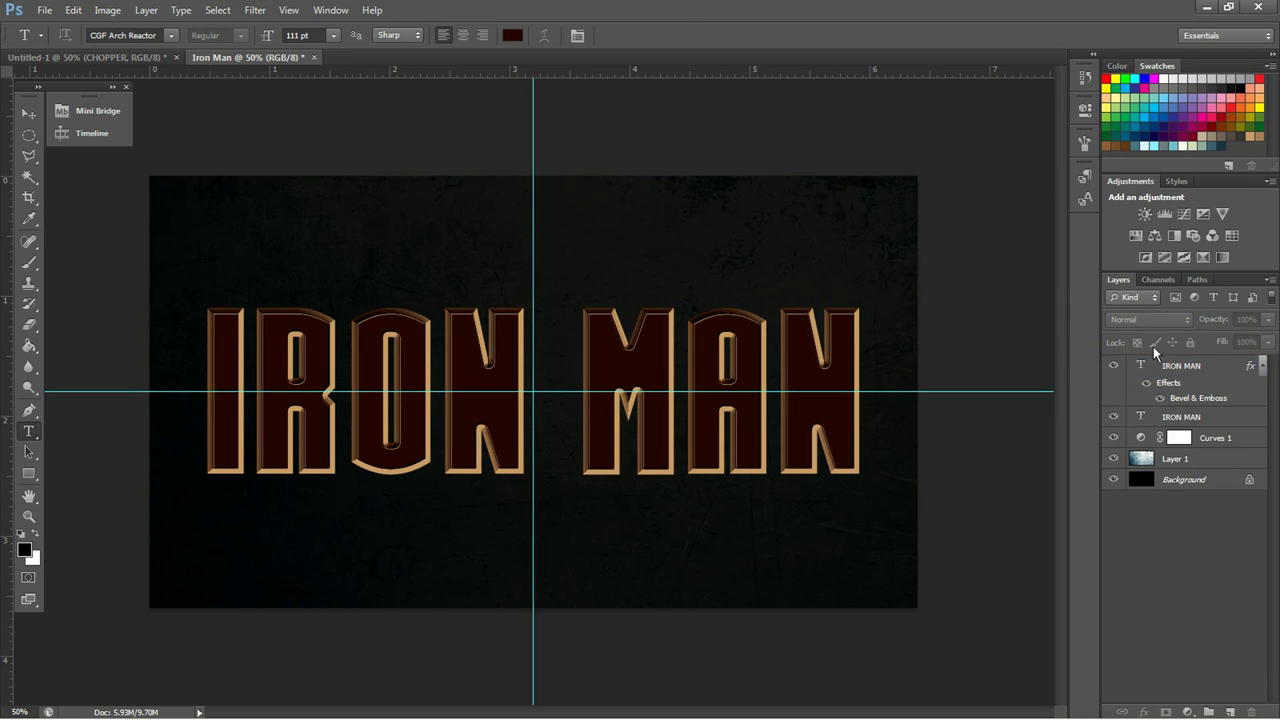
- Select all of the lower IRON MAN layer's text and commit the text edit
left_click(1200, 420)
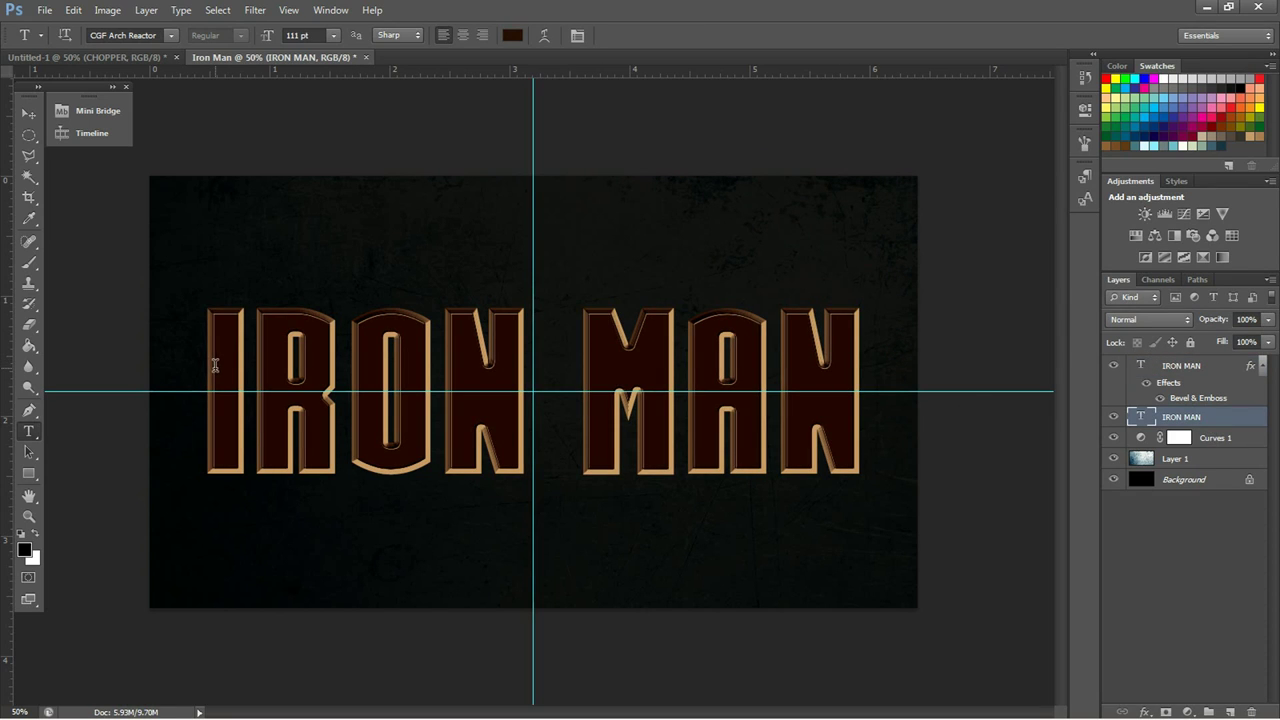
left_click_drag(214, 365, 200, 392)
left_click(1030, 410)
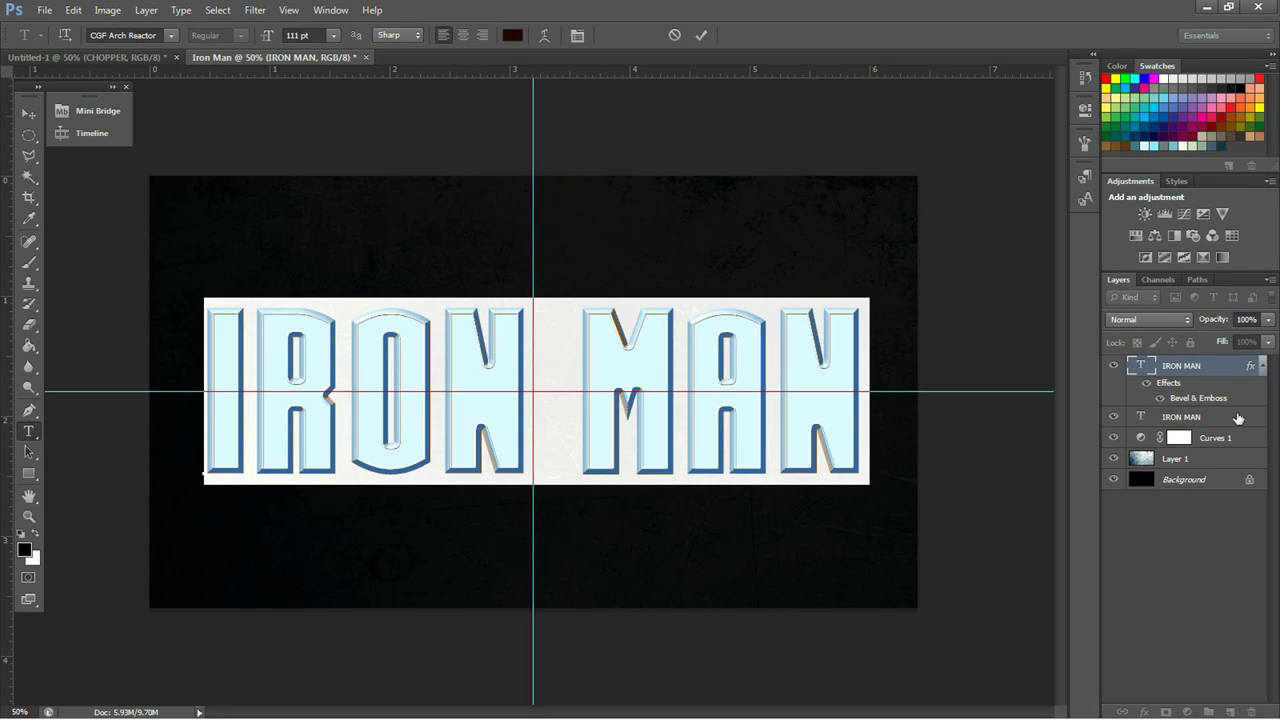
left_click(1238, 418)
- Give the lower IRON MAN layer a drop shadow: 100% opacity, 90° angle, 5 px distance, 20 px size
left_click(1196, 368)
left_click(1218, 424)
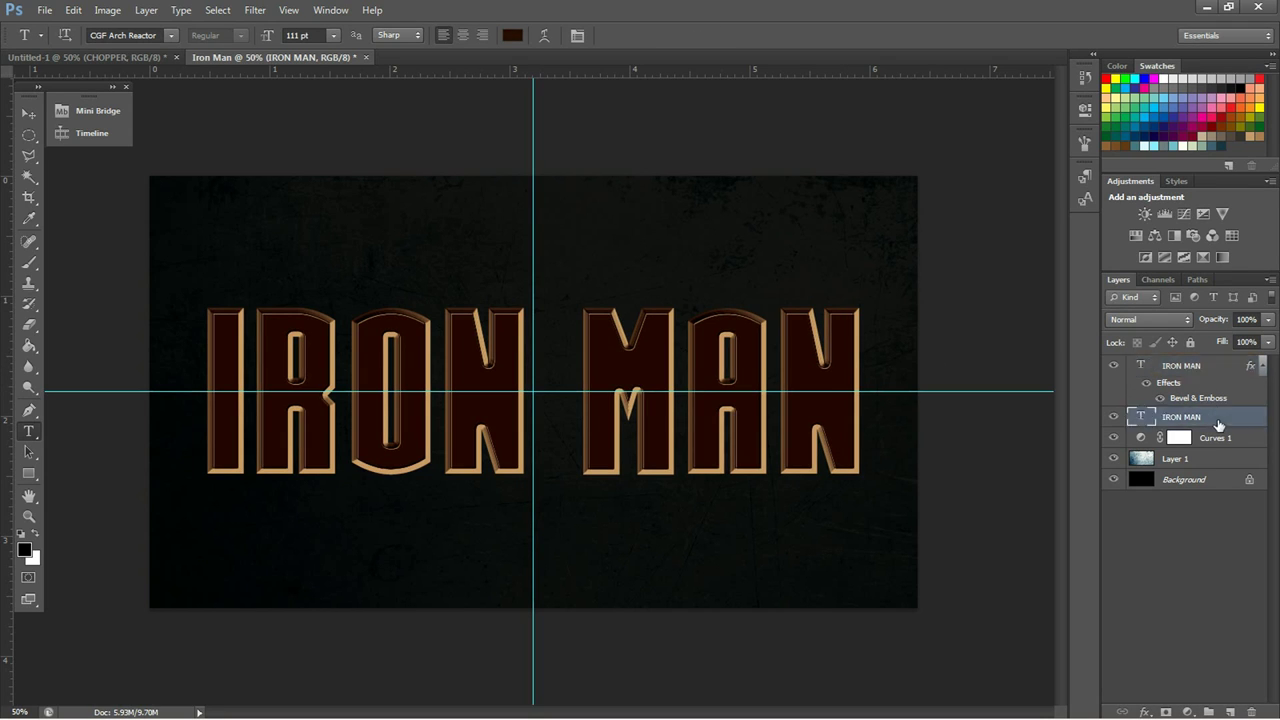
double_click(1218, 424)
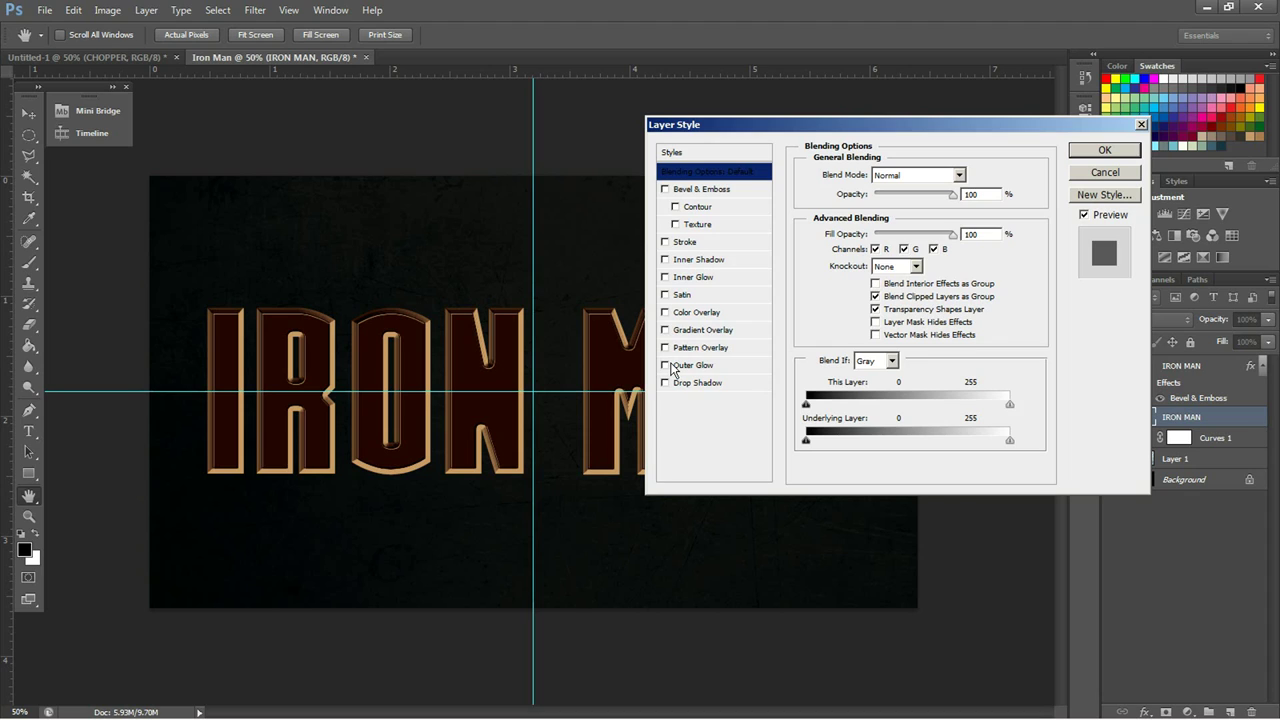
left_click(698, 383)
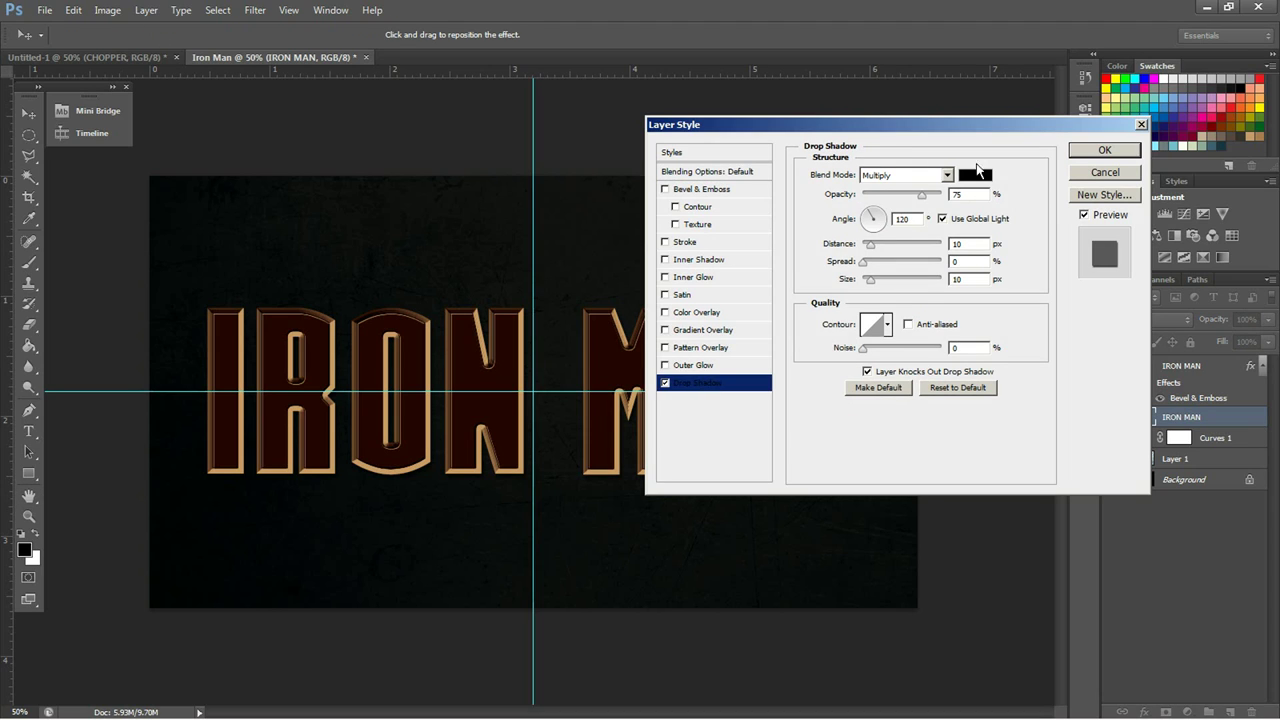
left_click_drag(923, 196, 1006, 197)
double_click(914, 219)
type("90")
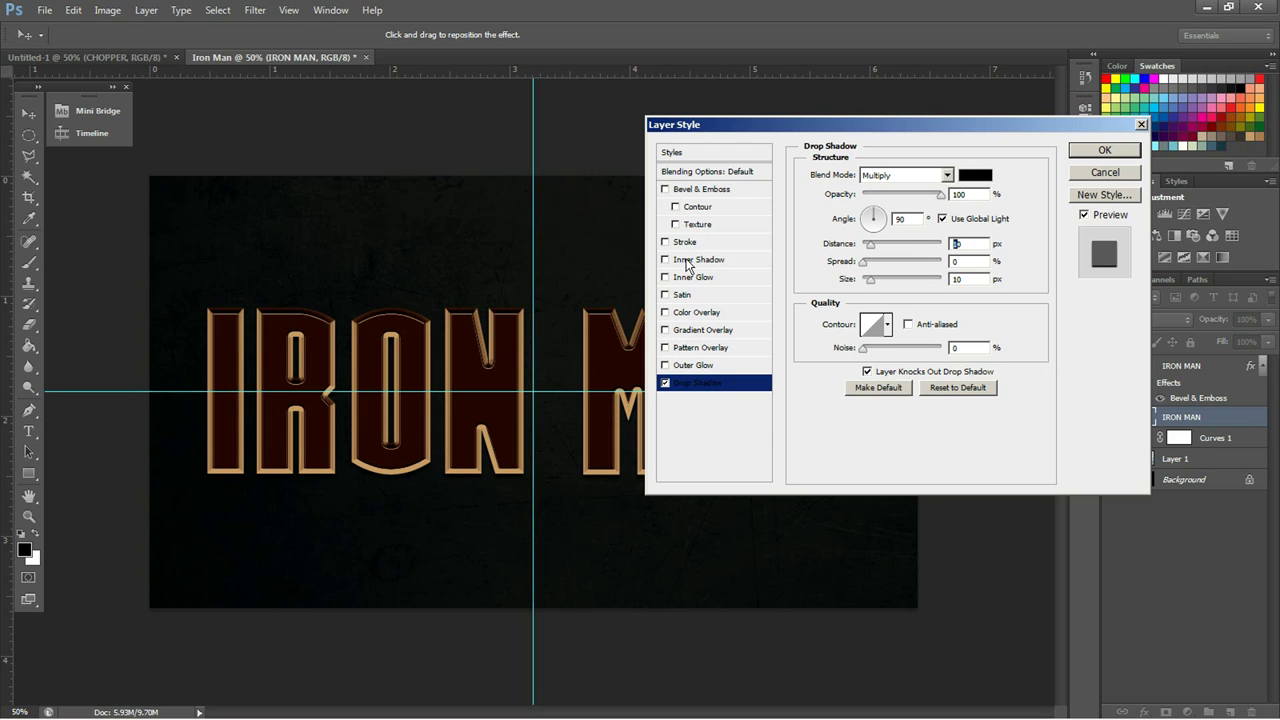
type("50")
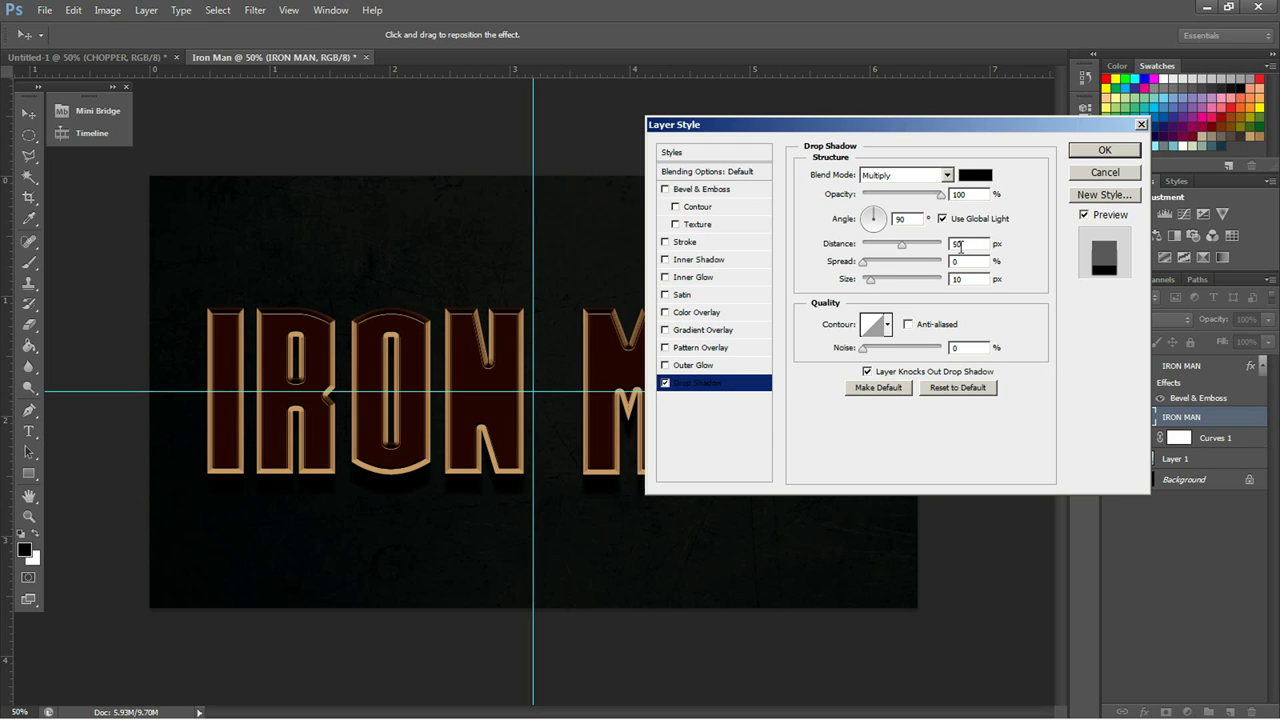
key("BackSpace")
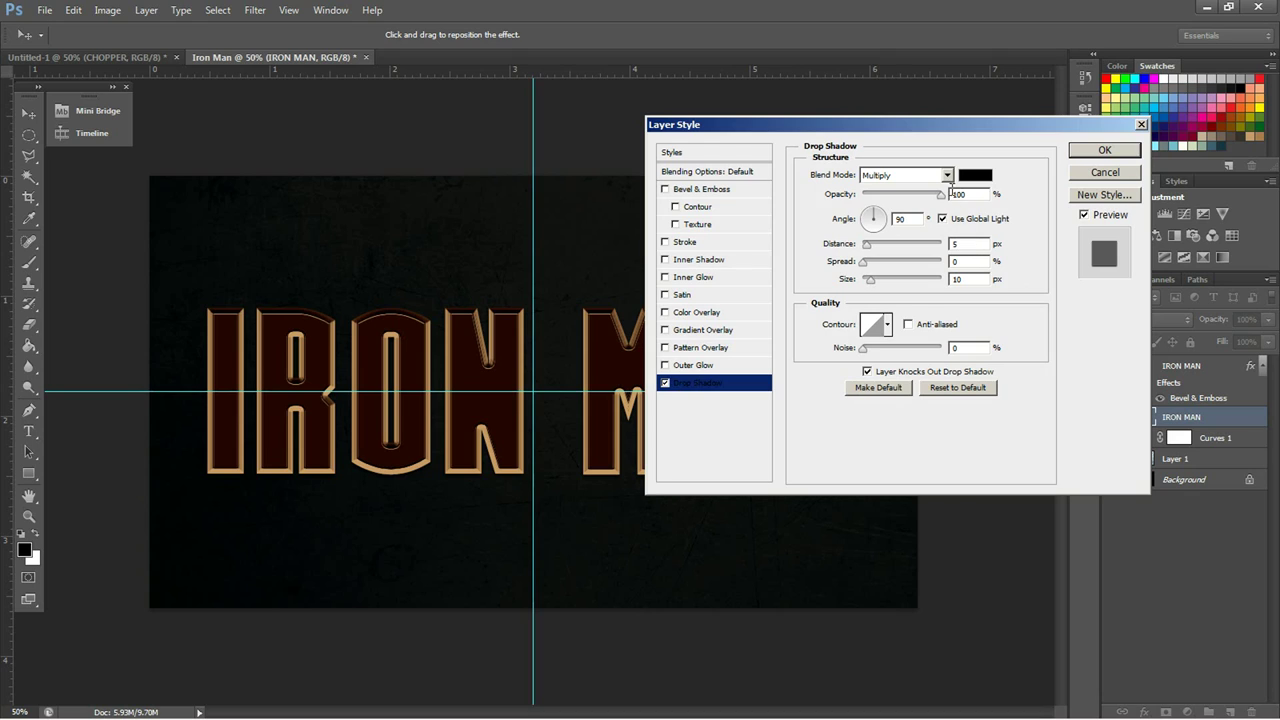
key("shift+Up")
- Apply the drop shadow, then nudge the lower IRON MAN text down one arrow-key step with the Move tool
left_click(1106, 152)
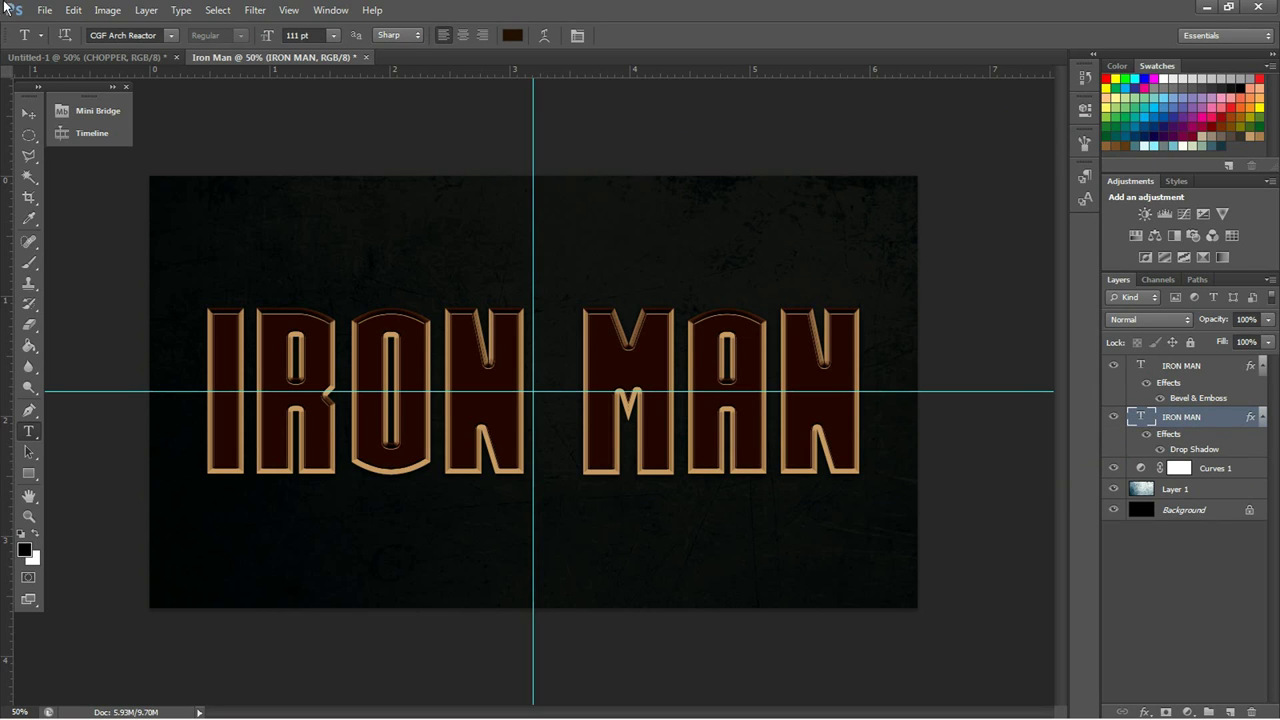
left_click(27, 116)
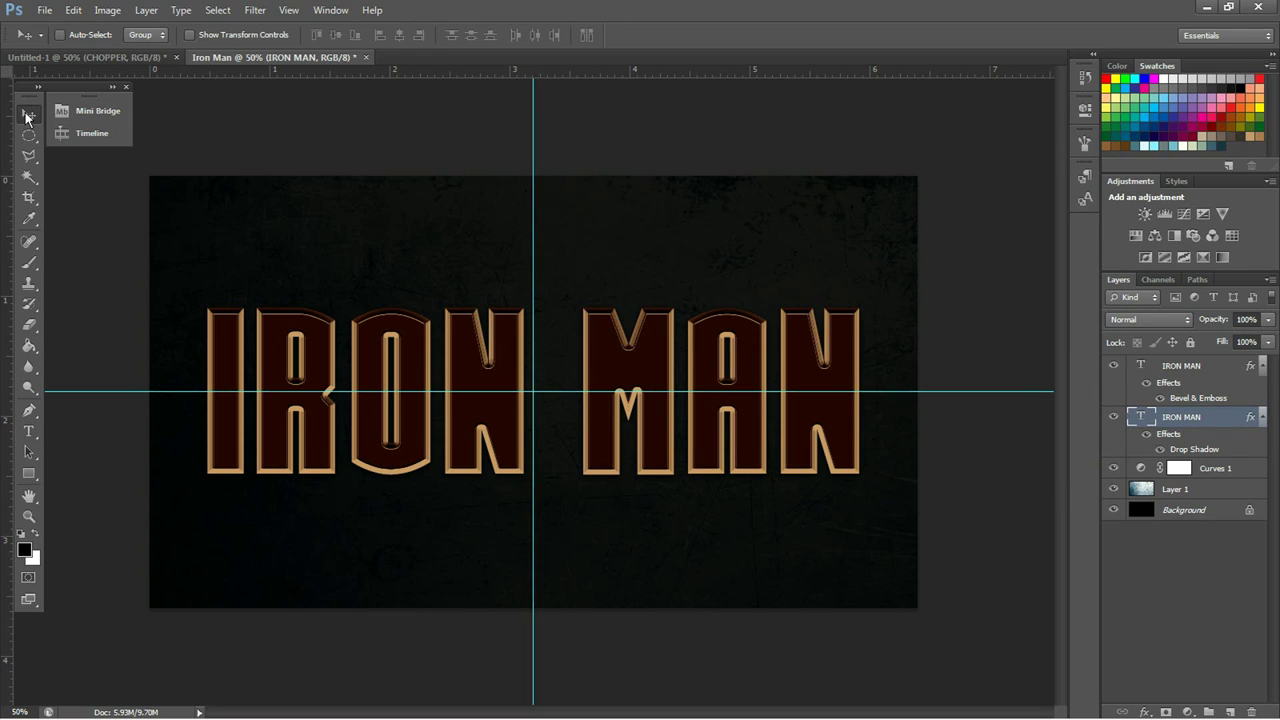
left_click(190, 34)
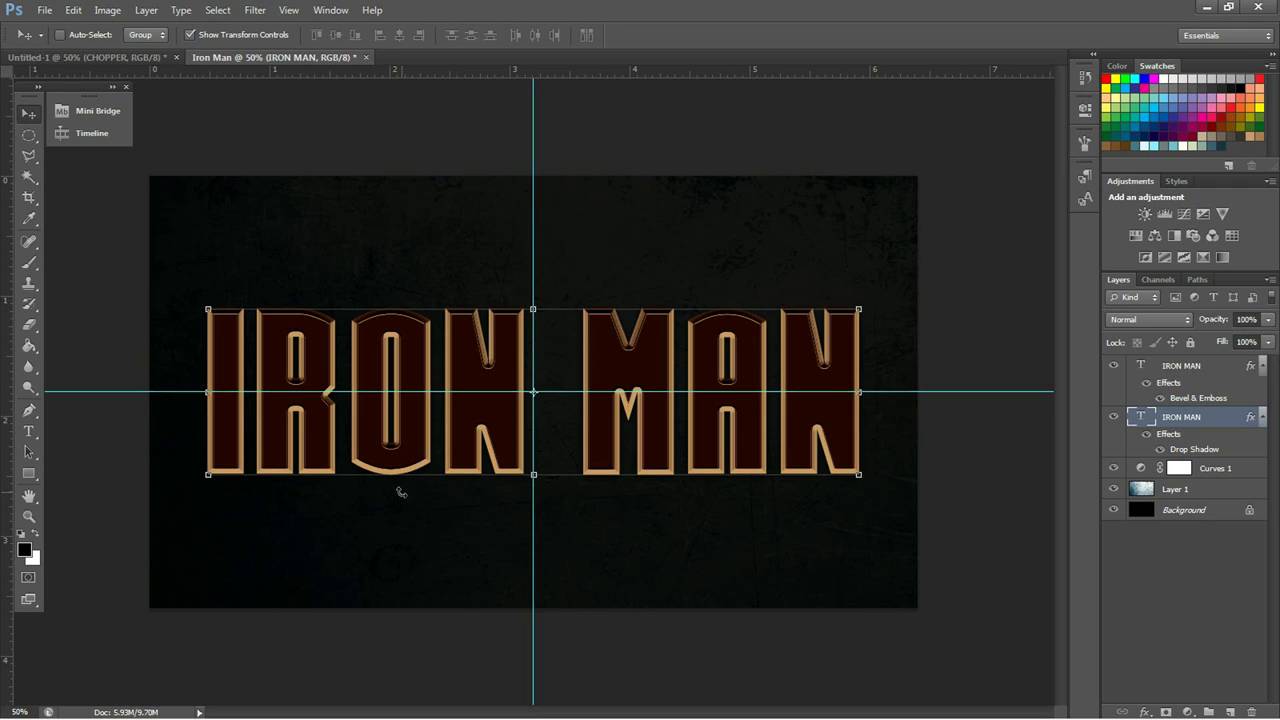
key("Down")
key("Down")
key("Down")
key("Down")
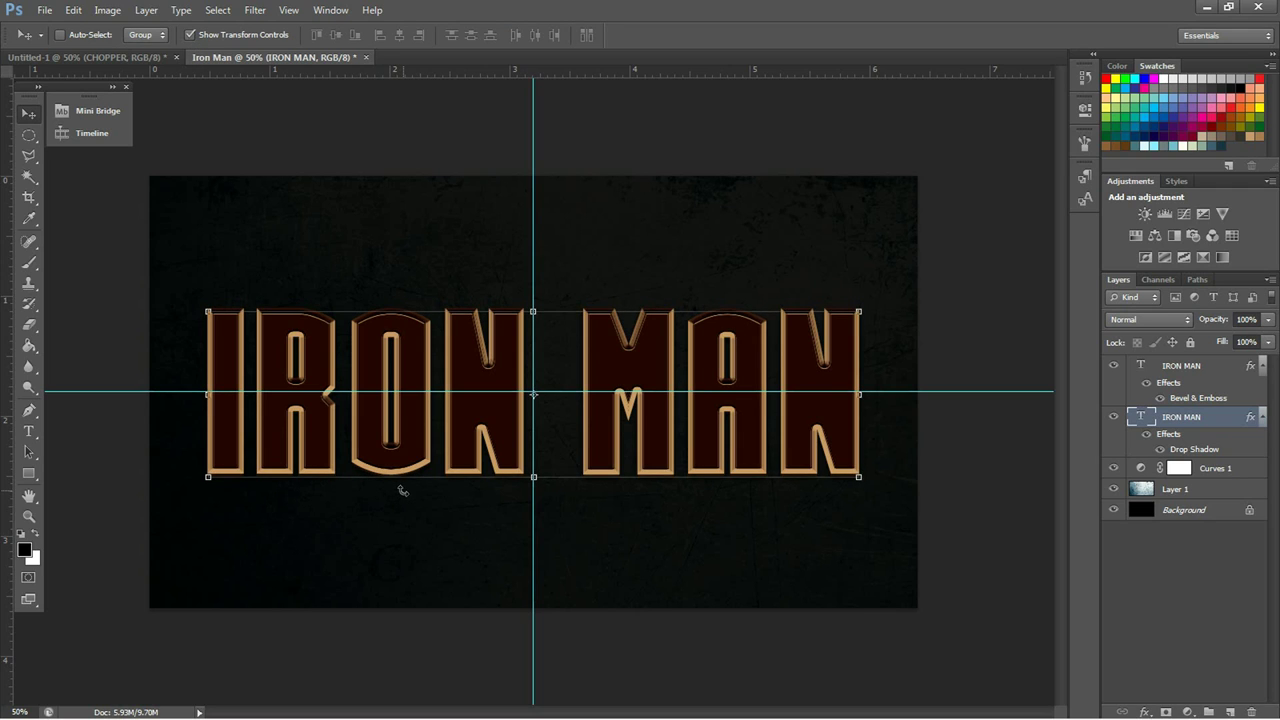
left_click(188, 36)
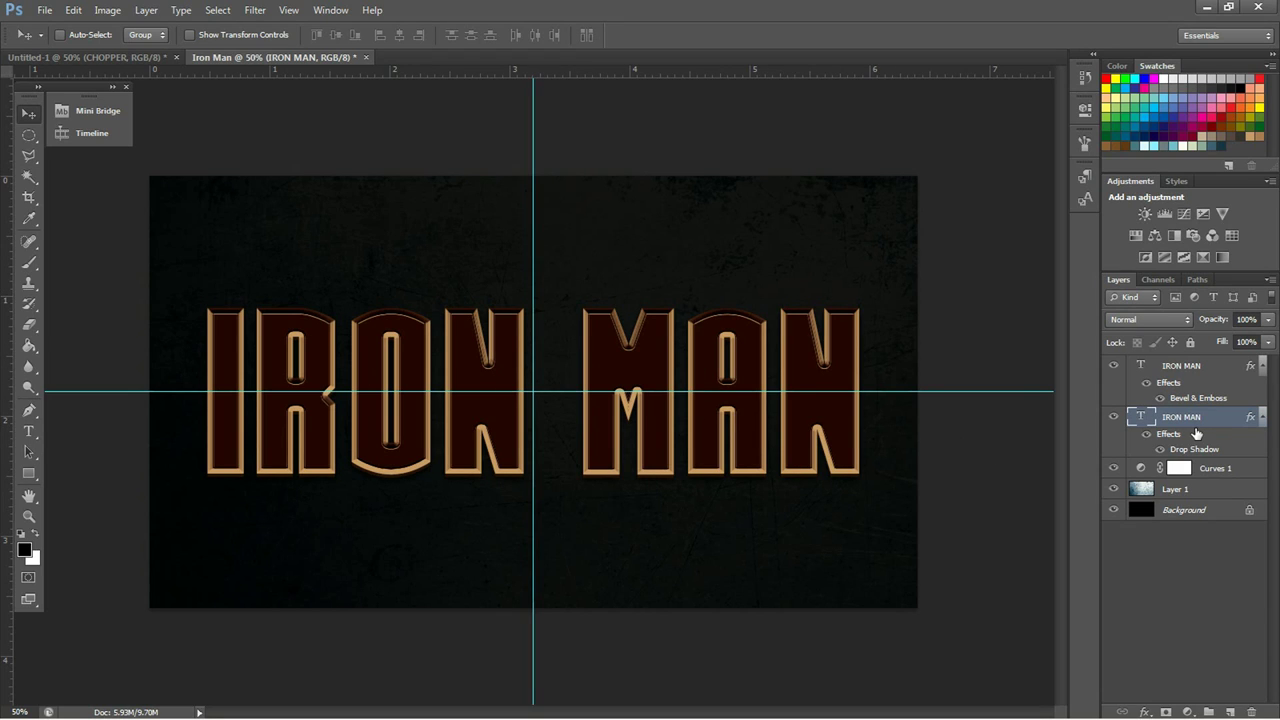
- Add Layer 2 at the top of the layer stack and set up a 1200 px soft brush
left_click(1230, 711)
left_click_drag(1186, 410, 1184, 368)
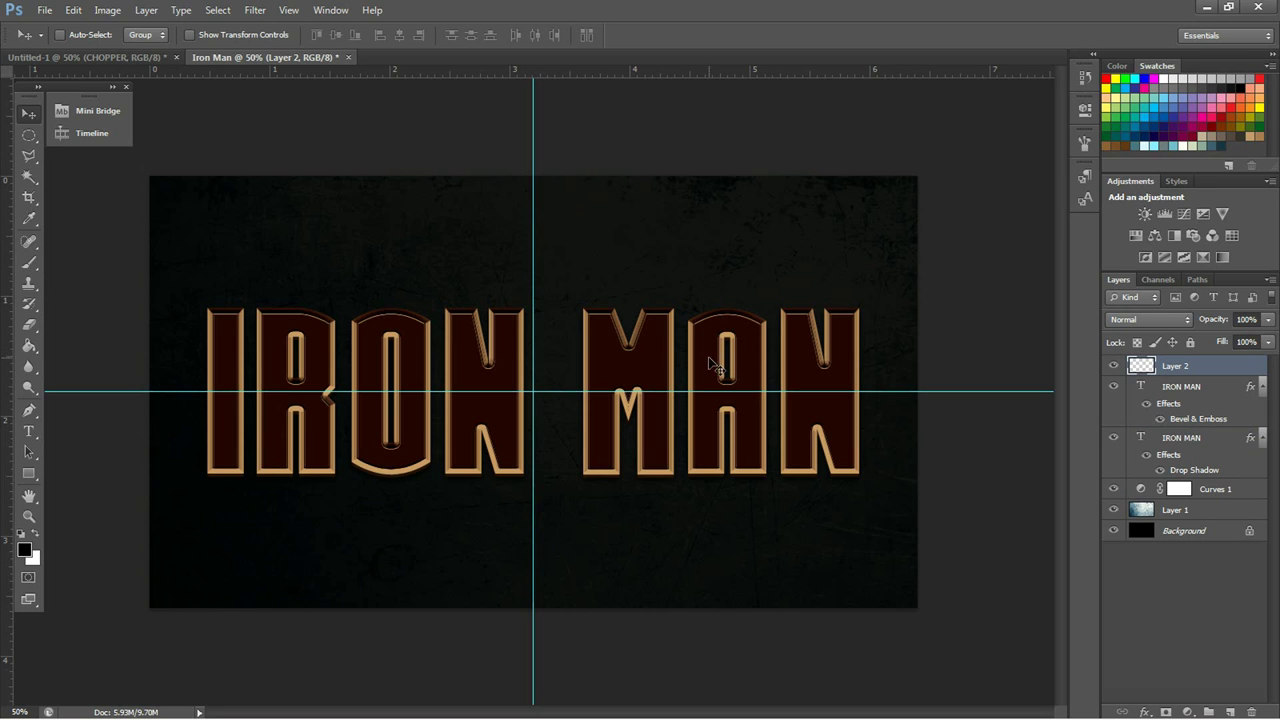
key("b")
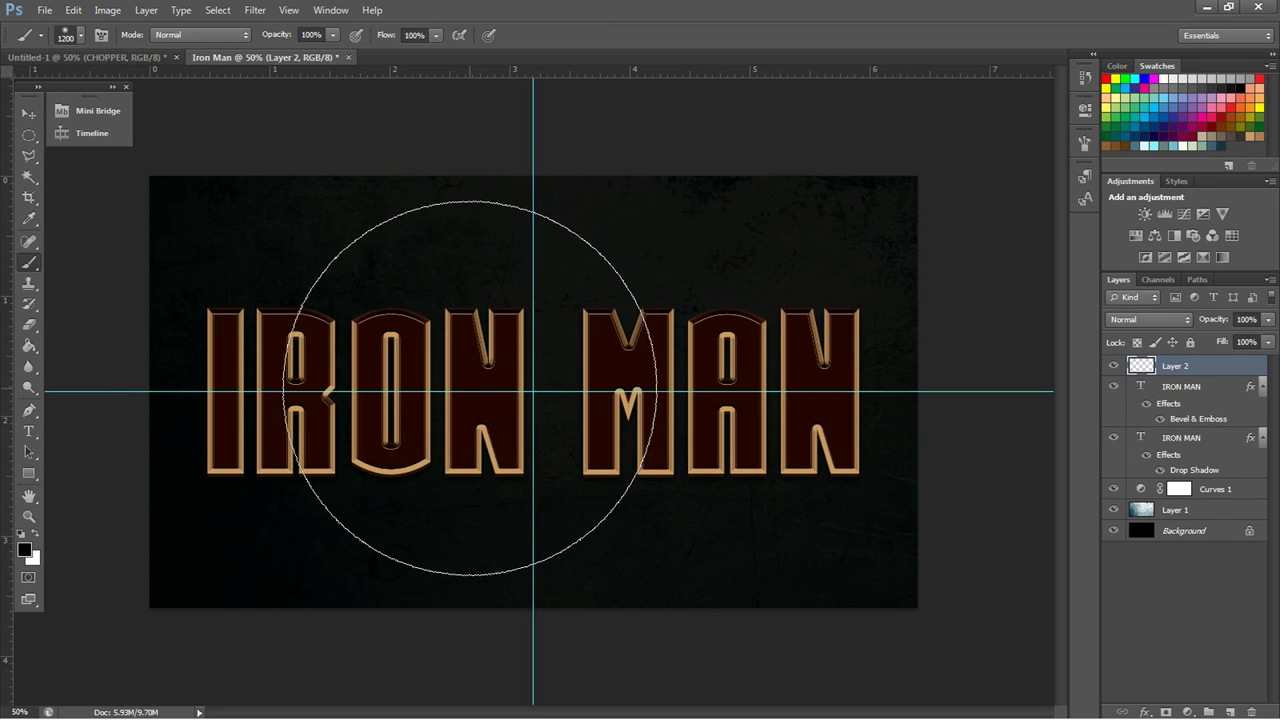
right_click(449, 341)
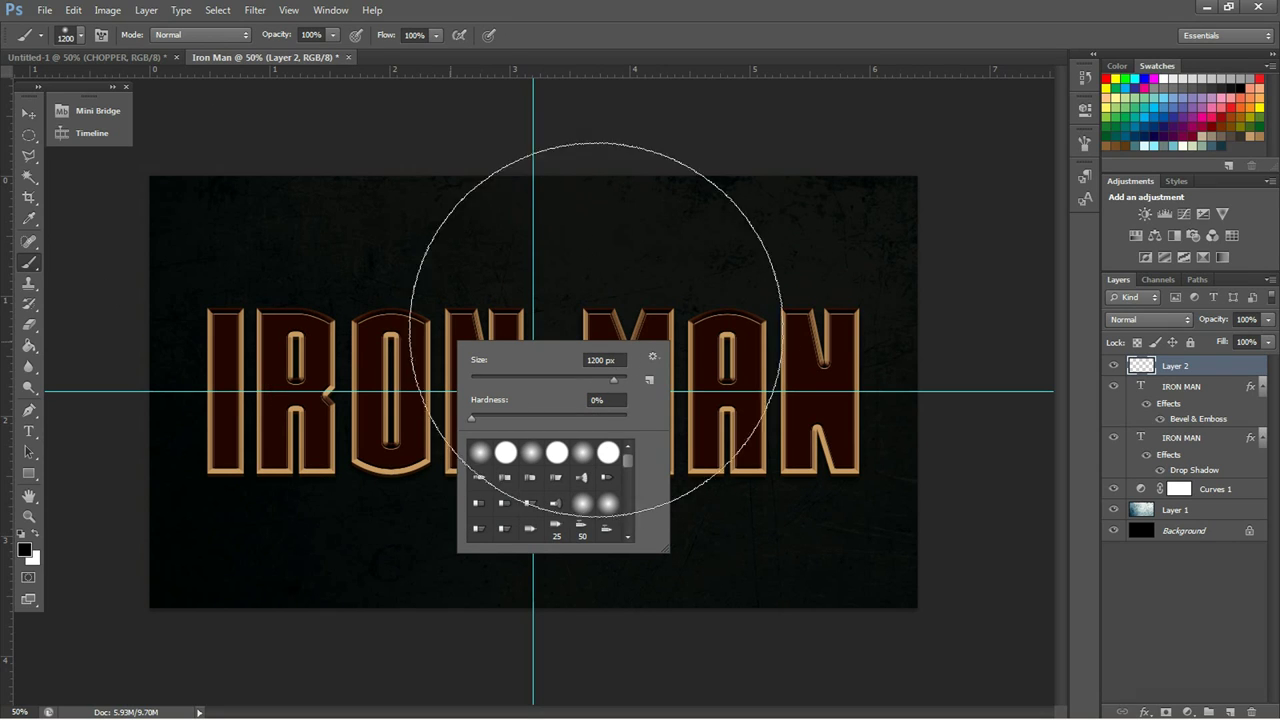
left_click(534, 300)
- Paint a white glow above the text centre and blend Layer 2 as Soft Light
left_click(536, 298)
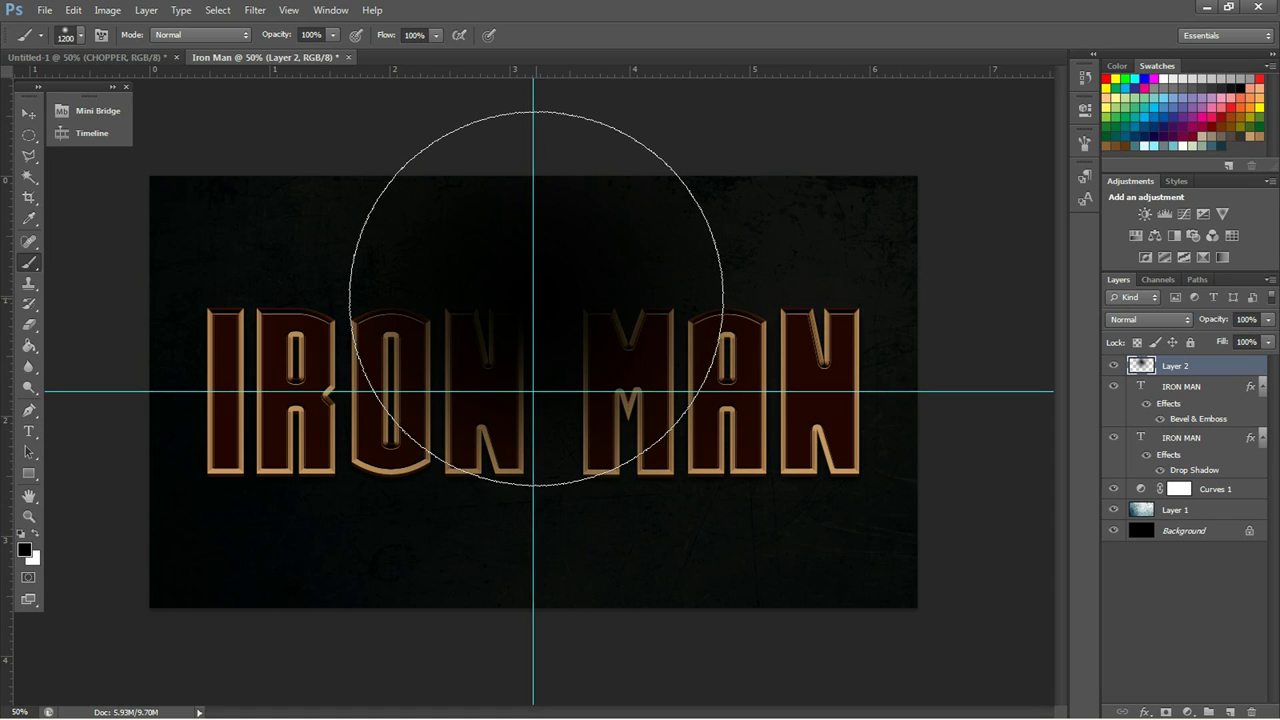
key("ctrl+z")
left_click(37, 537)
left_click(535, 292)
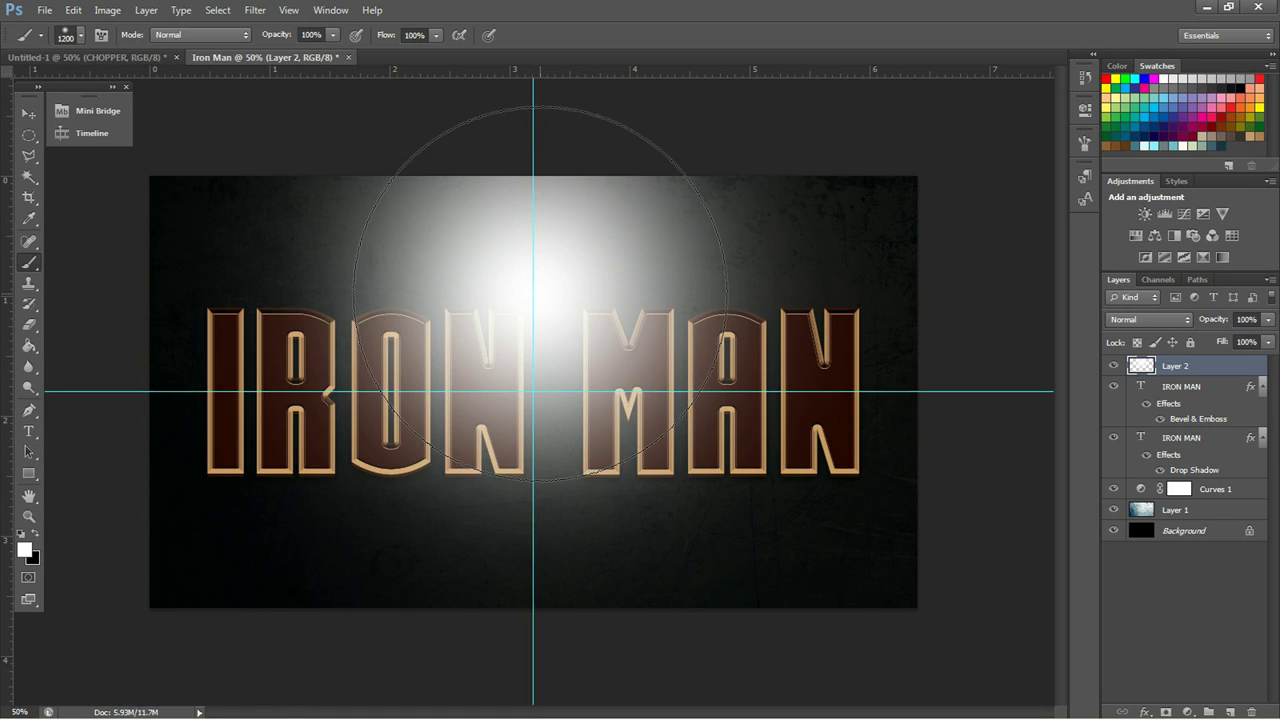
left_click(1171, 322)
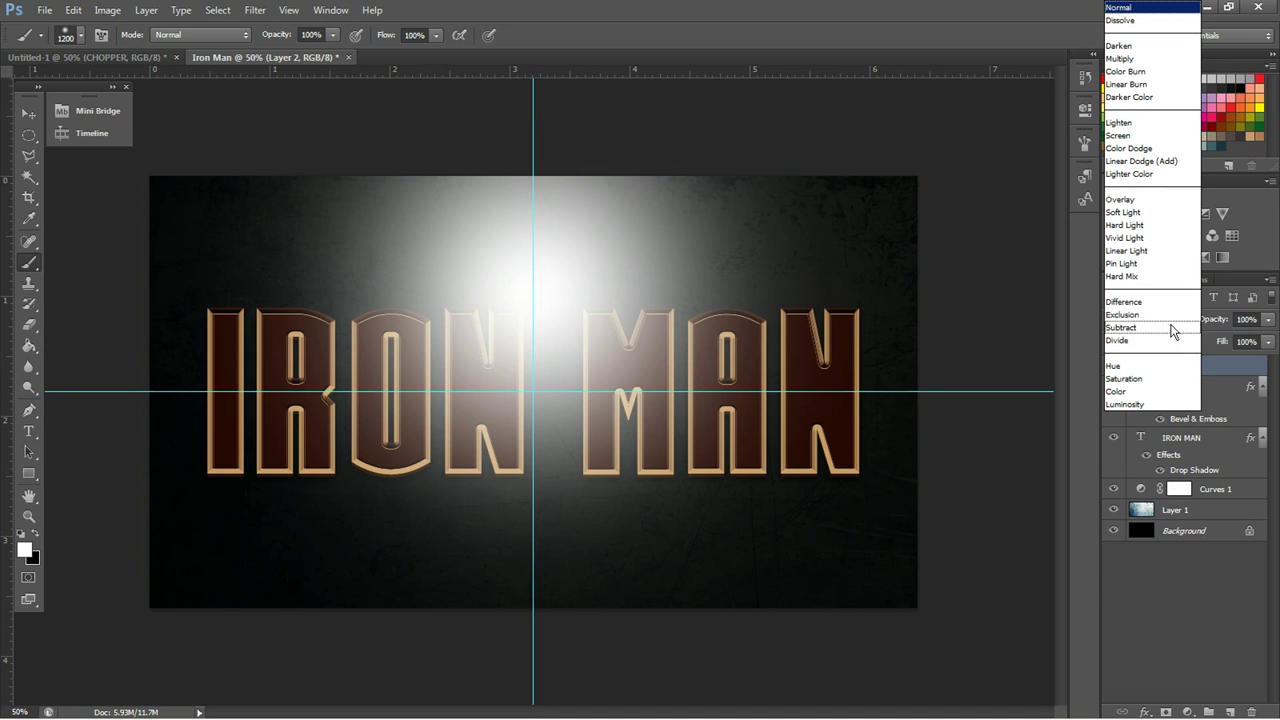
left_click(1118, 212)
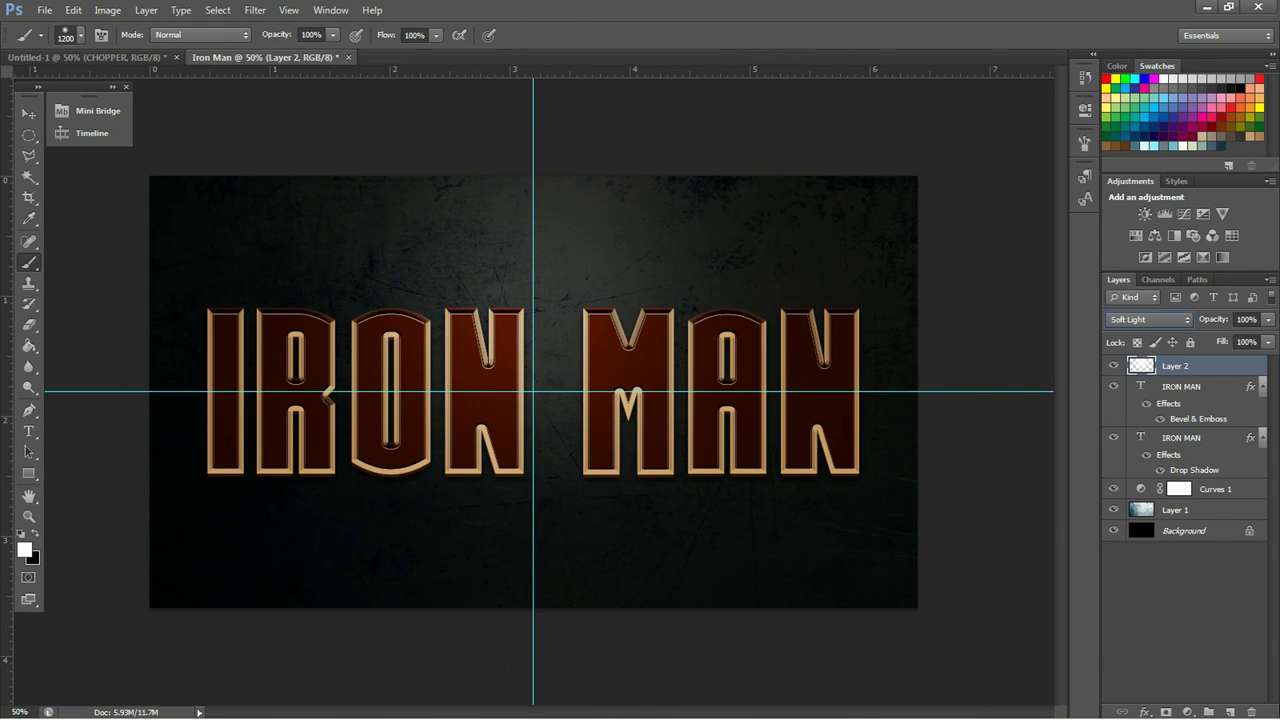
- Duplicate the Layer 1 texture, move the copy above the text layers, and set it to 100% opacity
left_click(1200, 518)
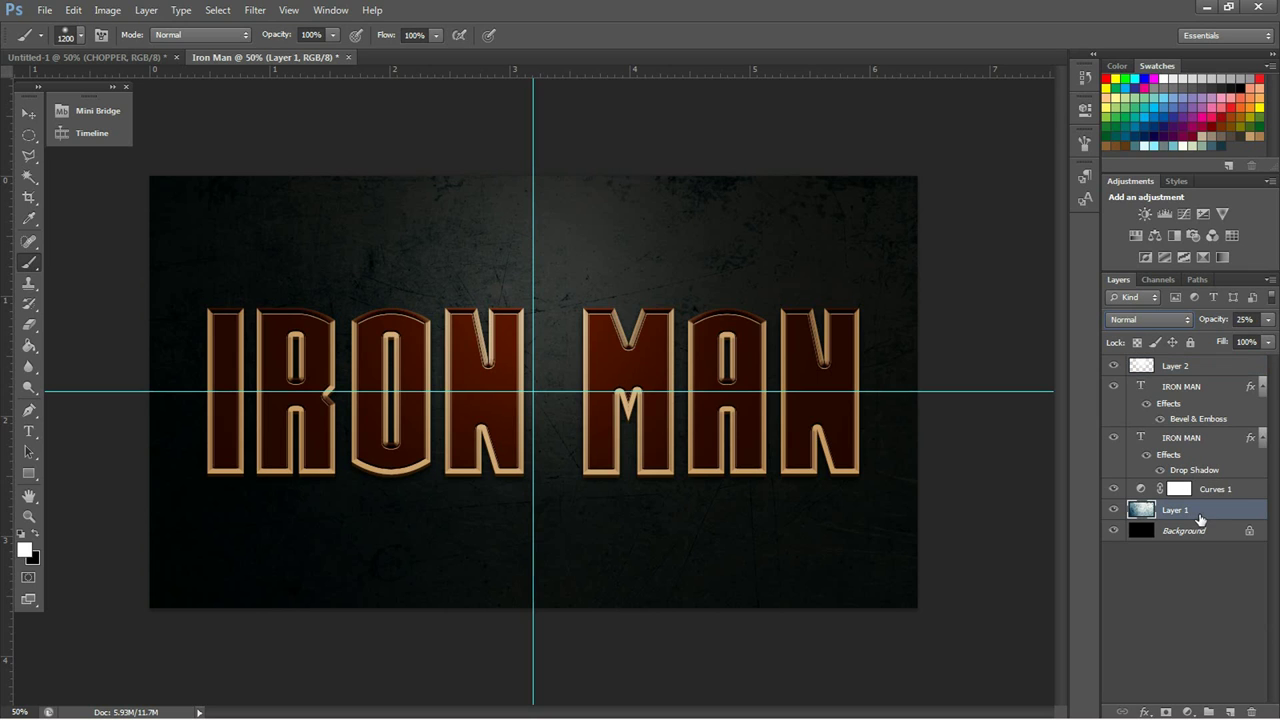
key("ctrl+j")
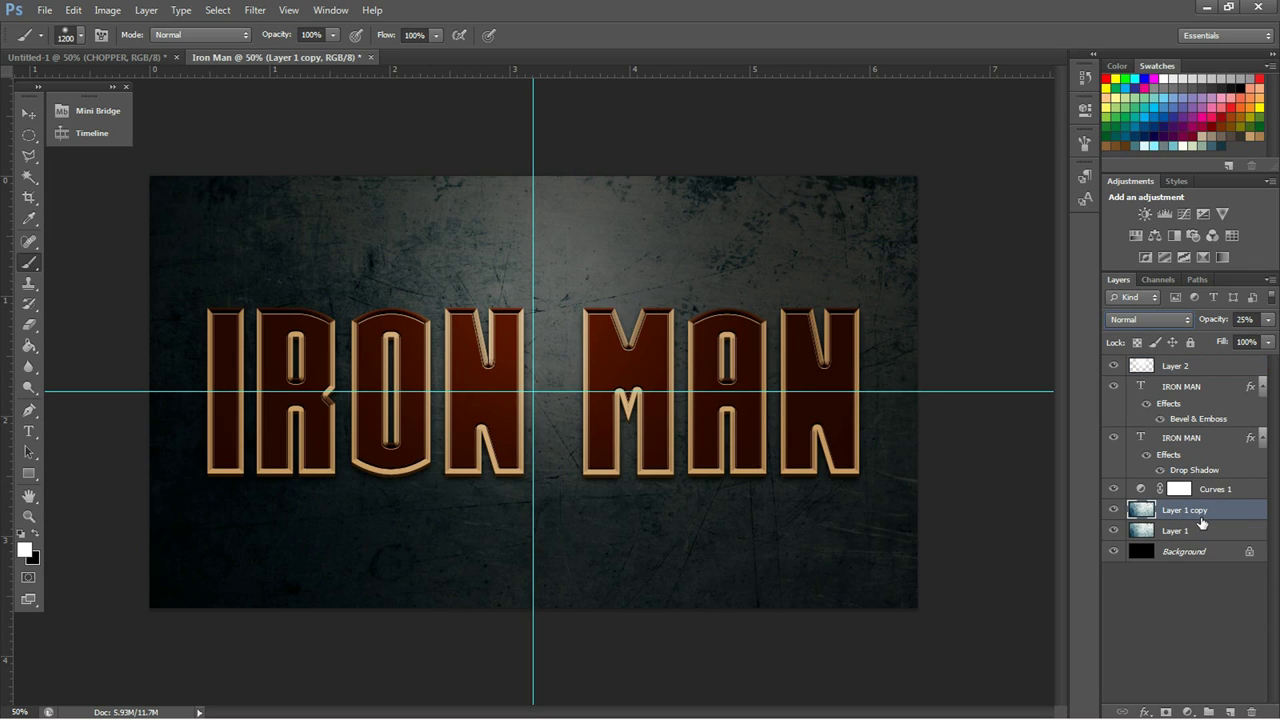
left_click_drag(1214, 516, 1205, 397)
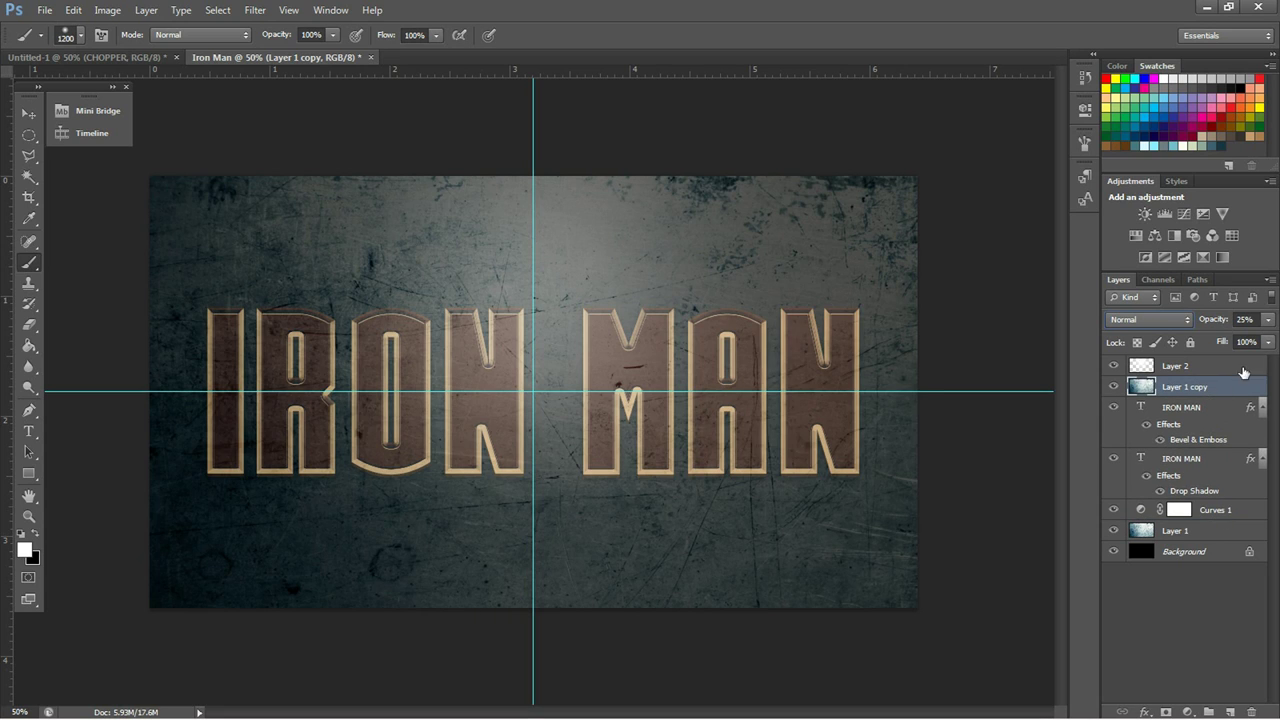
left_click(1268, 320)
left_click_drag(1217, 341, 1260, 336)
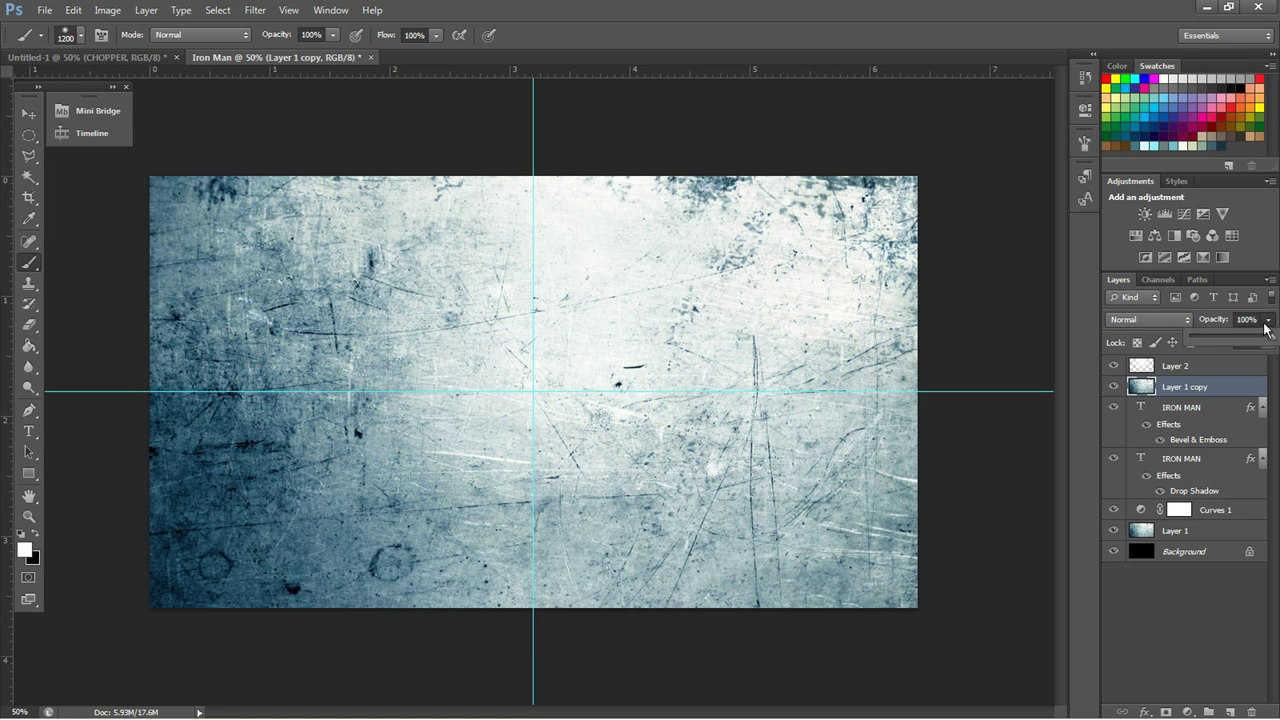
left_click(1266, 324)
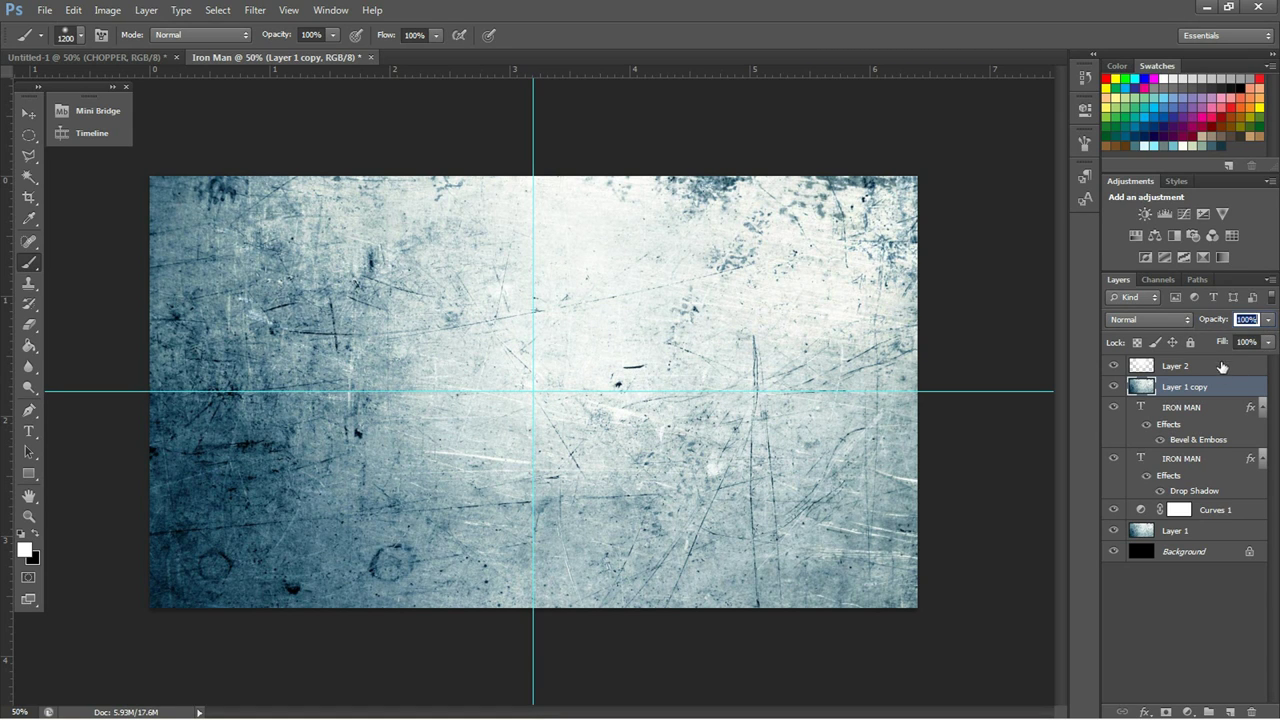
- Mask the texture copy to the IRON MAN letters, blend it as Soft Light at about 49%
left_click(1146, 409, "ctrl")
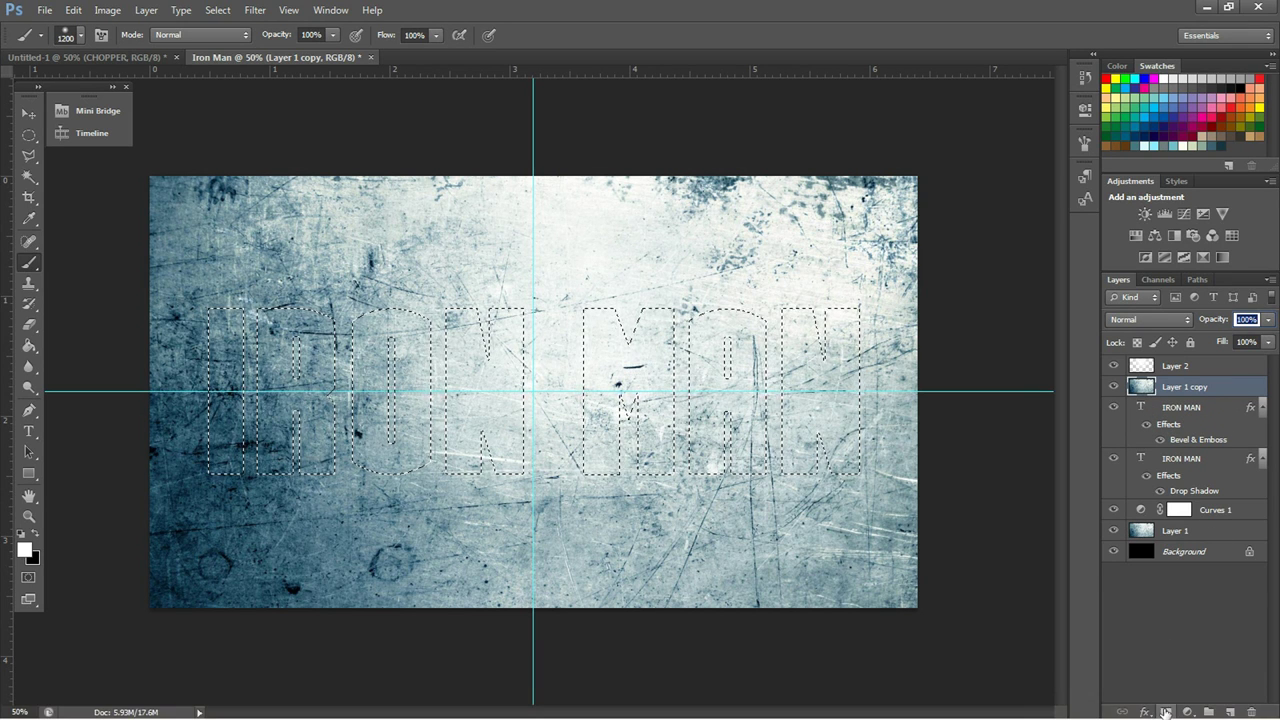
left_click(1166, 712)
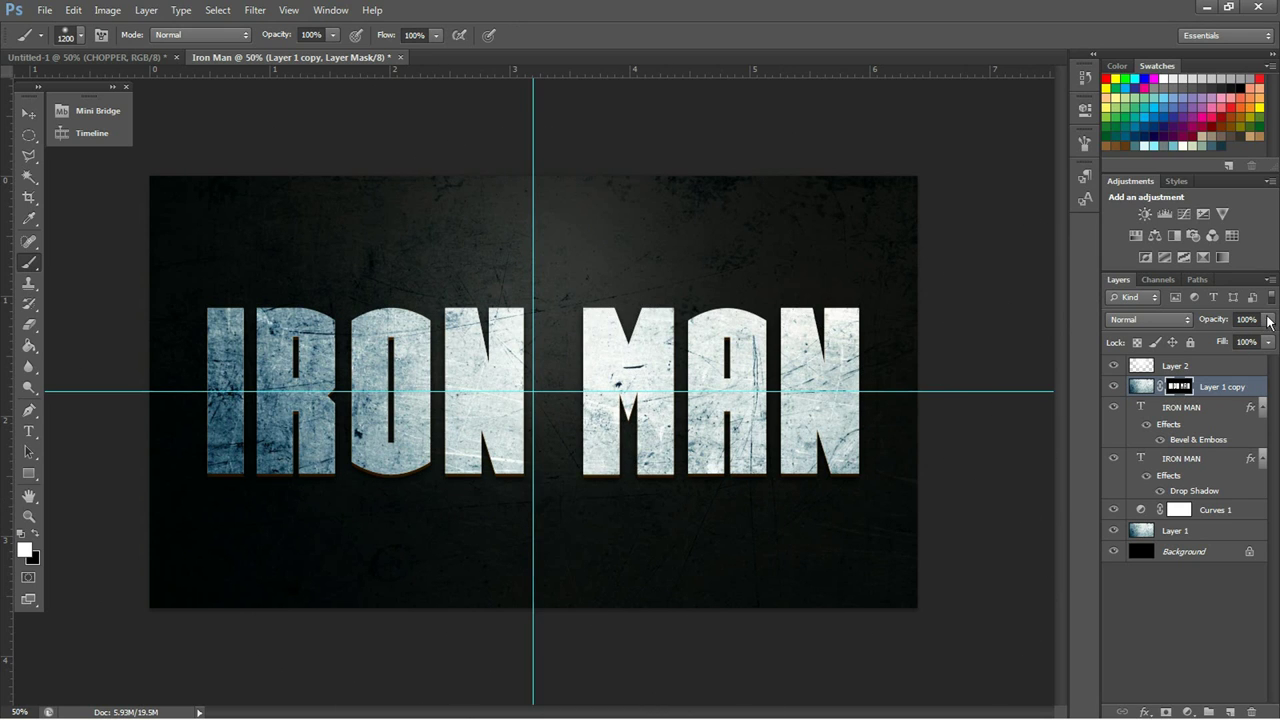
left_click(1268, 319)
left_click(1169, 318)
left_click(1165, 212)
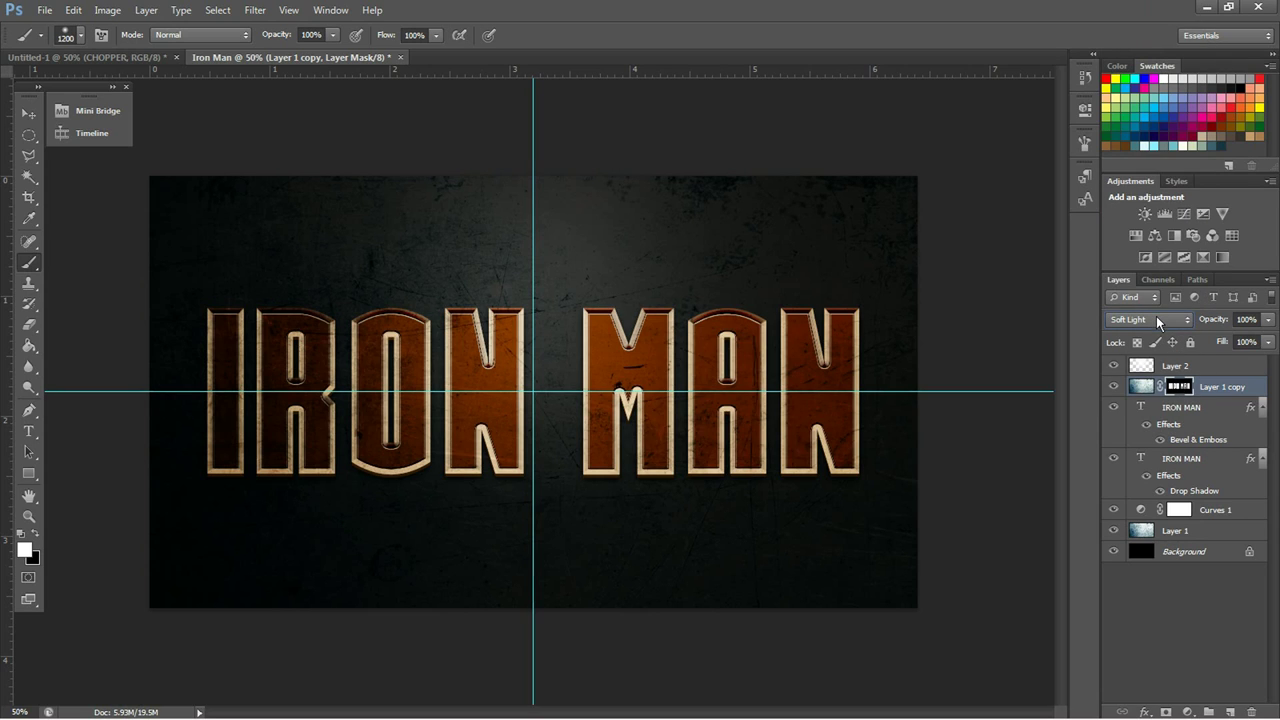
left_click_drag(1268, 323, 1229, 340)
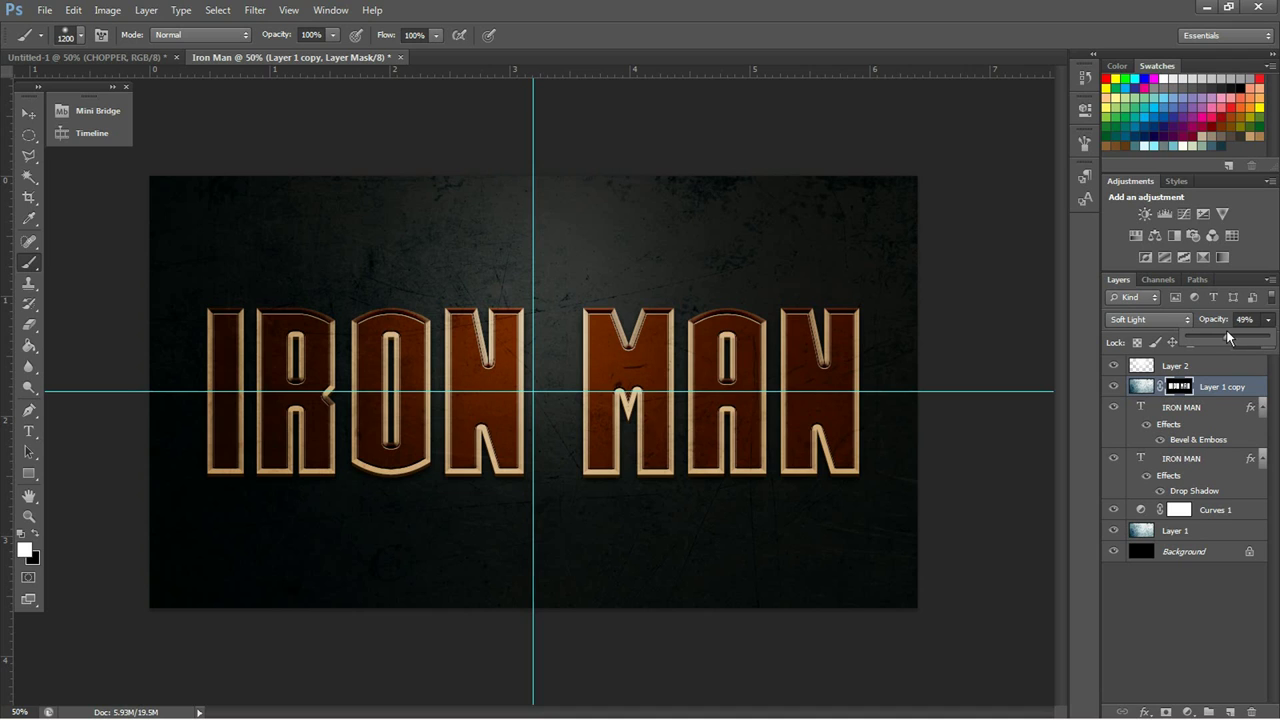
left_click(1193, 581)
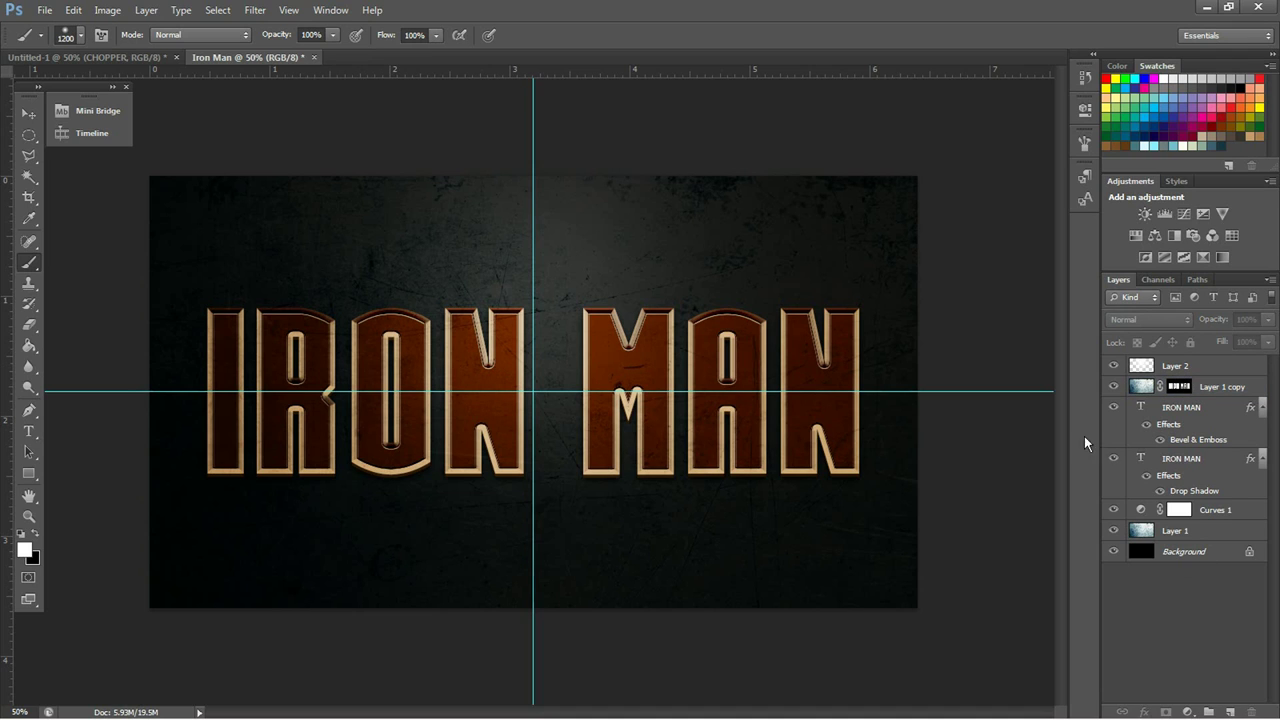
- Add Layer 3 above Layer 2 and fill the IRON MAN letter selection with white
left_click(1203, 363)
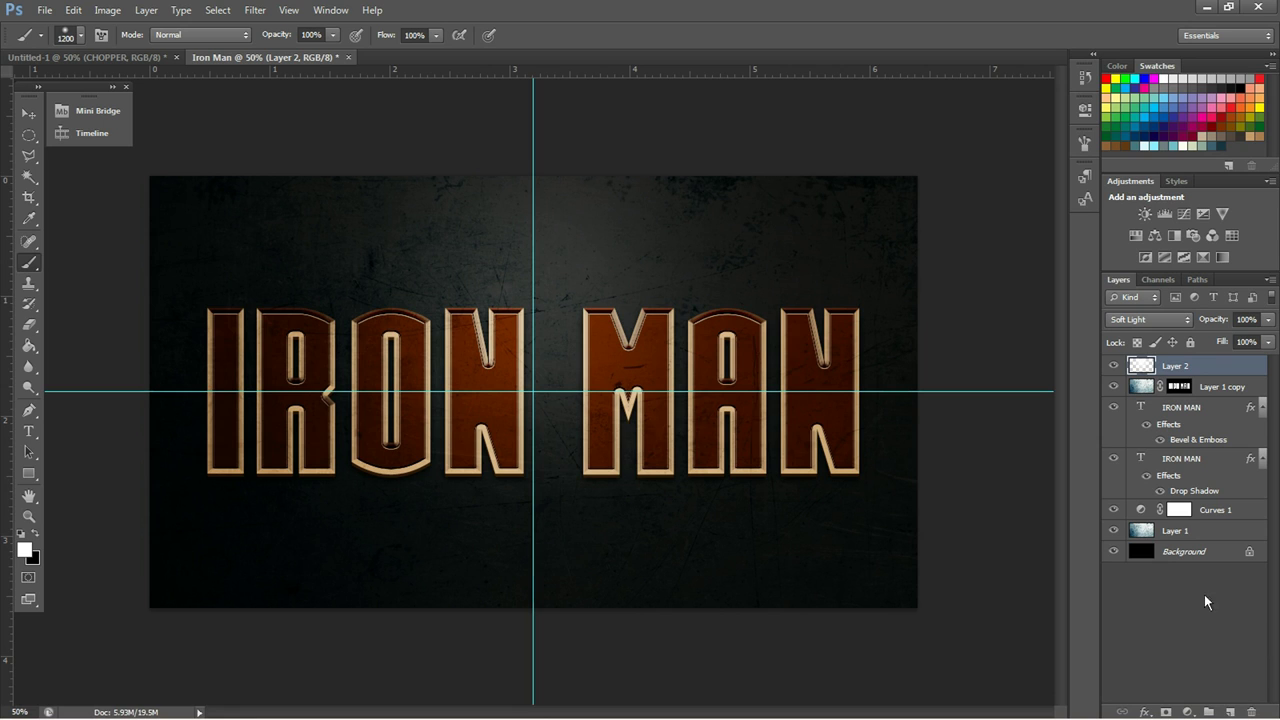
left_click(1227, 710)
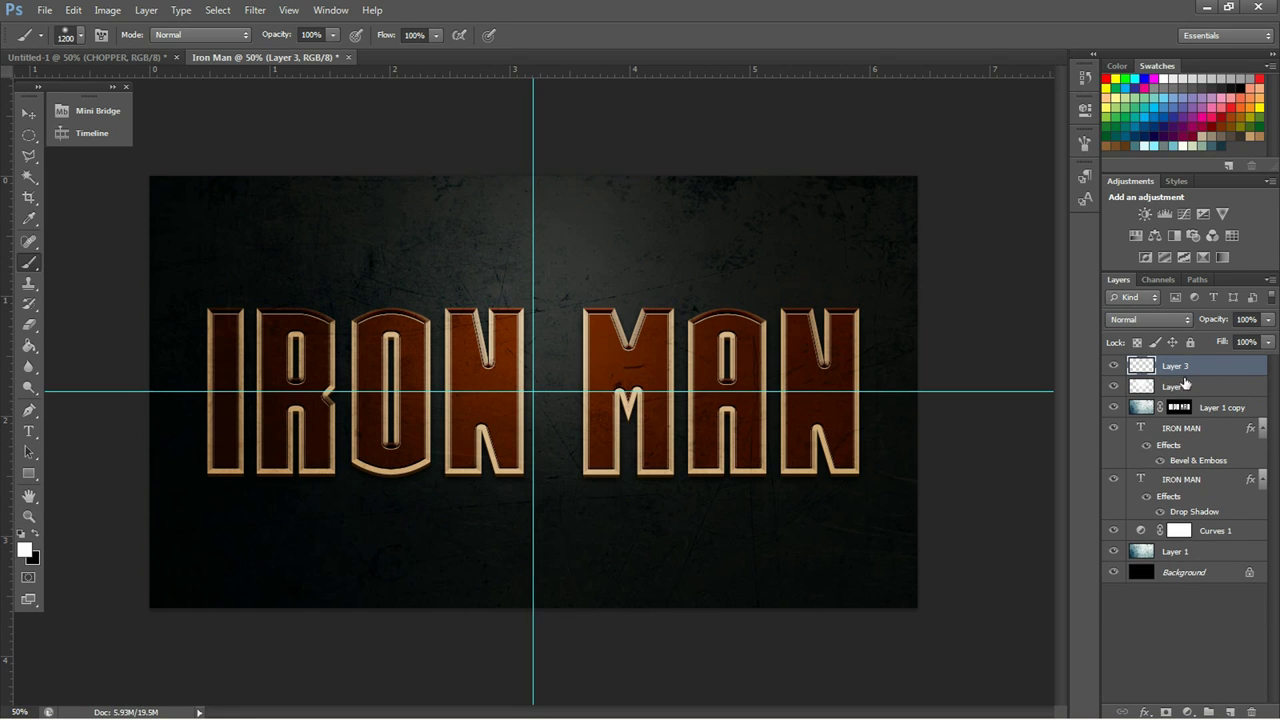
left_click(1140, 428, "ctrl")
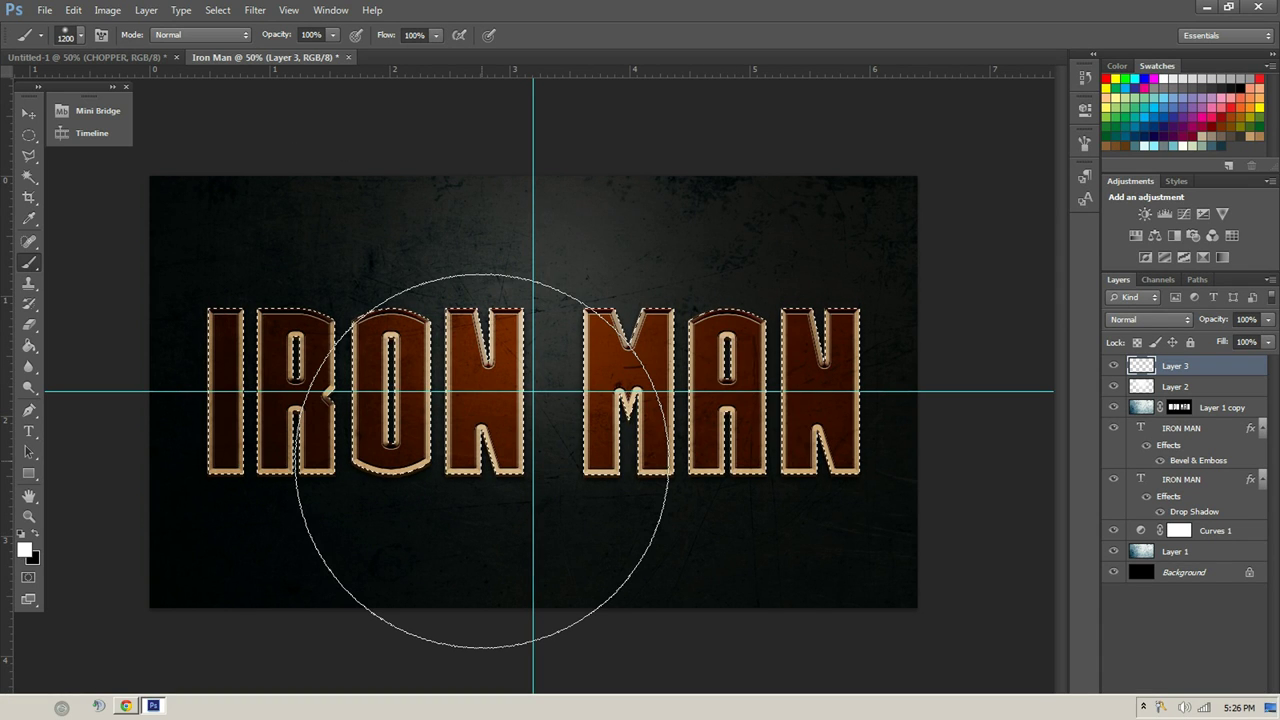
key("x")
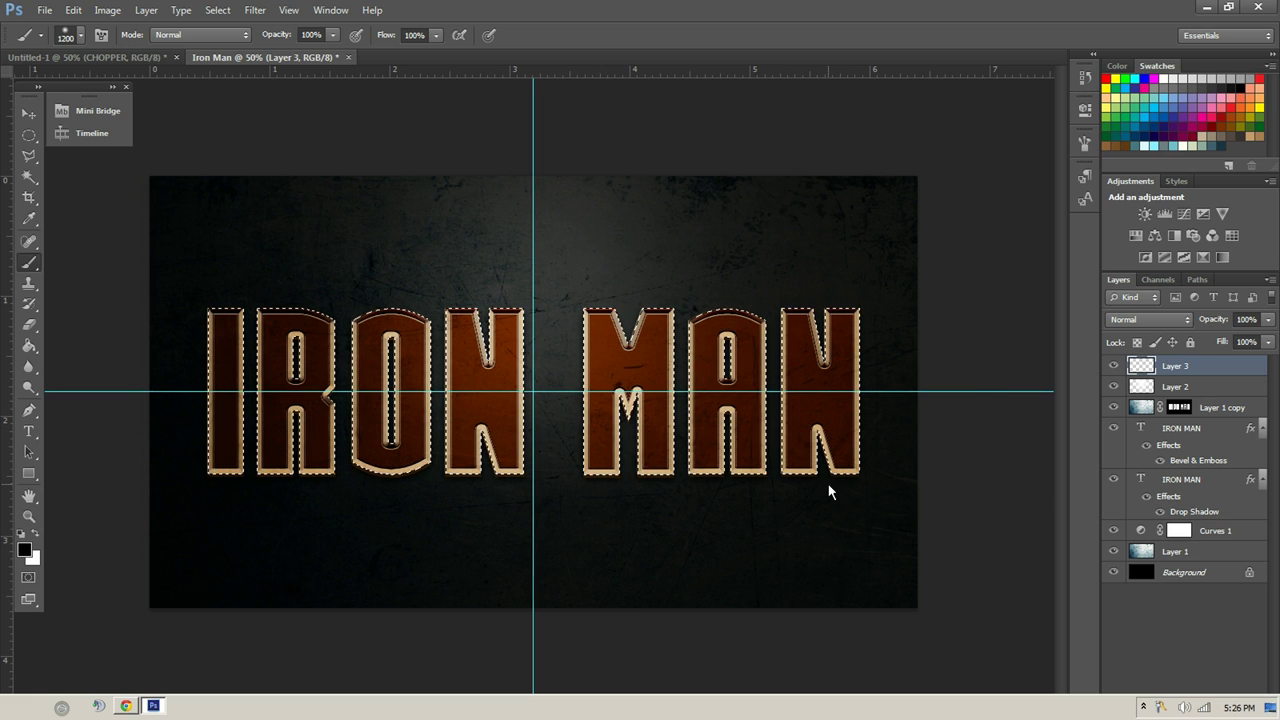
key("ctrl+BackSpace")
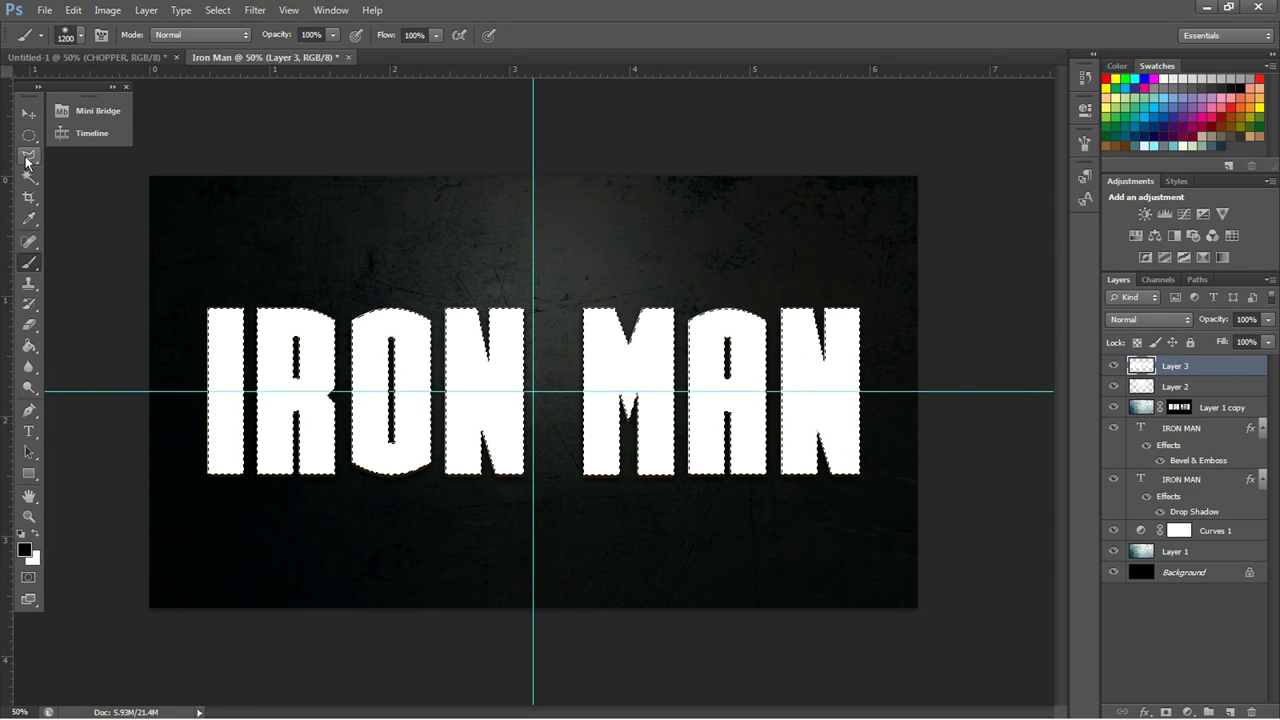
- Draw a slanted band selection across the letters with the Polygonal Lasso
key("ctrl+d")
key("l")
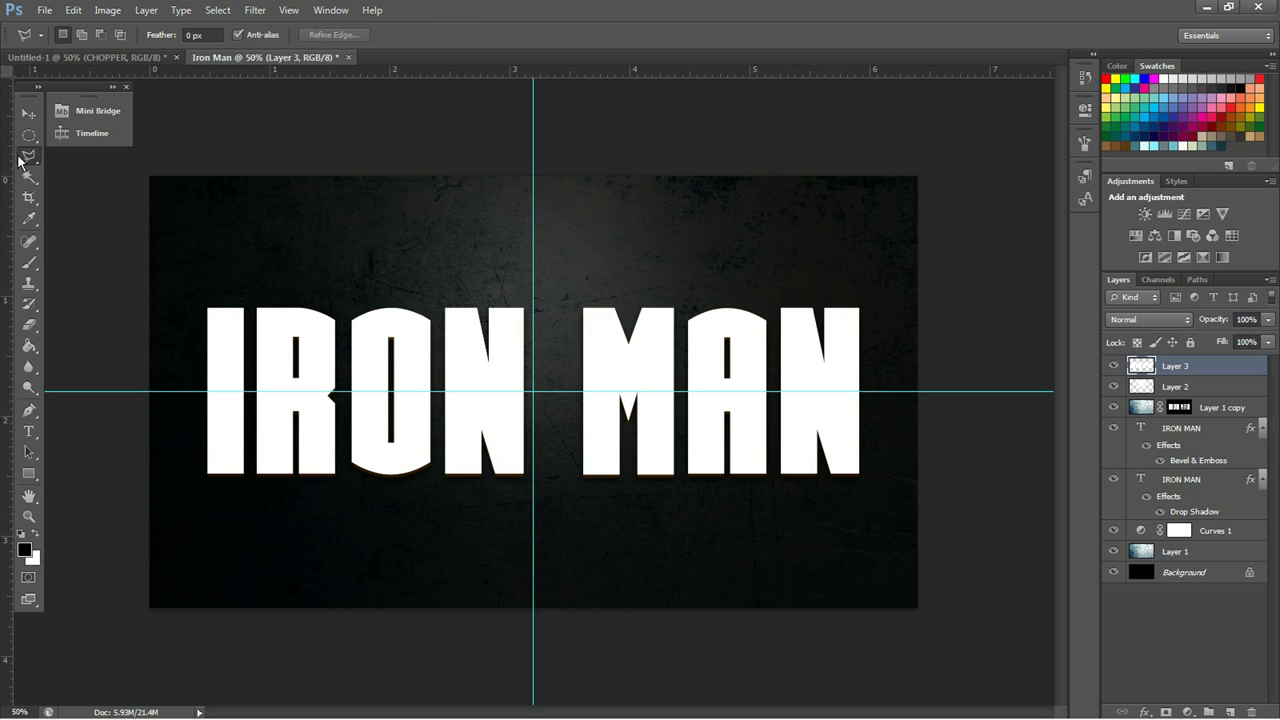
left_click(899, 281)
left_click(160, 281)
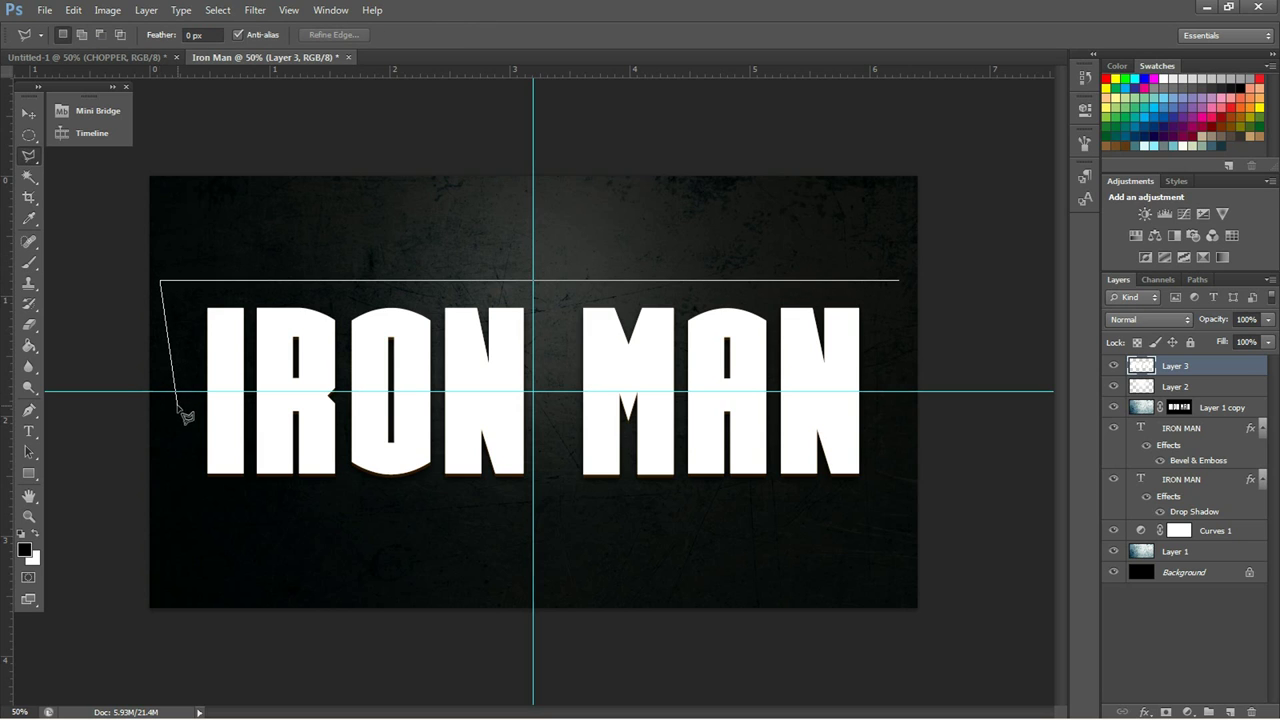
left_click(909, 310)
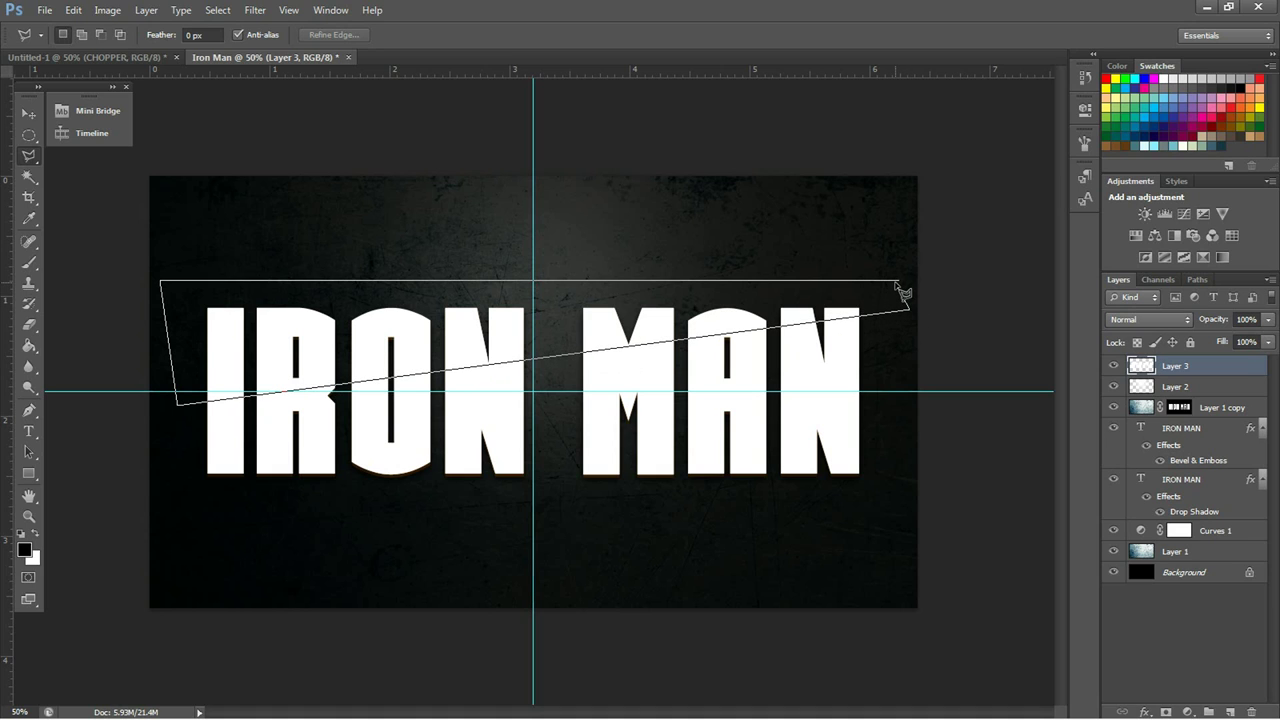
left_click(900, 288)
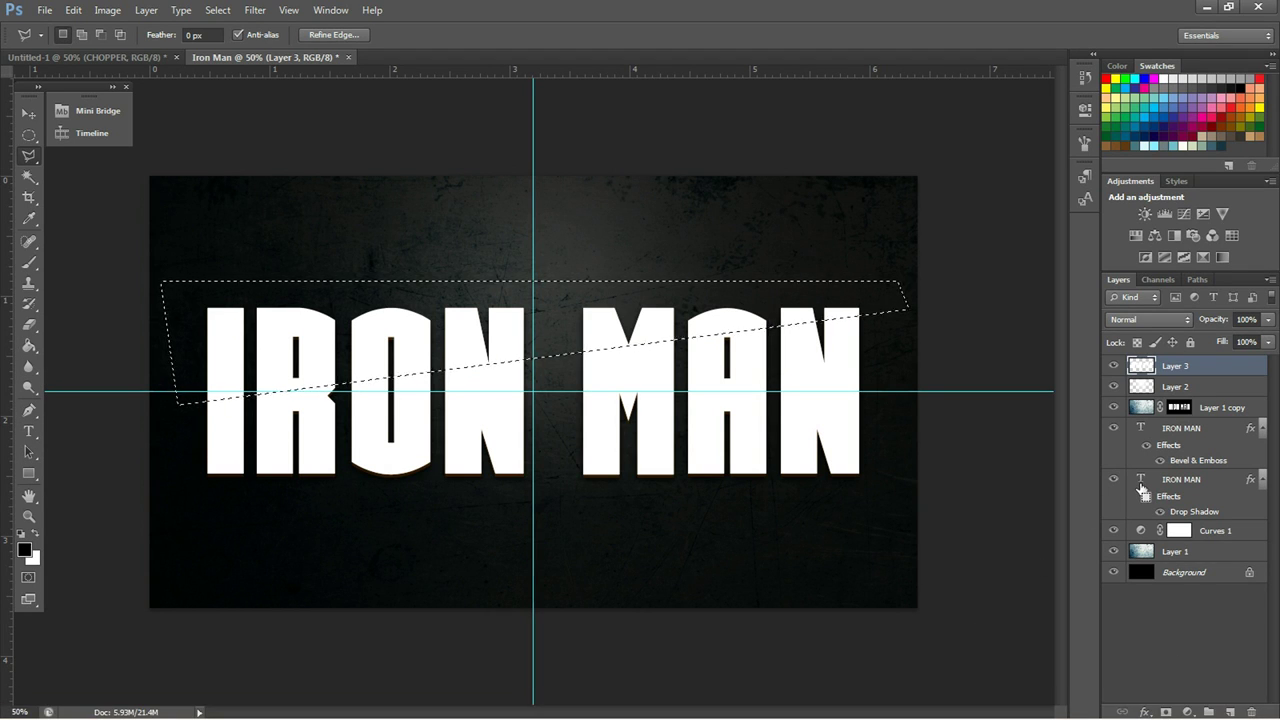
key("ctrl+d")
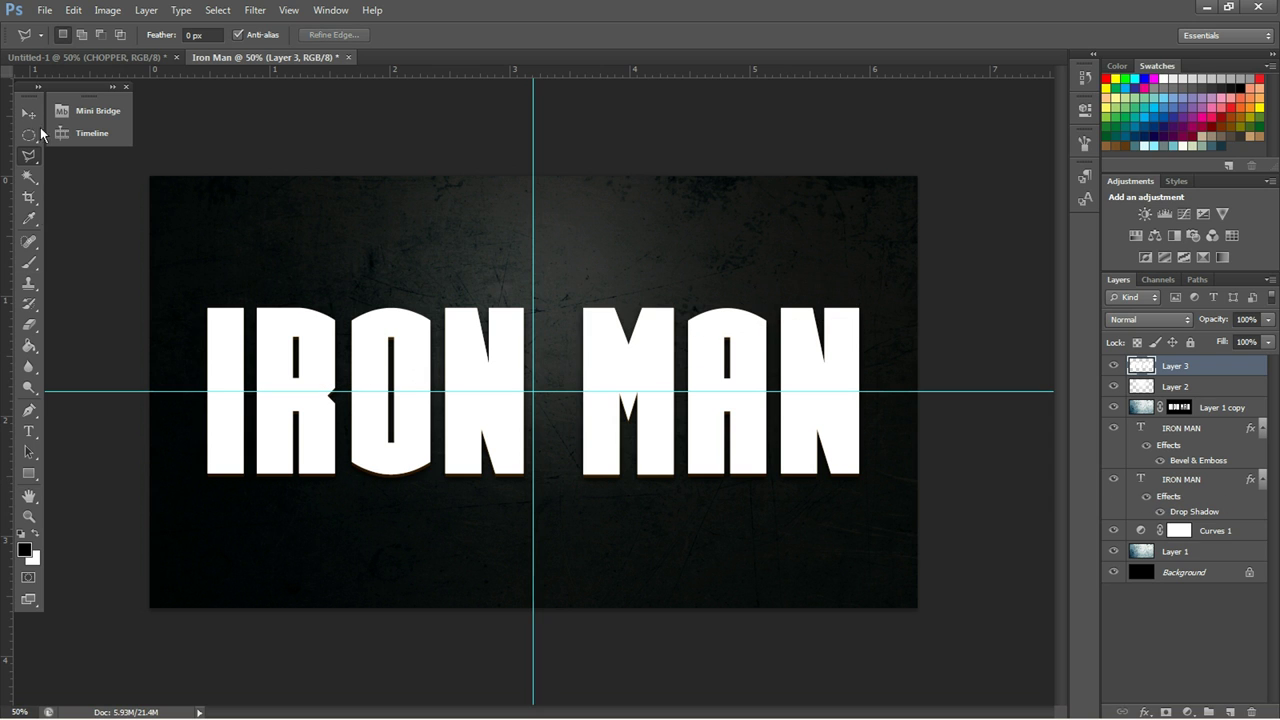
- Reselect the band, fill it with white, and mask Layer 3 to the IRON MAN letters
left_click(76, 10)
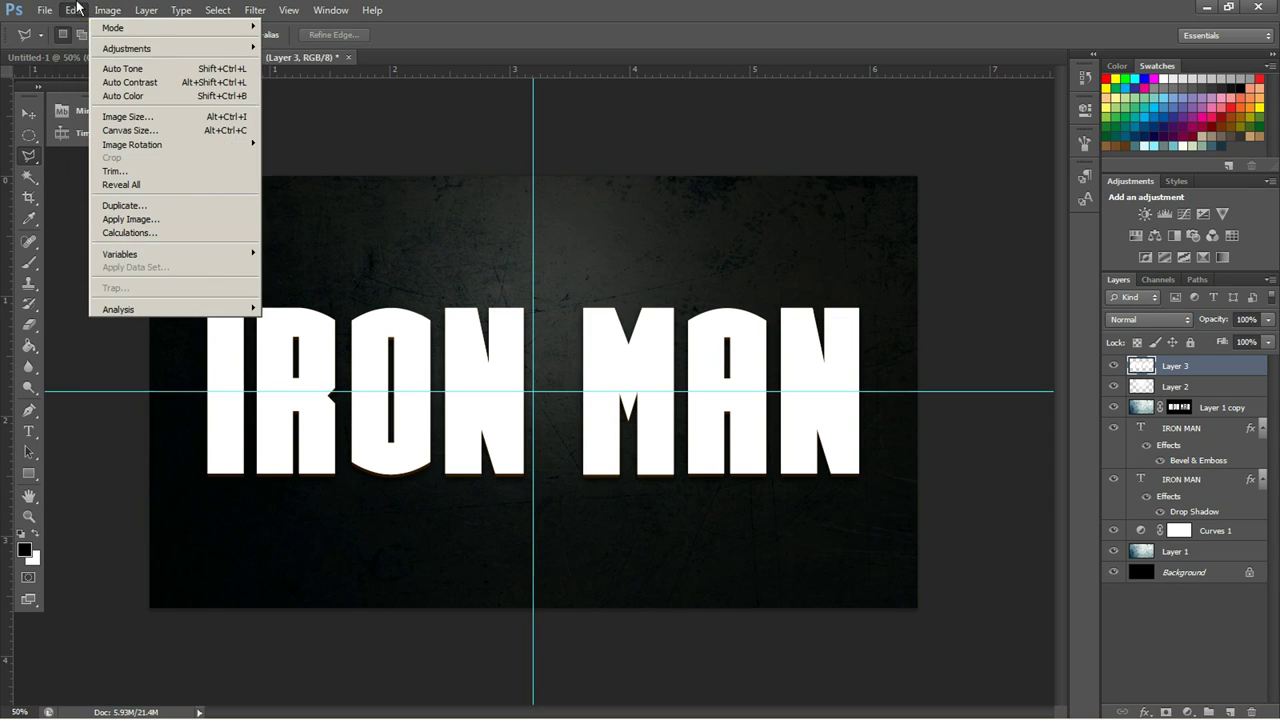
left_click(77, 27)
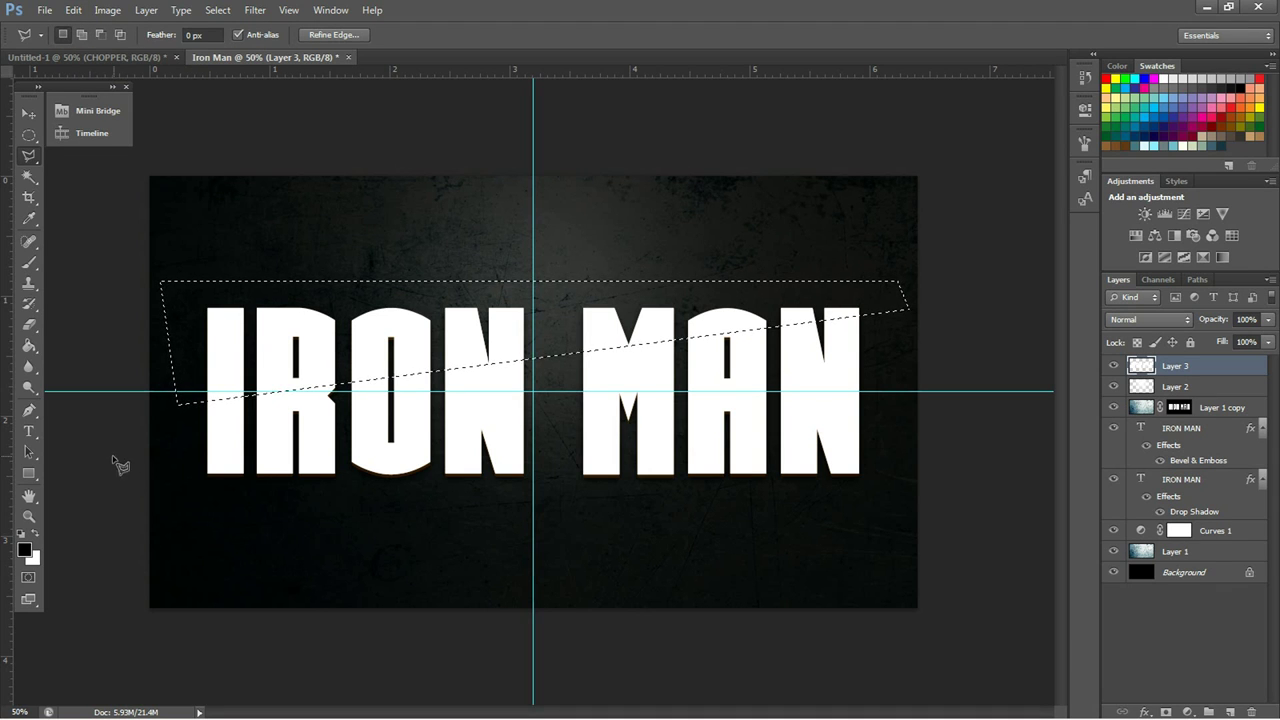
key("ctrl+BackSpace")
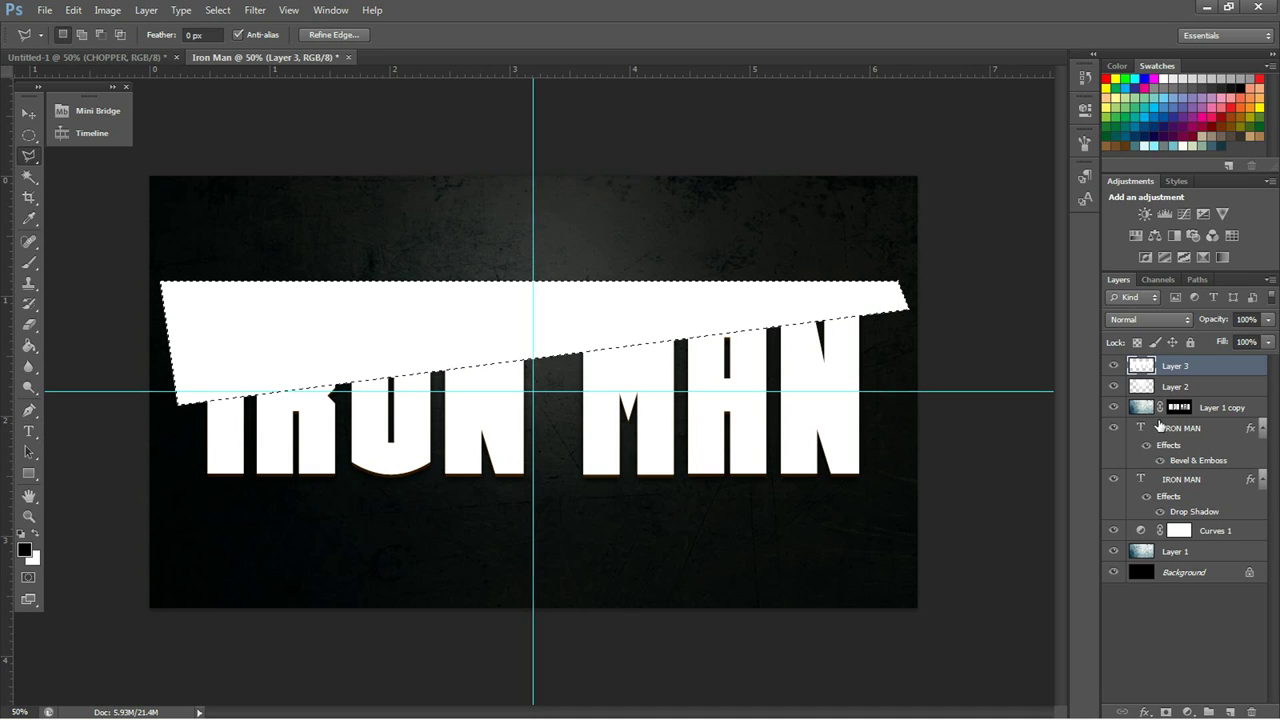
key("ctrl+d")
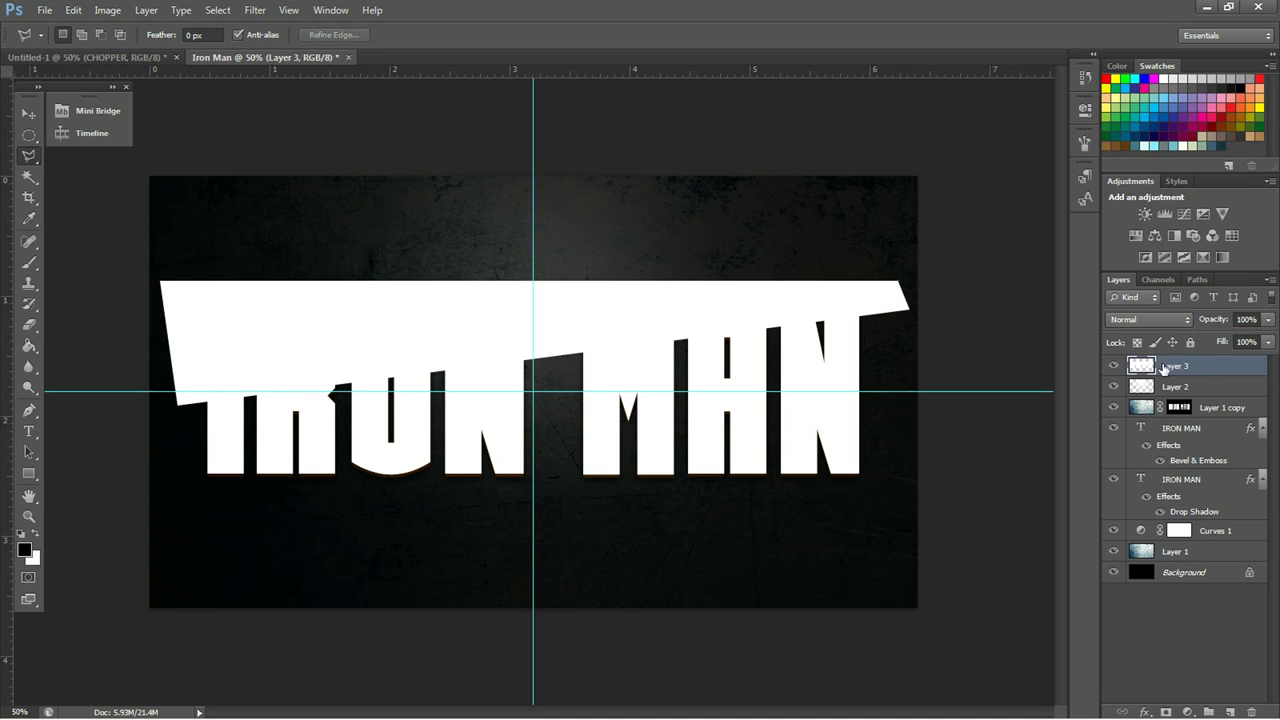
left_click(1145, 430, "ctrl")
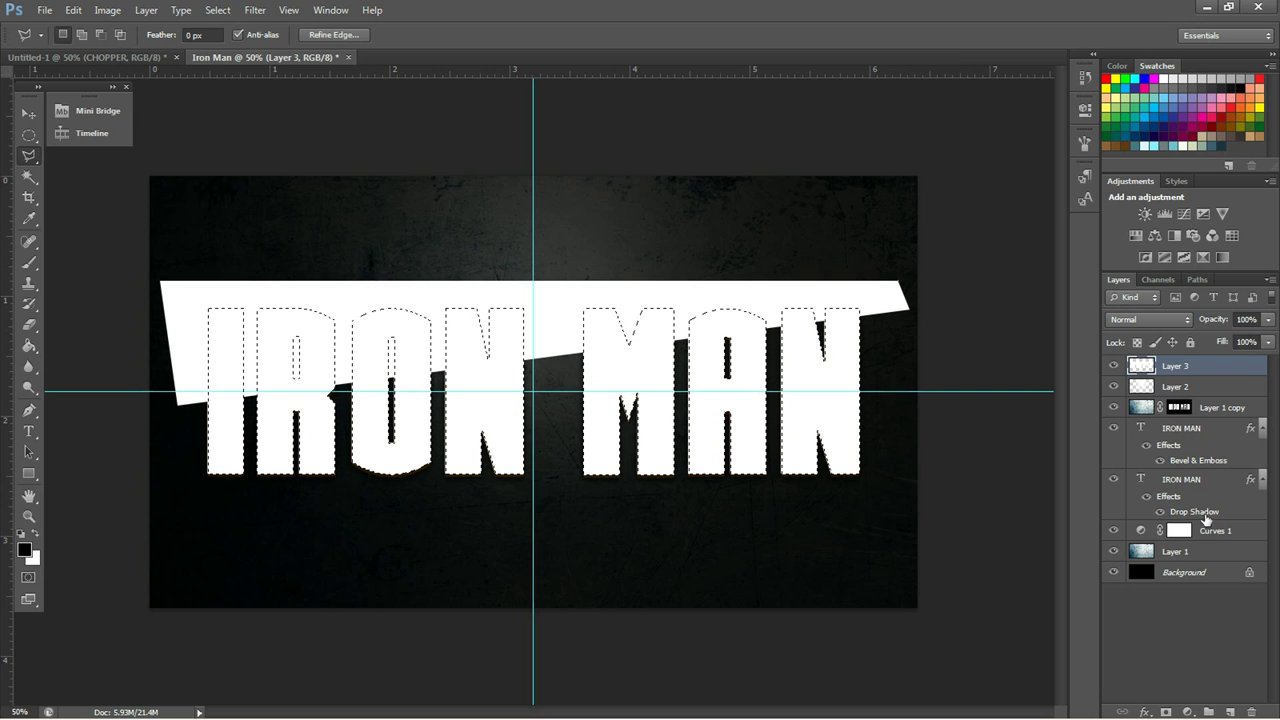
left_click(1167, 711)
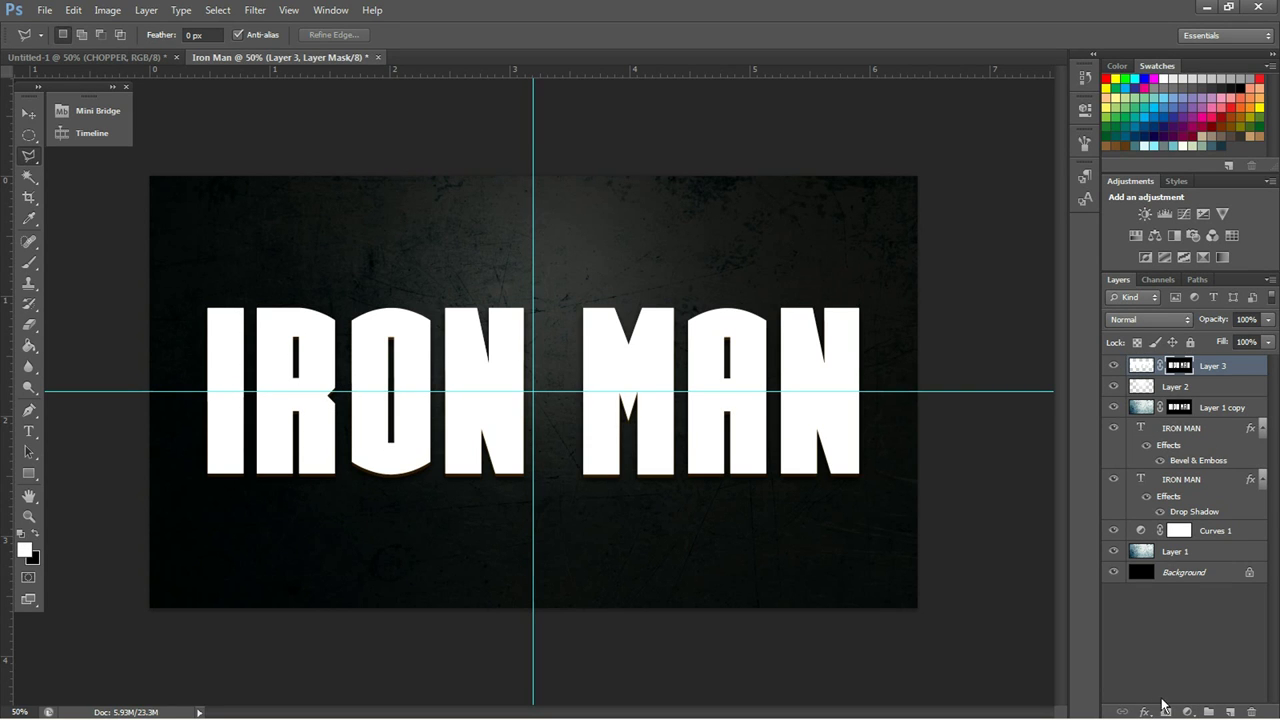
left_click(1228, 370)
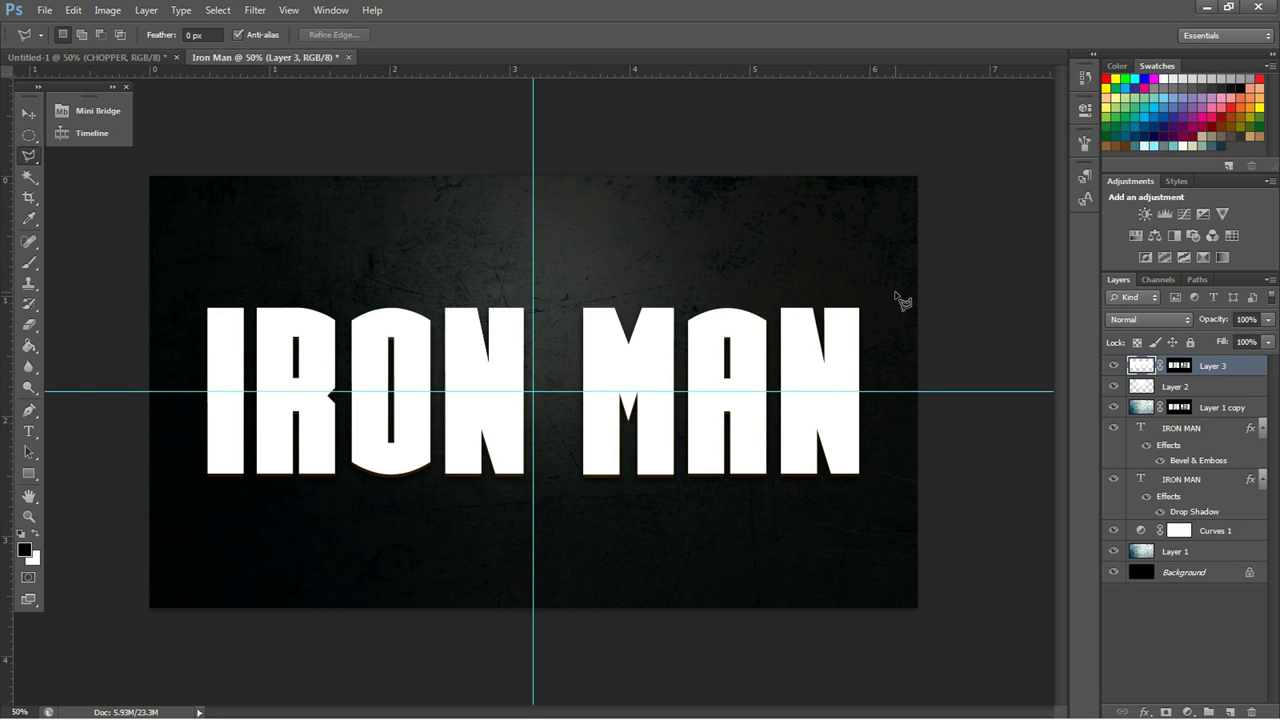
- Select a slanted area across the letters, add a mask to Layer 3, and lower its opacity
left_click(868, 276)
left_click(181, 277)
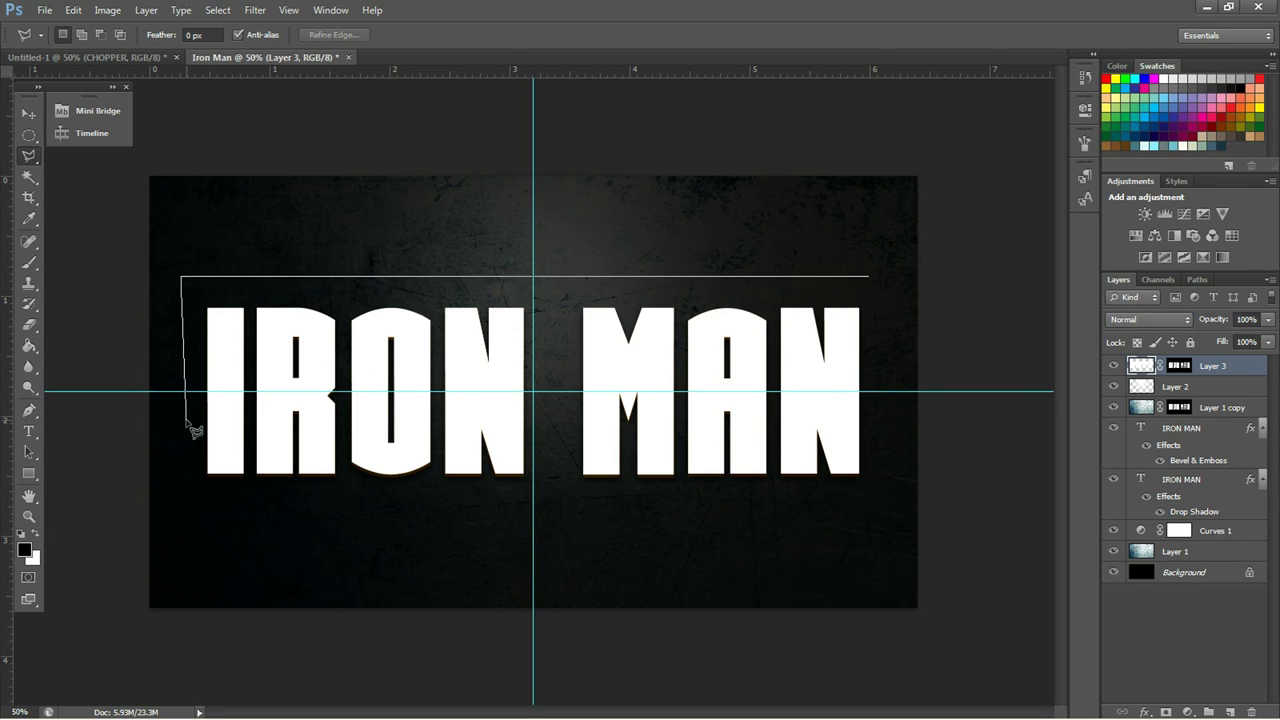
left_click(186, 418)
left_click(886, 311)
left_click(868, 276)
left_click(1166, 712)
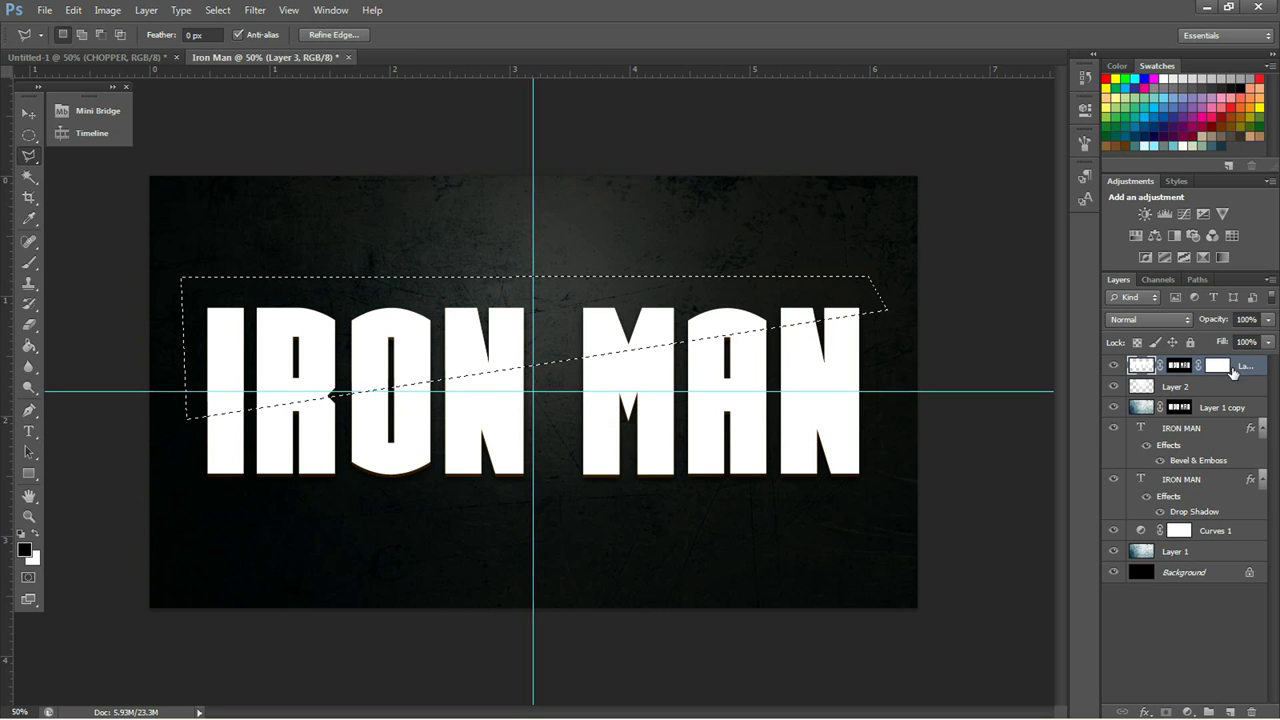
left_click(1268, 319)
mouse_move(1225, 335)
left_mouse_down()
mouse_move(1187, 334)
mouse_move(1200, 337)
left_mouse_up()
left_click(251, 491)
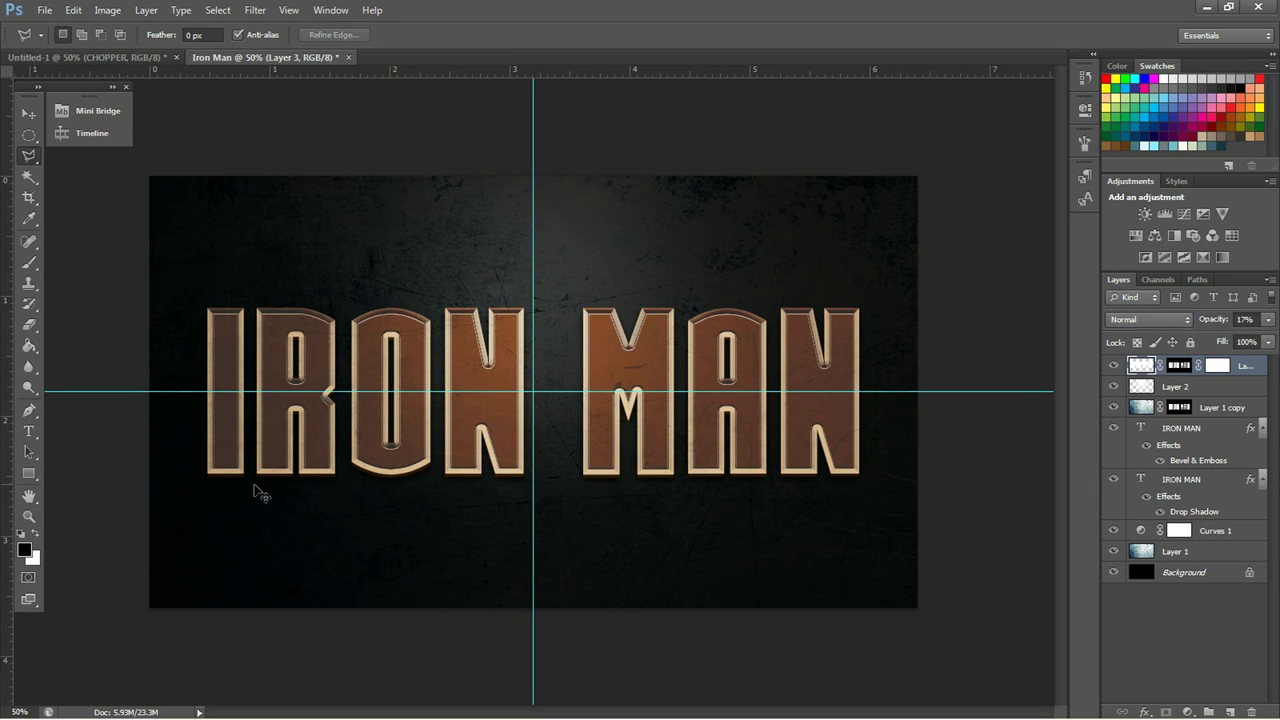
- Delete the glare below a slanted line across the letters and set Layer 3 to about 21% opacity
left_click(180, 520)
left_click(180, 410)
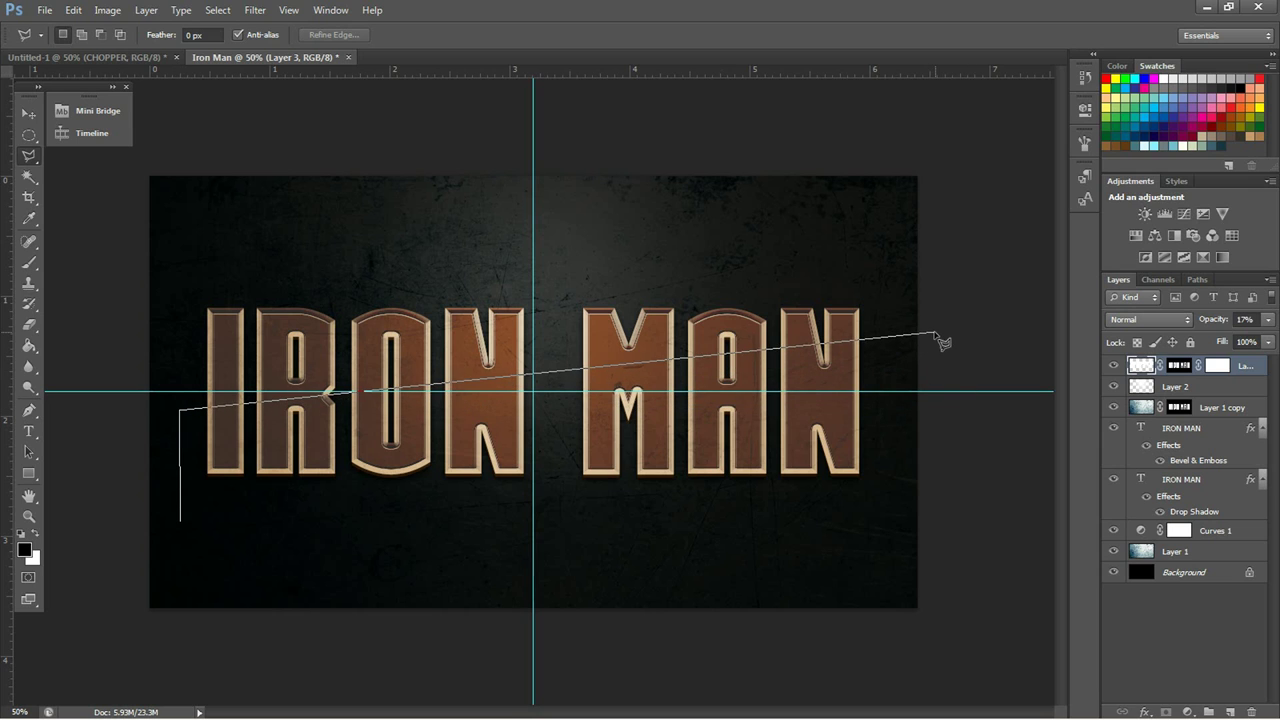
left_click(904, 322)
left_click(900, 533)
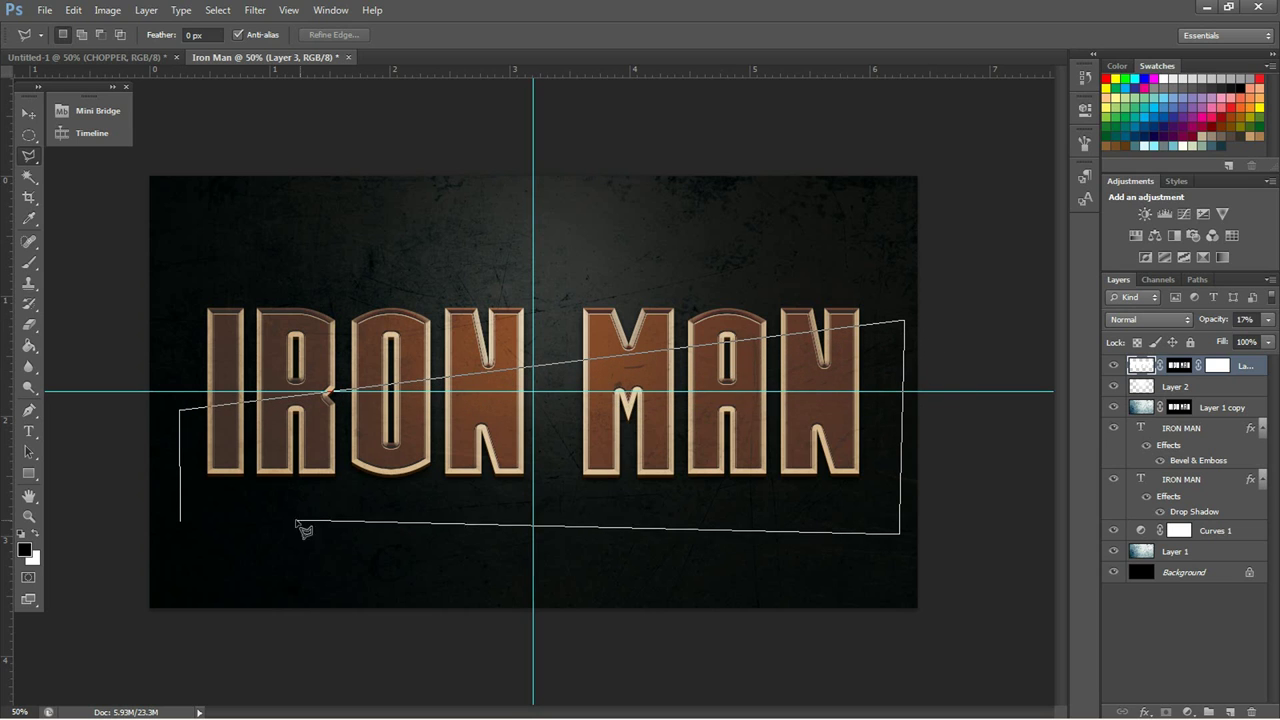
left_click(184, 524)
key("Delete")
key("ctrl+d")
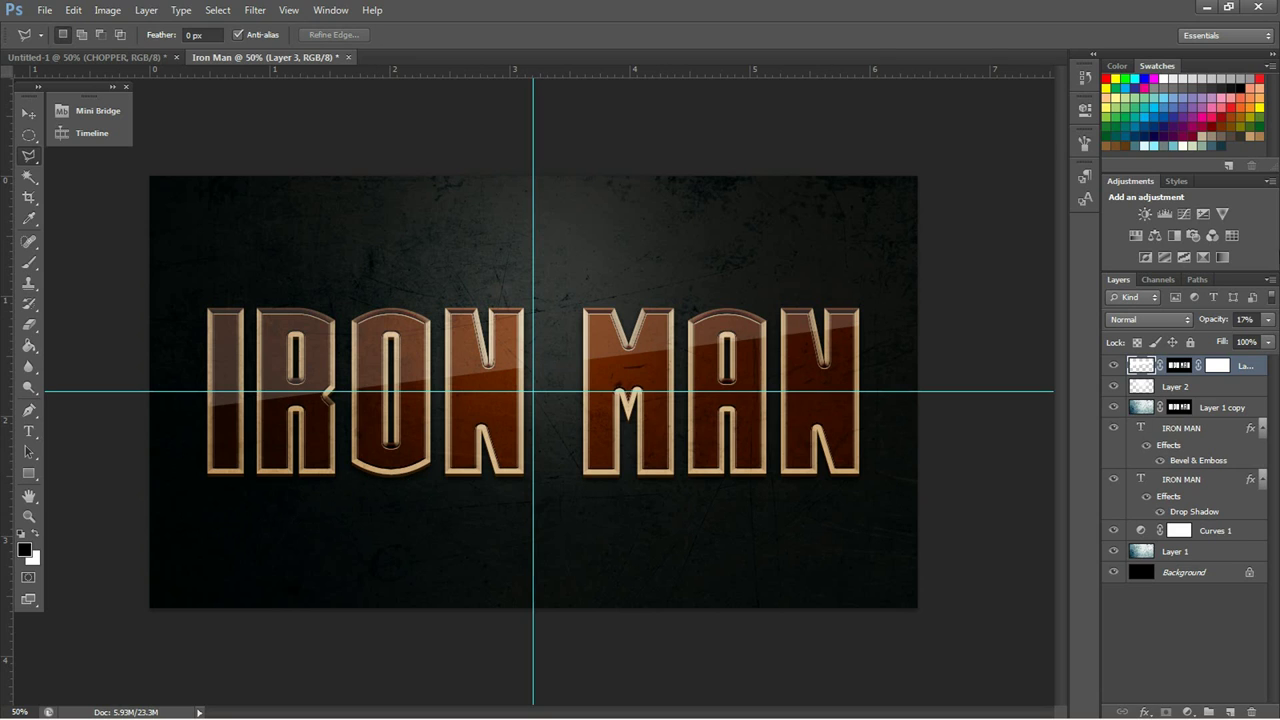
left_click(1270, 319)
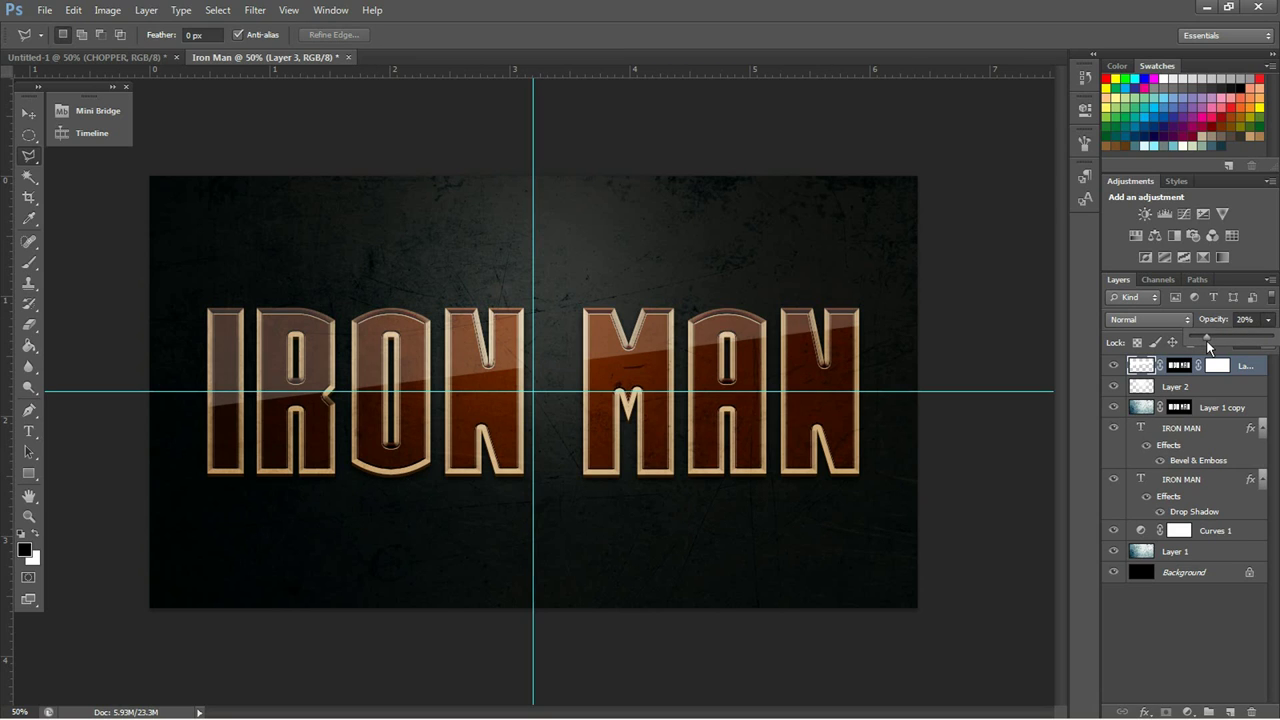
mouse_move(1209, 345)
left_mouse_down()
mouse_move(1222, 339)
mouse_move(1194, 333)
mouse_move(1207, 341)
left_mouse_up()
- Switch to the Eraser with 0% hardness and a brush size of about 329 px
left_click(29, 325)
left_click(77, 35)
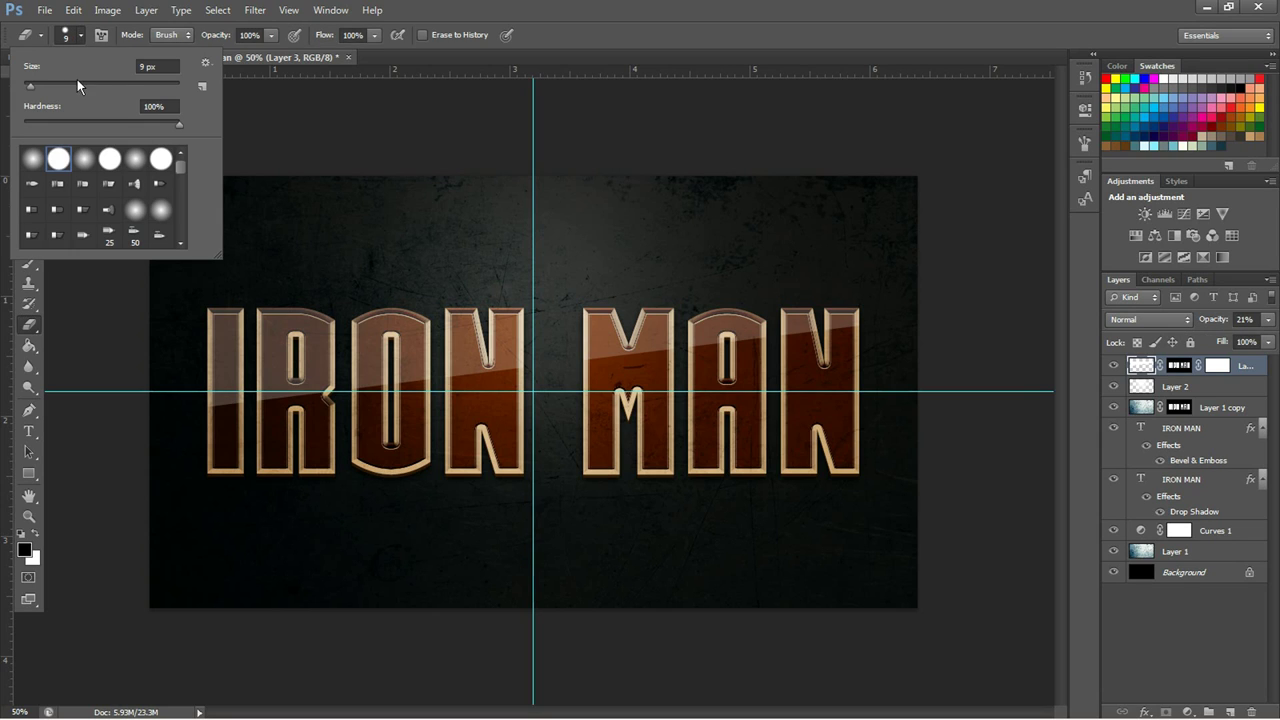
left_click(117, 87)
left_click_drag(133, 117, 1, 119)
key("Return")
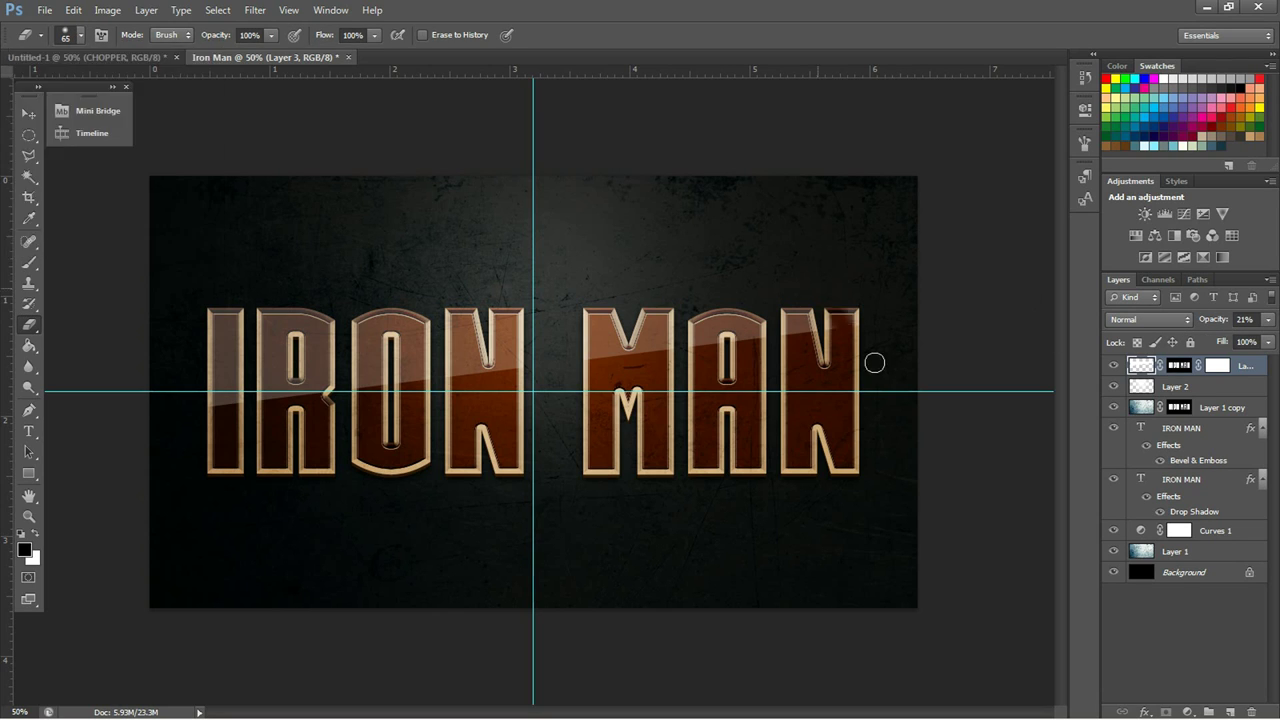
left_click(79, 35)
left_click_drag(97, 80, 222, 91)
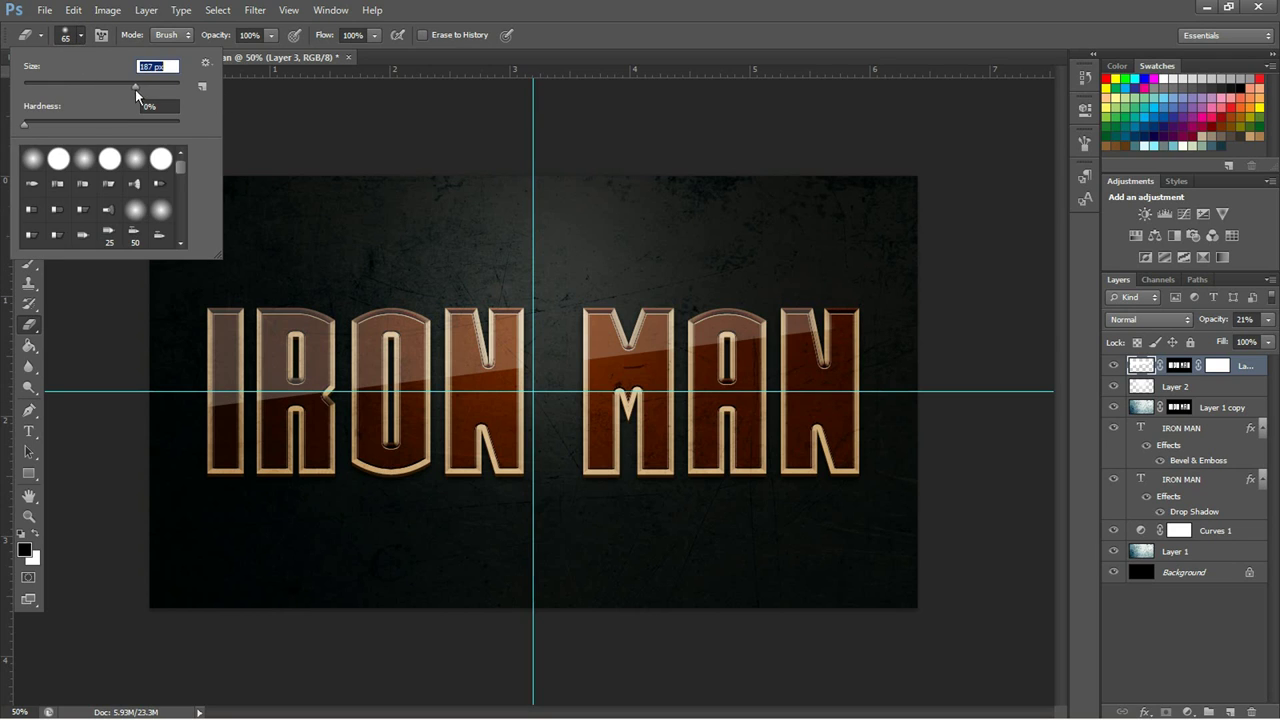
key("Return")
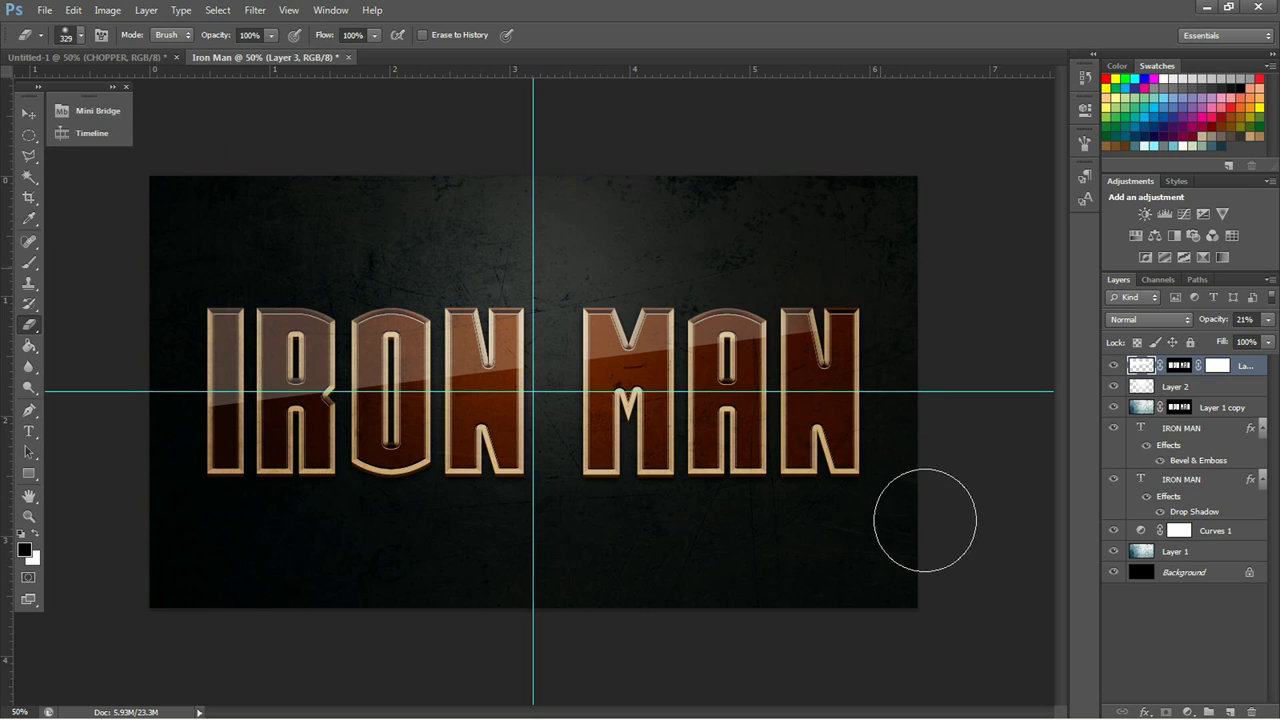